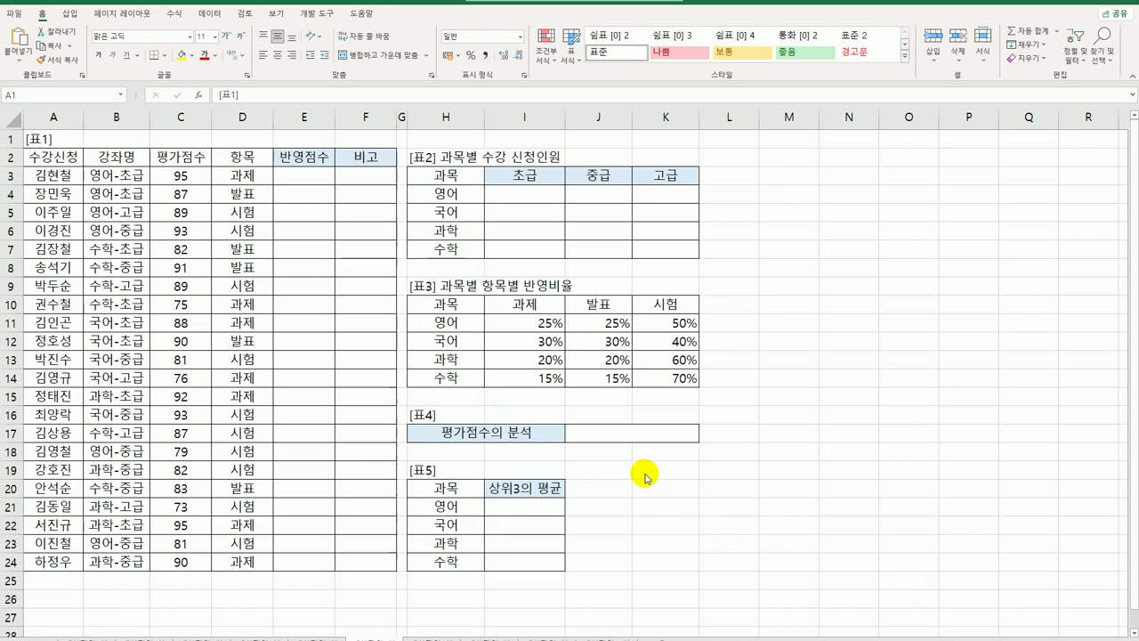
# - Examine the empty 반영점수 column, the 평가점수 values, and the subjects, items and rates in [표3]
pyautogui.click(311, 182)
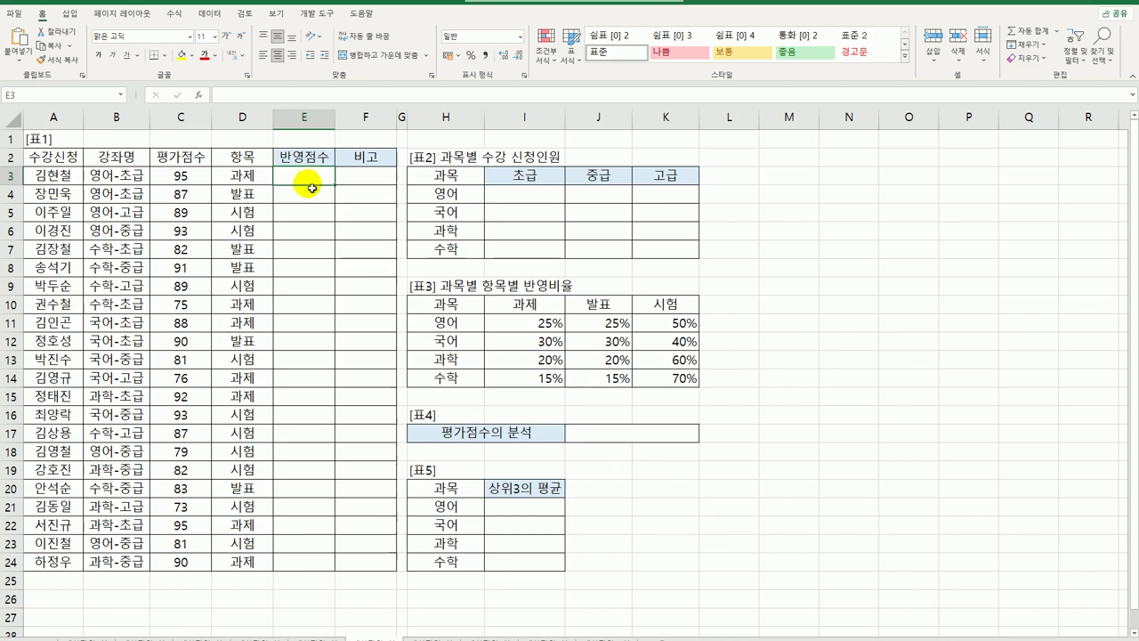
pyautogui.moveTo(310, 188); pyautogui.dragTo(331, 559)
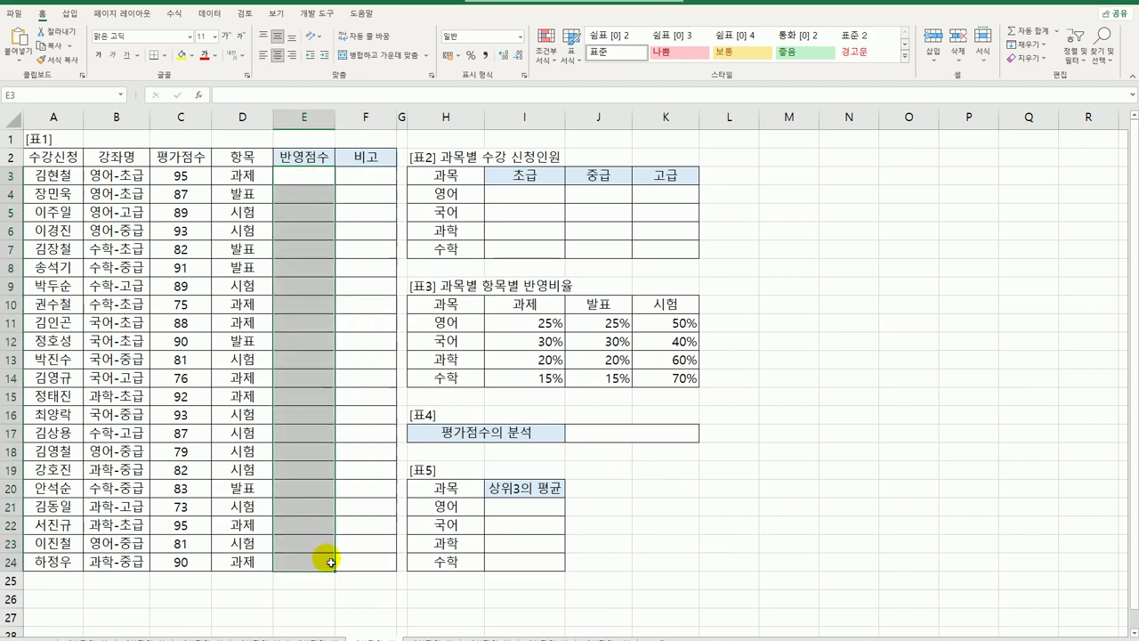
pyautogui.click(189, 178)
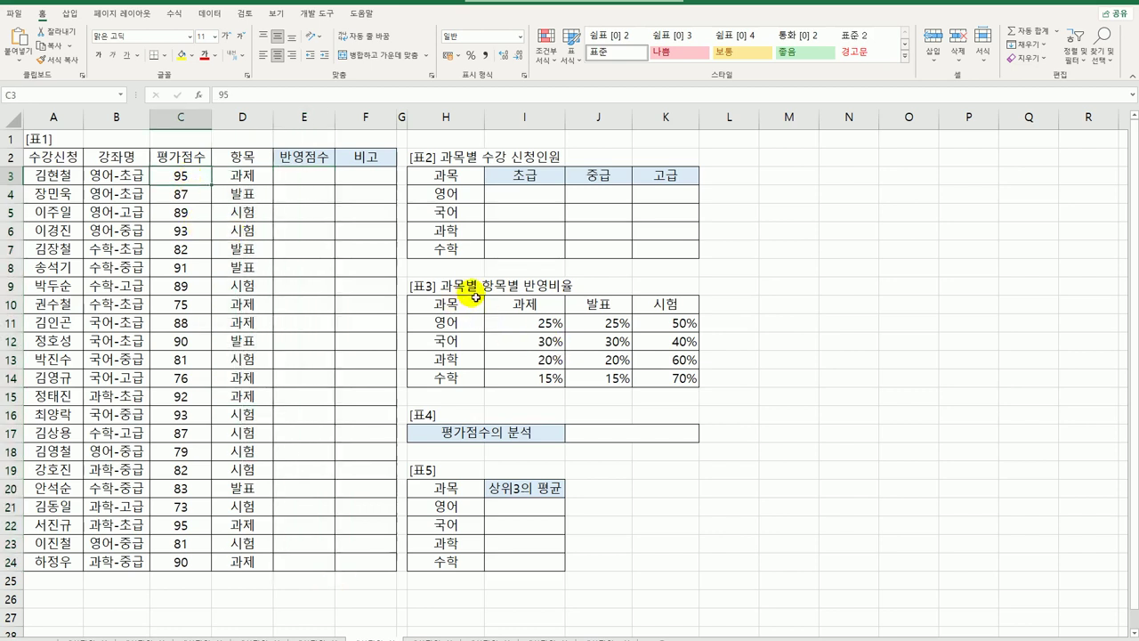
pyautogui.click(531, 325)
pyautogui.moveTo(531, 325); pyautogui.dragTo(659, 378)
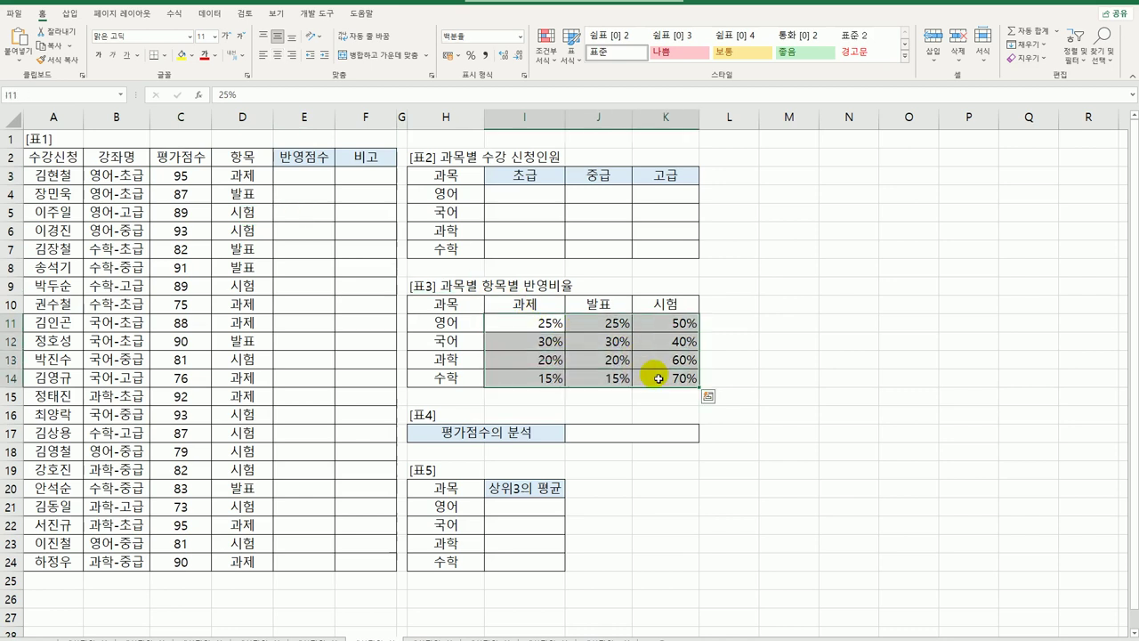
pyautogui.click(320, 180)
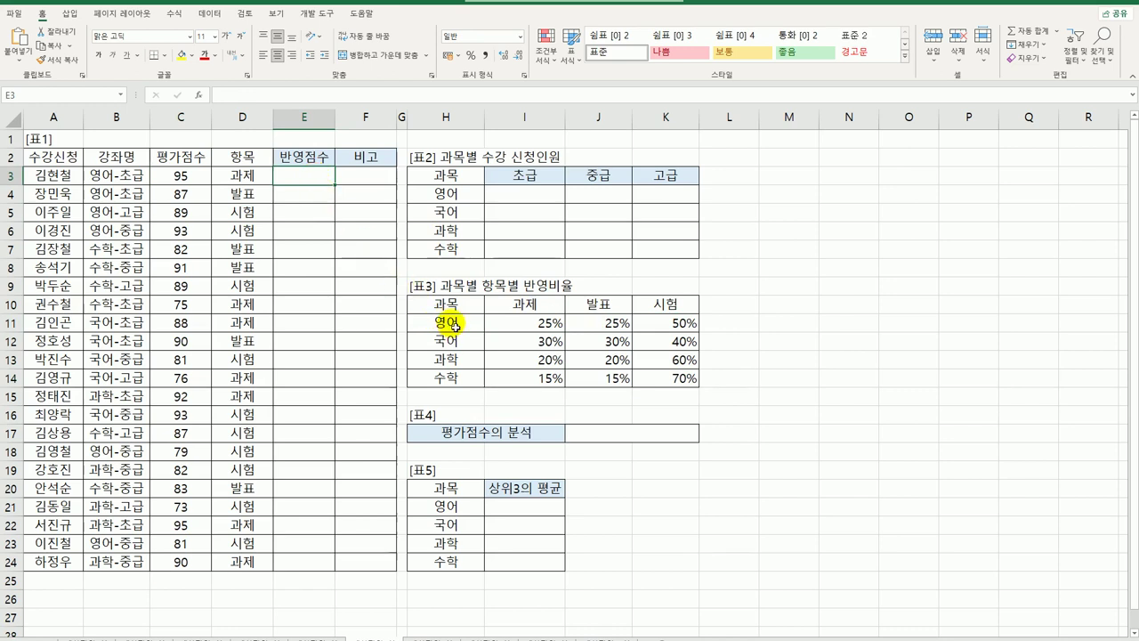
pyautogui.moveTo(453, 319); pyautogui.dragTo(456, 379)
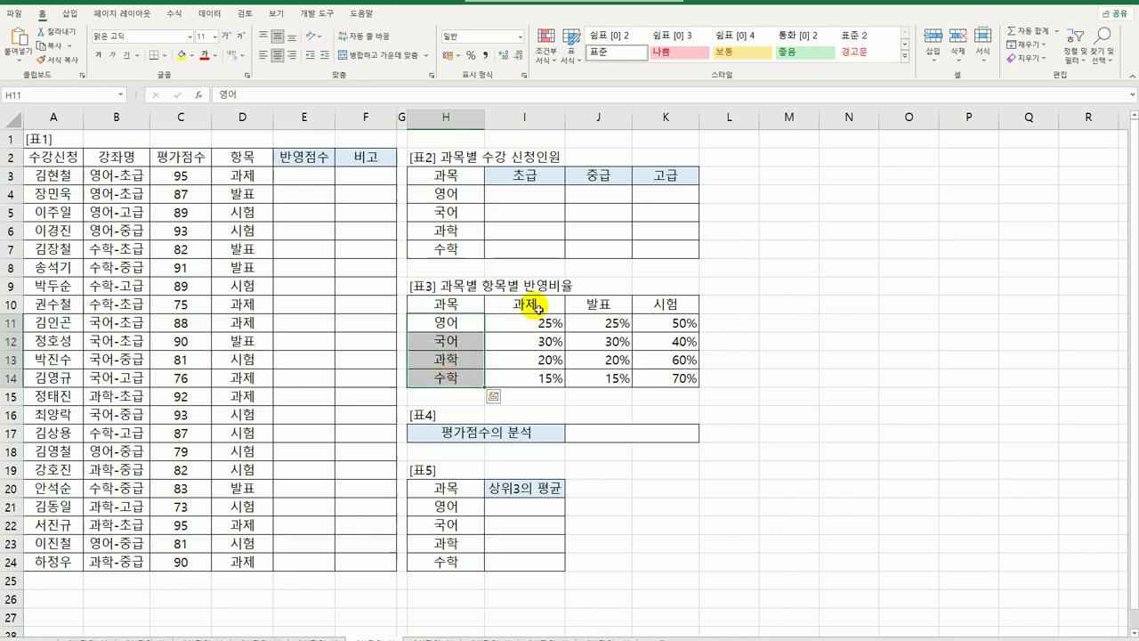
pyautogui.moveTo(537, 307); pyautogui.dragTo(527, 381)
pyautogui.moveTo(623, 307); pyautogui.dragTo(614, 378)
pyautogui.moveTo(676, 308); pyautogui.dragTo(641, 379)
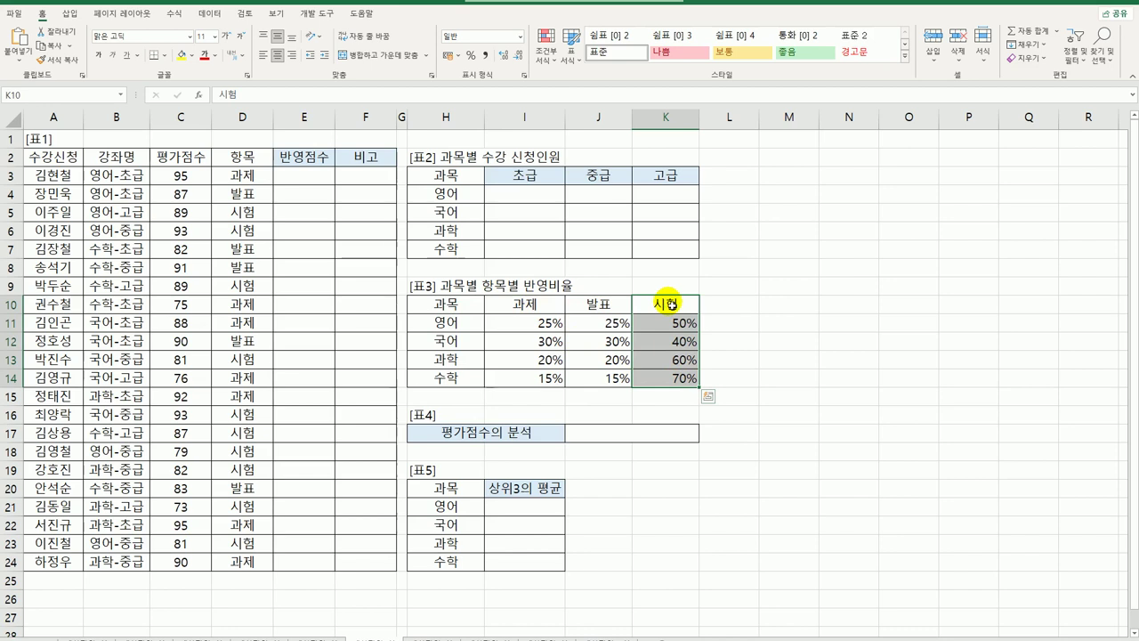
# - Enter =MATCH(D3,$I$10:$K$10,0) in the first 반영점수 cell, E3, and fill it down to E24
pyautogui.click(314, 178)
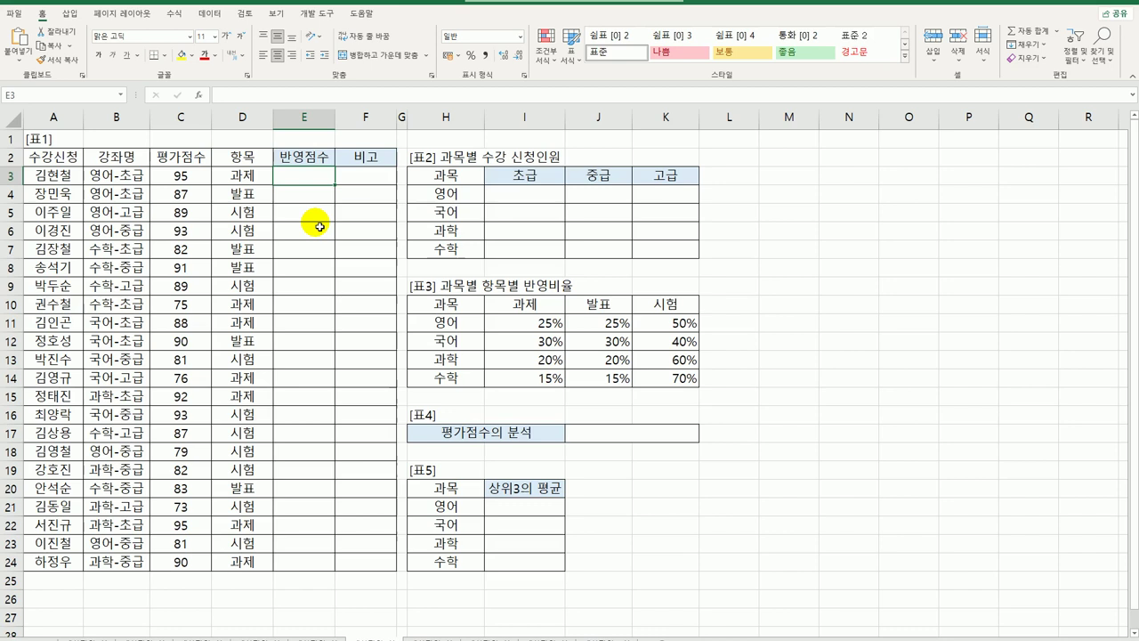
pyautogui.write('=MATCH(')
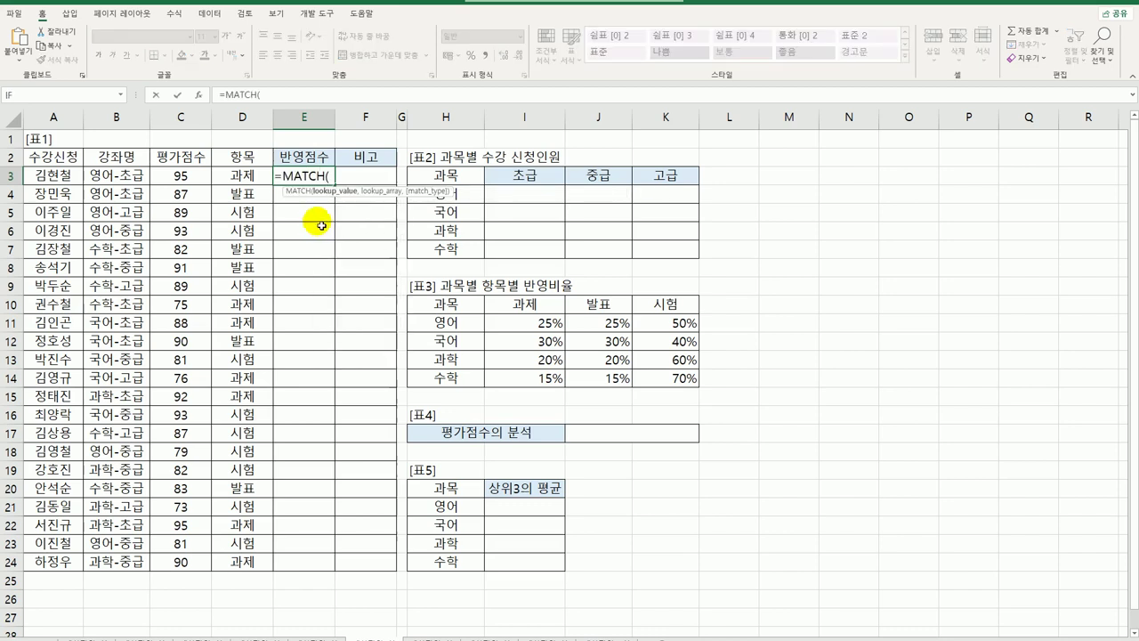
pyautogui.click(246, 178)
pyautogui.write(',')
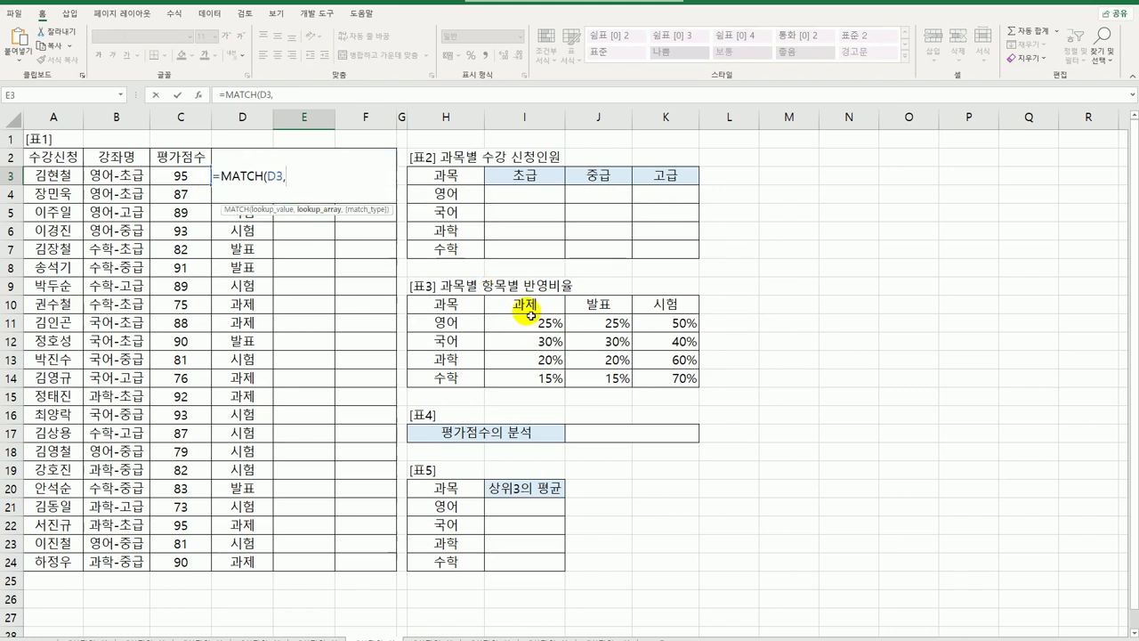
pyautogui.moveTo(524, 305); pyautogui.dragTo(657, 305)
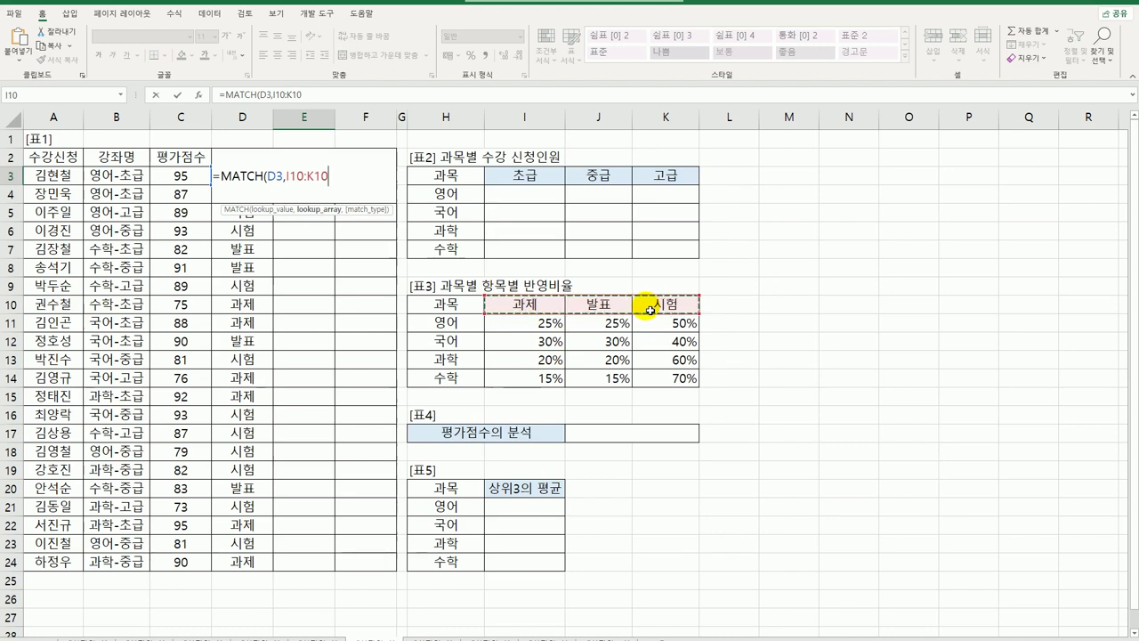
pyautogui.press('F4')
pyautogui.write(',')
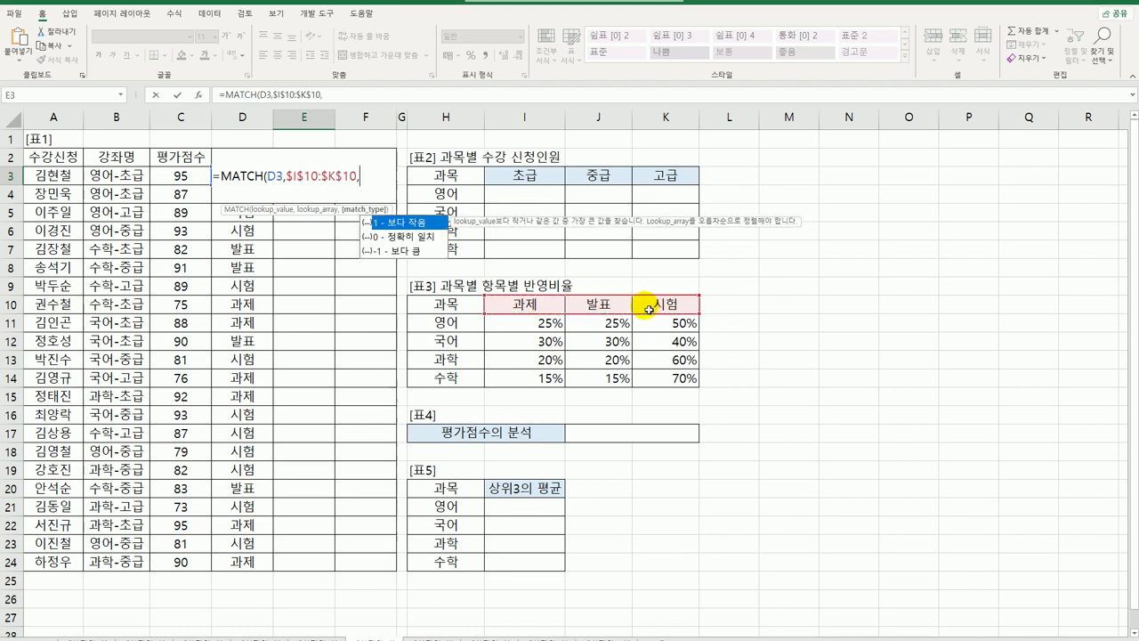
pyautogui.click(410, 237)
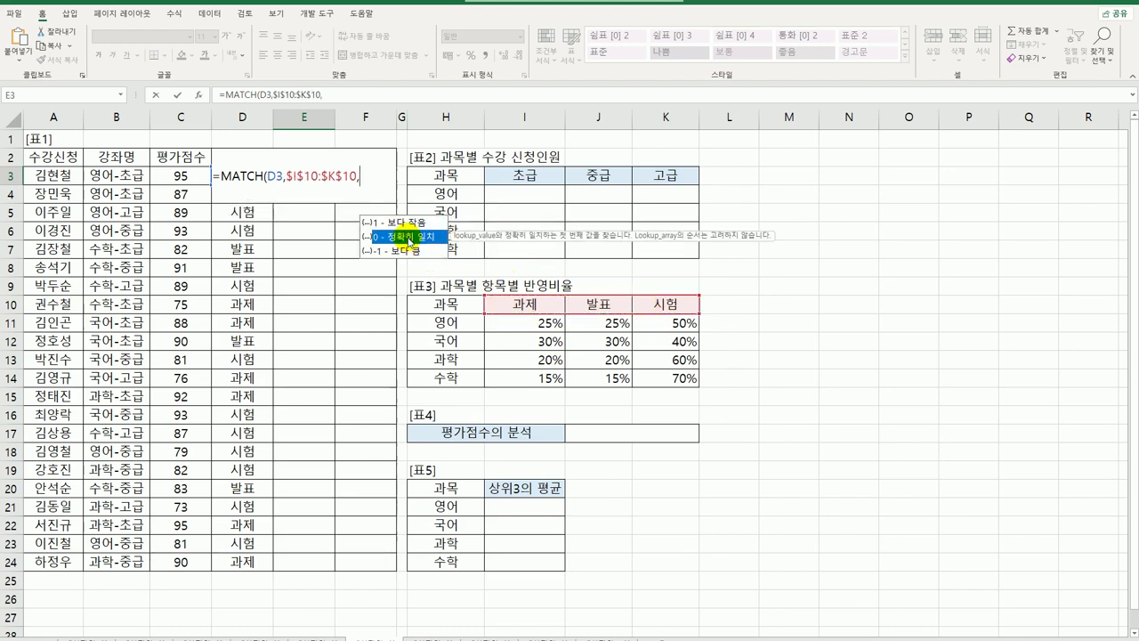
pyautogui.doubleClick(410, 237)
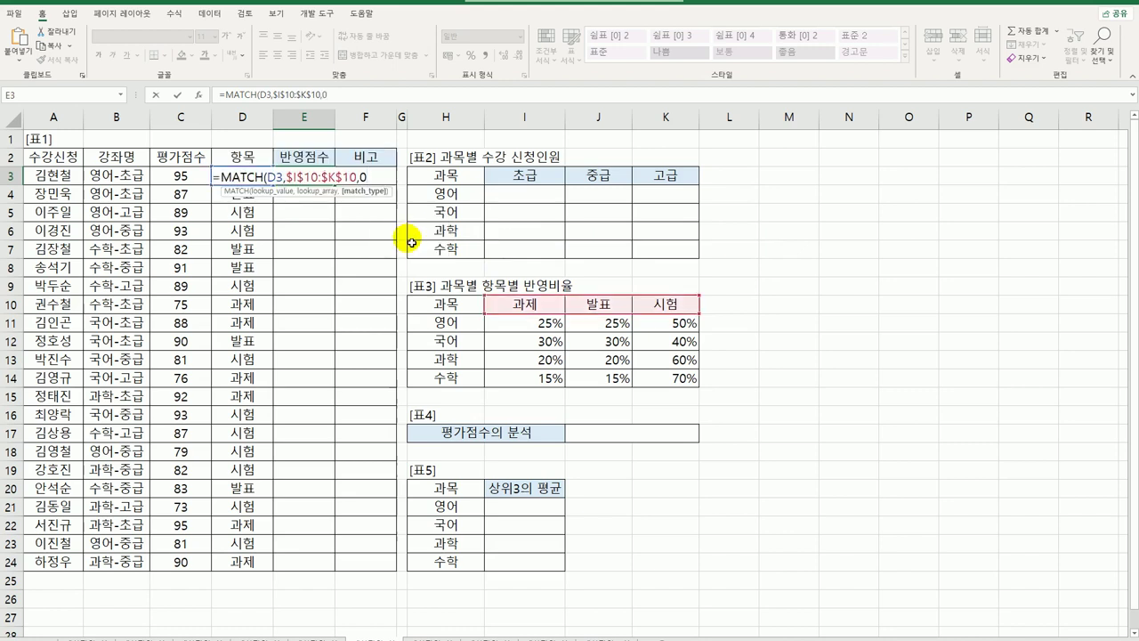
pyautogui.write(')')
pyautogui.press('Return')
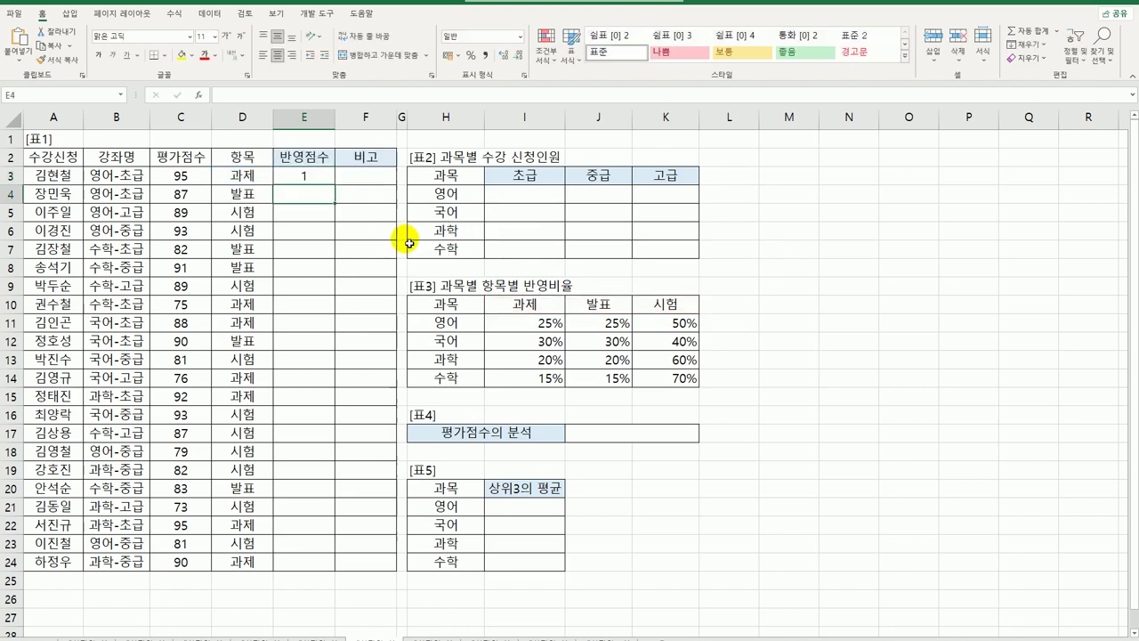
pyautogui.click(328, 179)
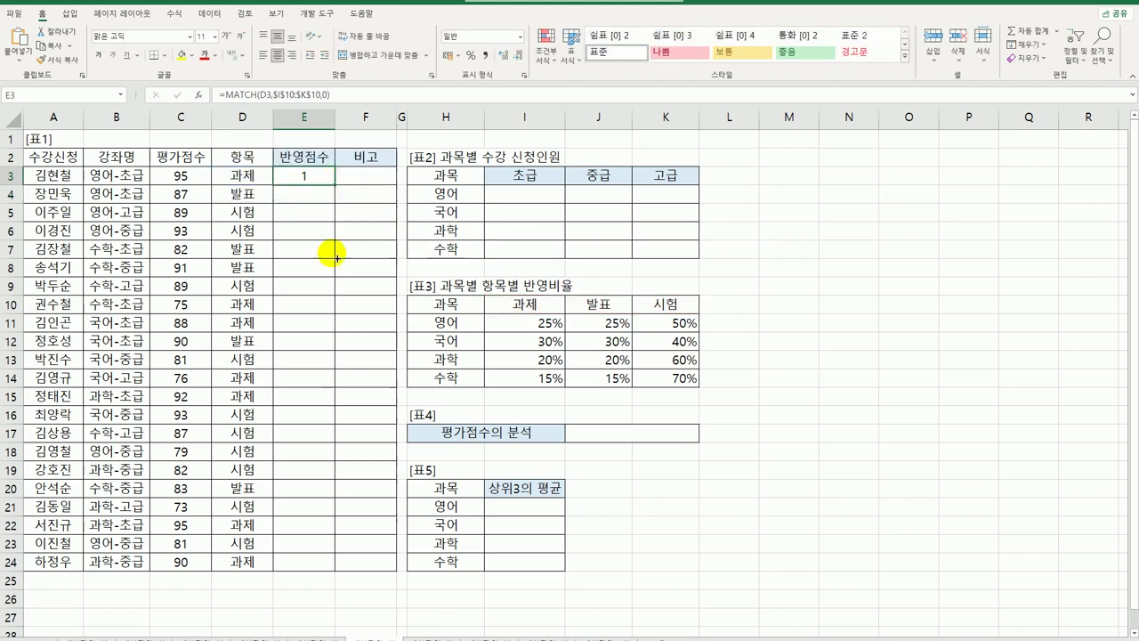
pyautogui.moveTo(336, 258); pyautogui.dragTo(314, 572)
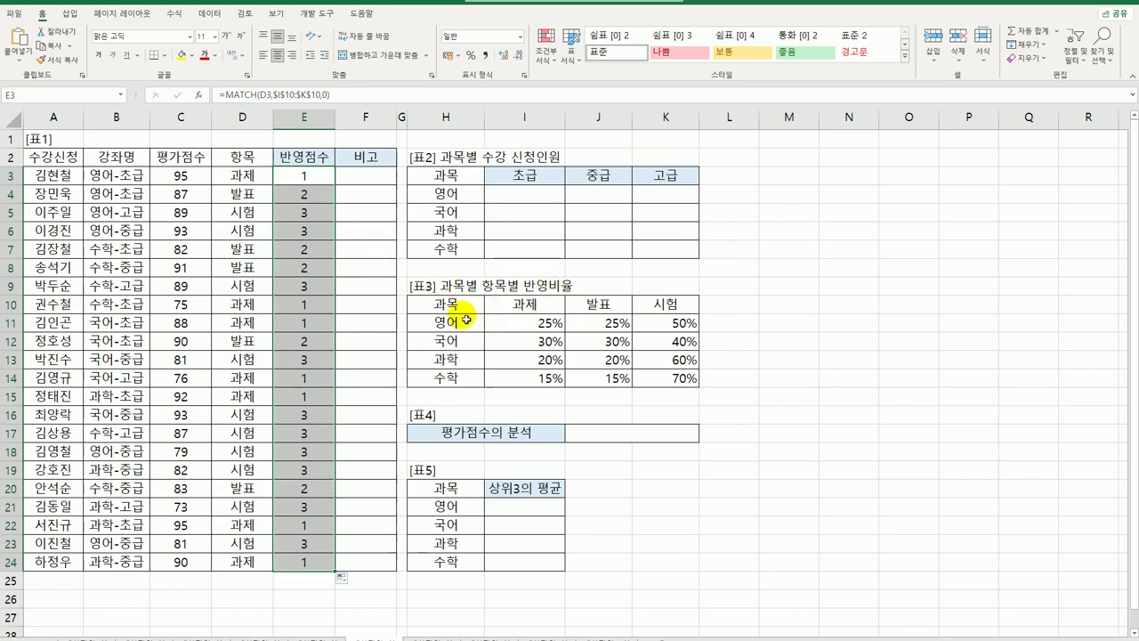
# - Append +1 to the MATCH formula in E3 and refill it down the 반영점수 column through E24
pyautogui.moveTo(456, 303); pyautogui.dragTo(453, 382)
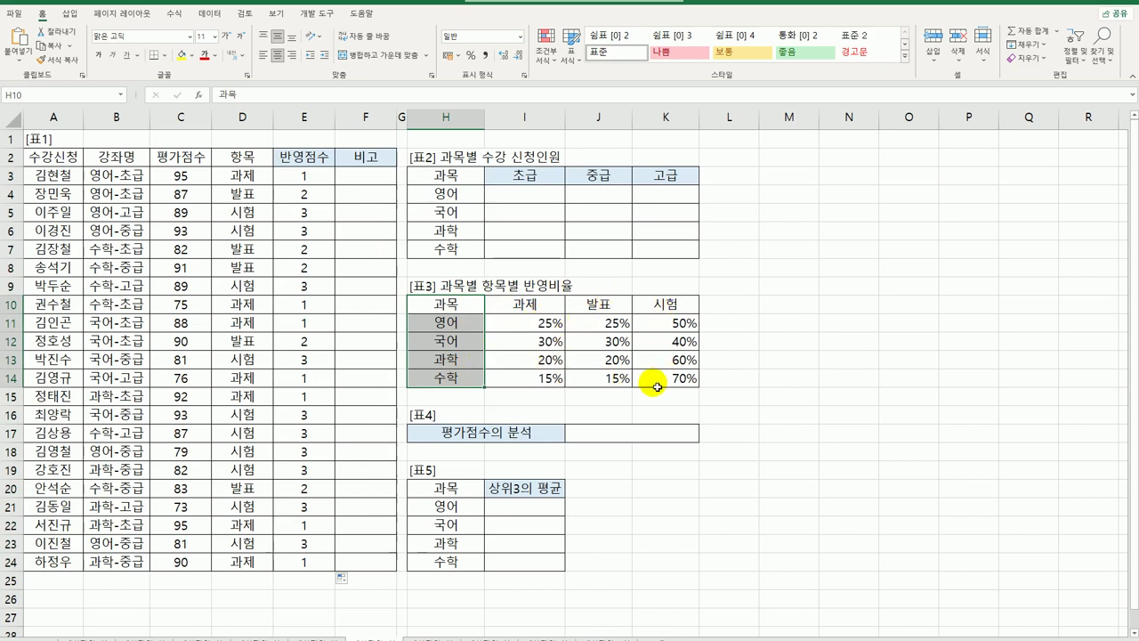
pyautogui.click(306, 175)
pyautogui.doubleClick(305, 175)
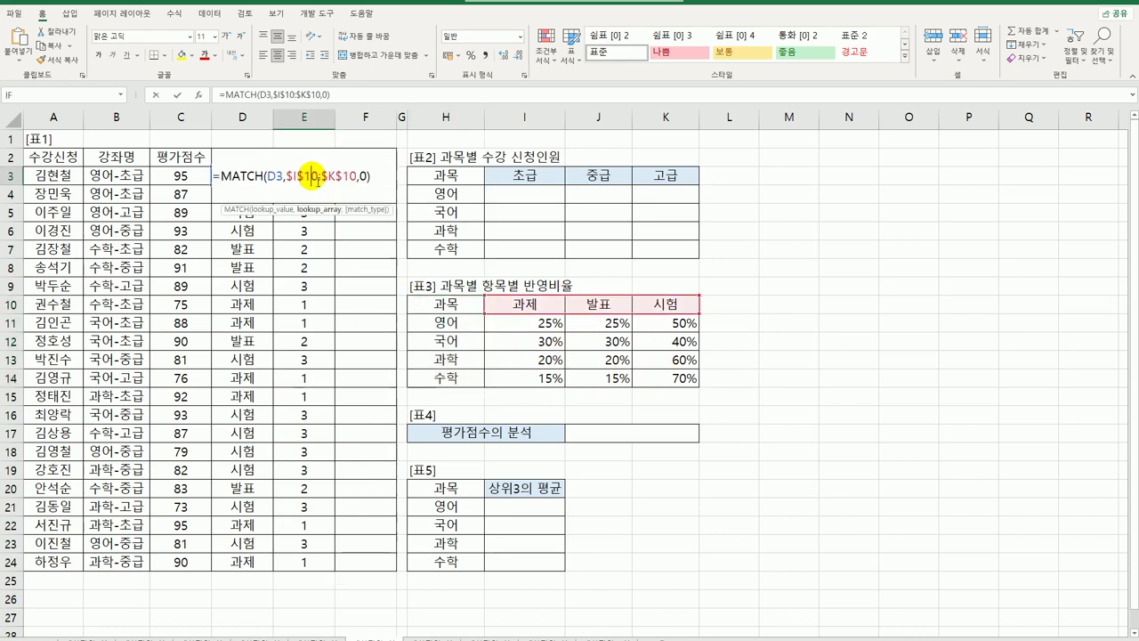
pyautogui.click(384, 181)
pyautogui.write('+1')
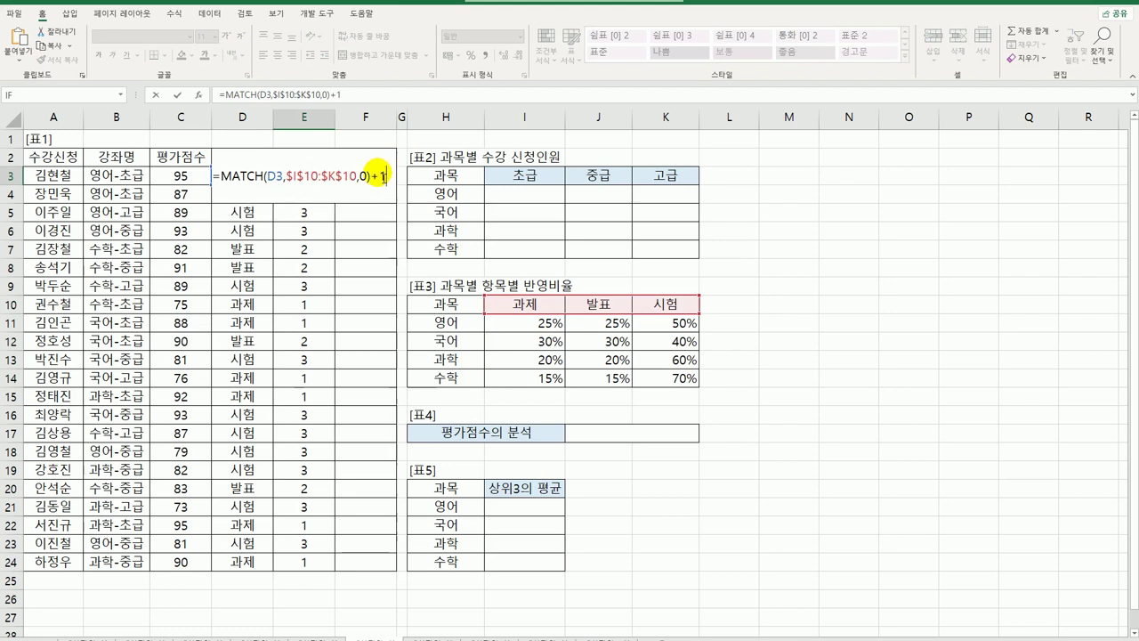
pyautogui.press('Return')
pyautogui.moveTo(525, 304); pyautogui.dragTo(694, 363)
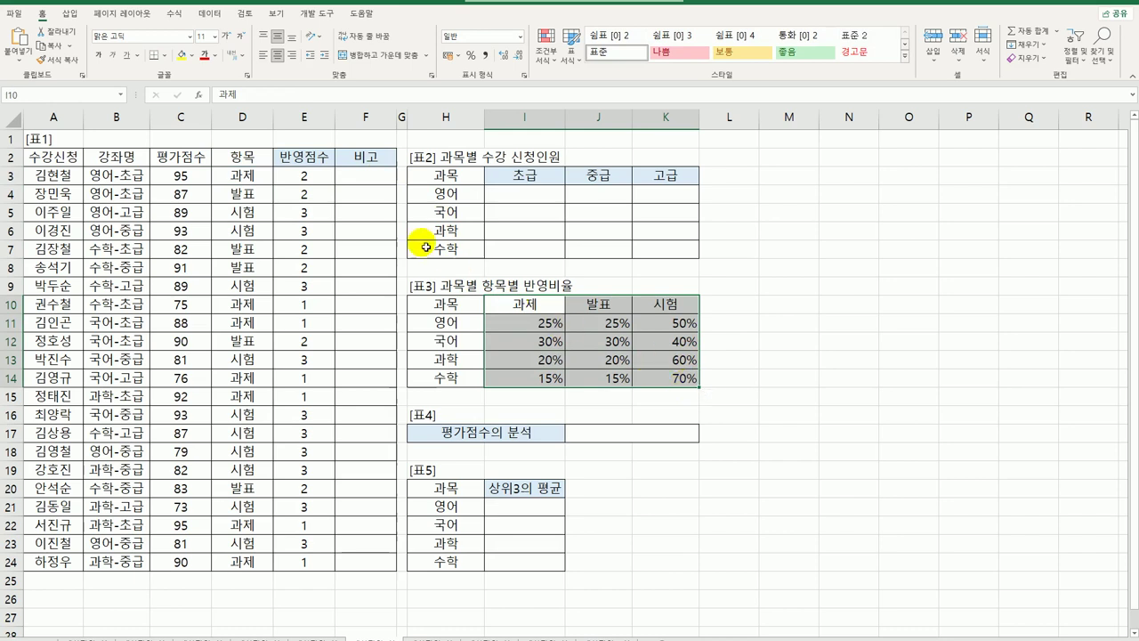
pyautogui.click(321, 187)
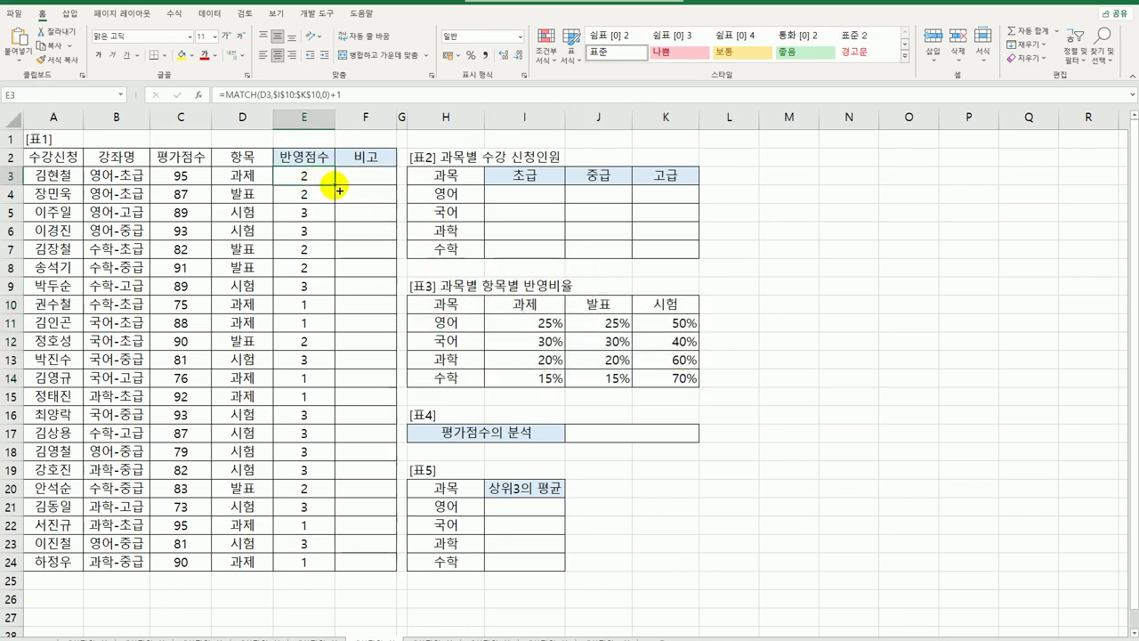
pyautogui.doubleClick(336, 185)
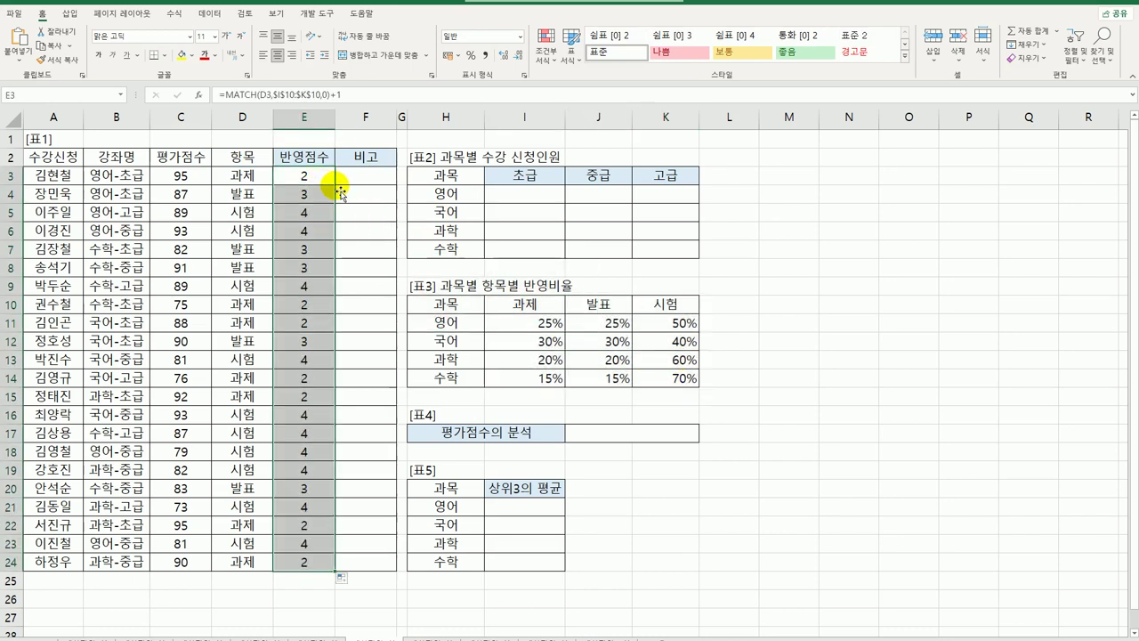
# - Start wrapping the MATCH formula in E3 in VLOOKUP, with LEFT(B3,2) as the lookup value
pyautogui.click(289, 176)
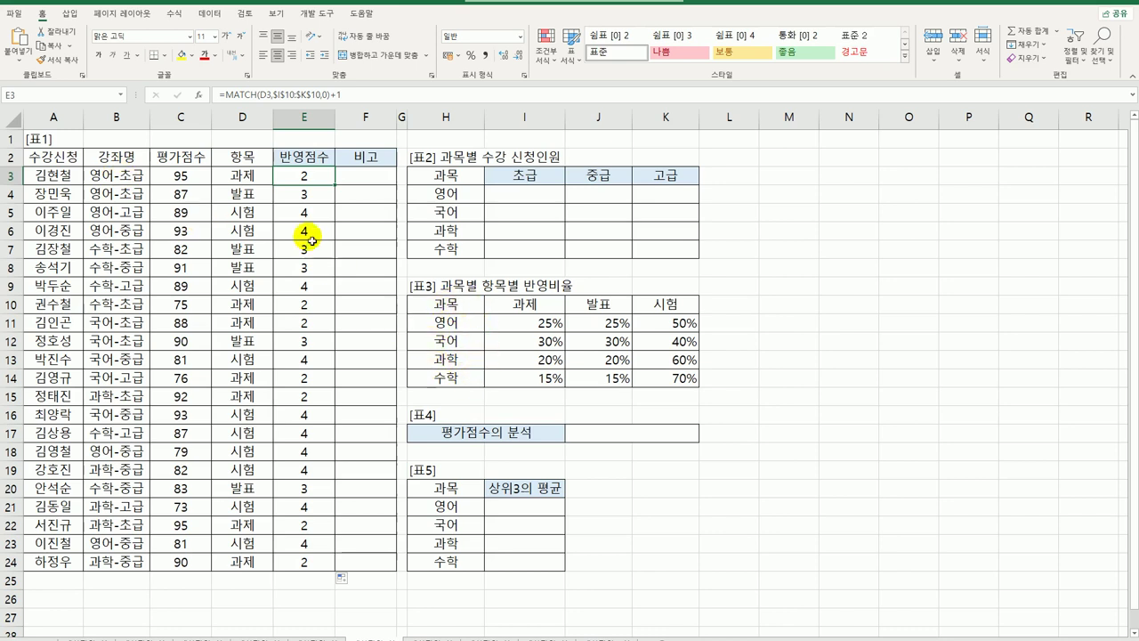
pyautogui.doubleClick(303, 179)
pyautogui.click(228, 181)
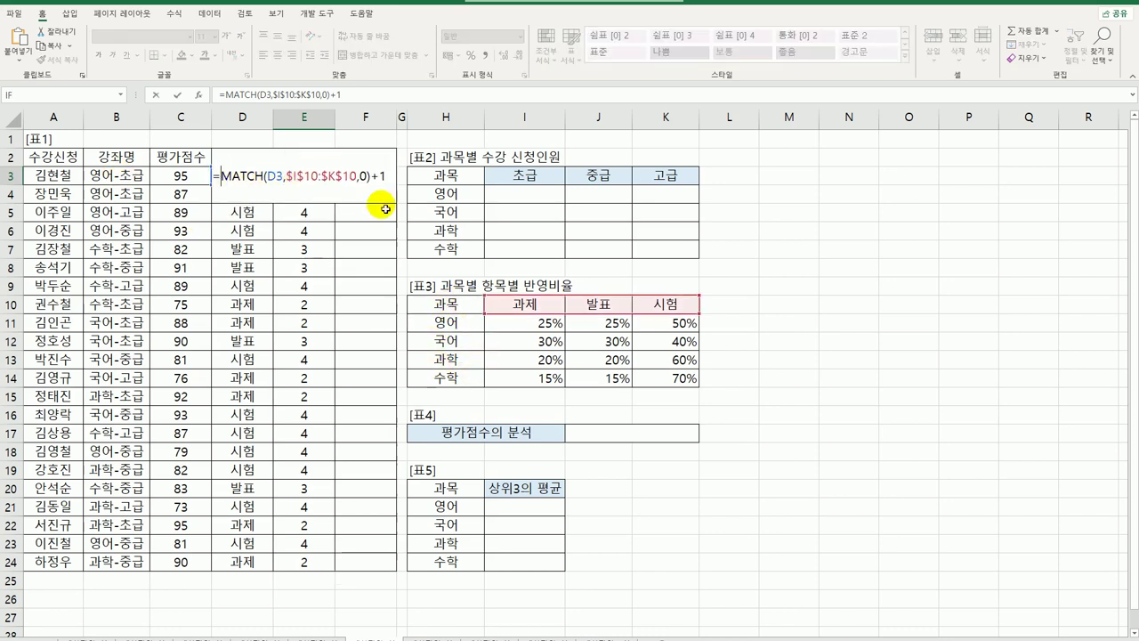
pyautogui.write('VLOOKUP(')
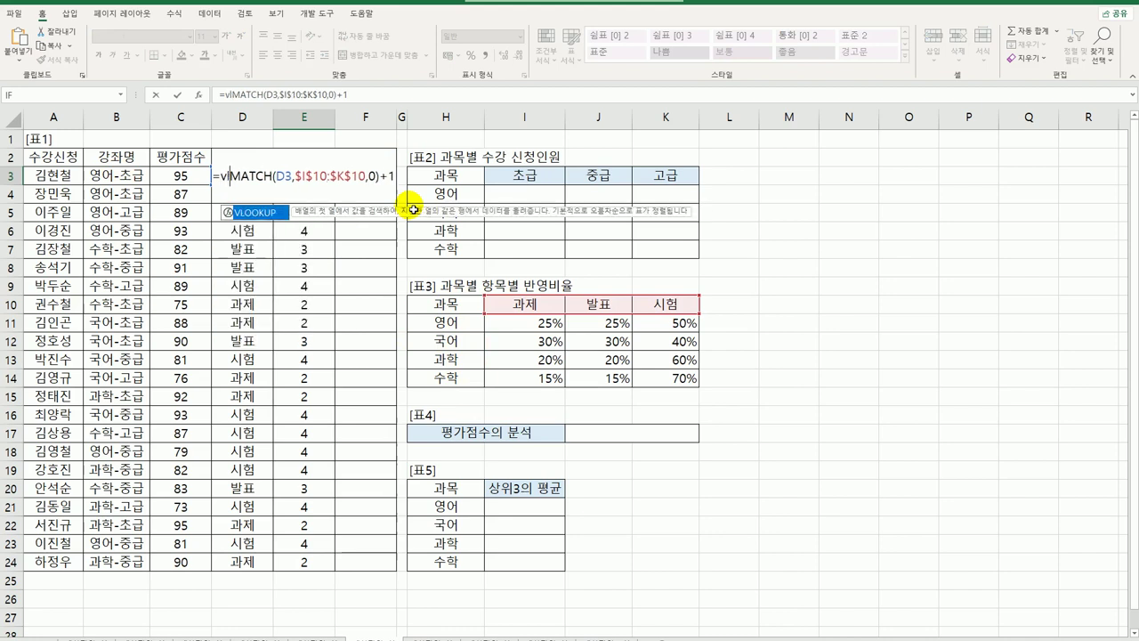
pyautogui.write('left')
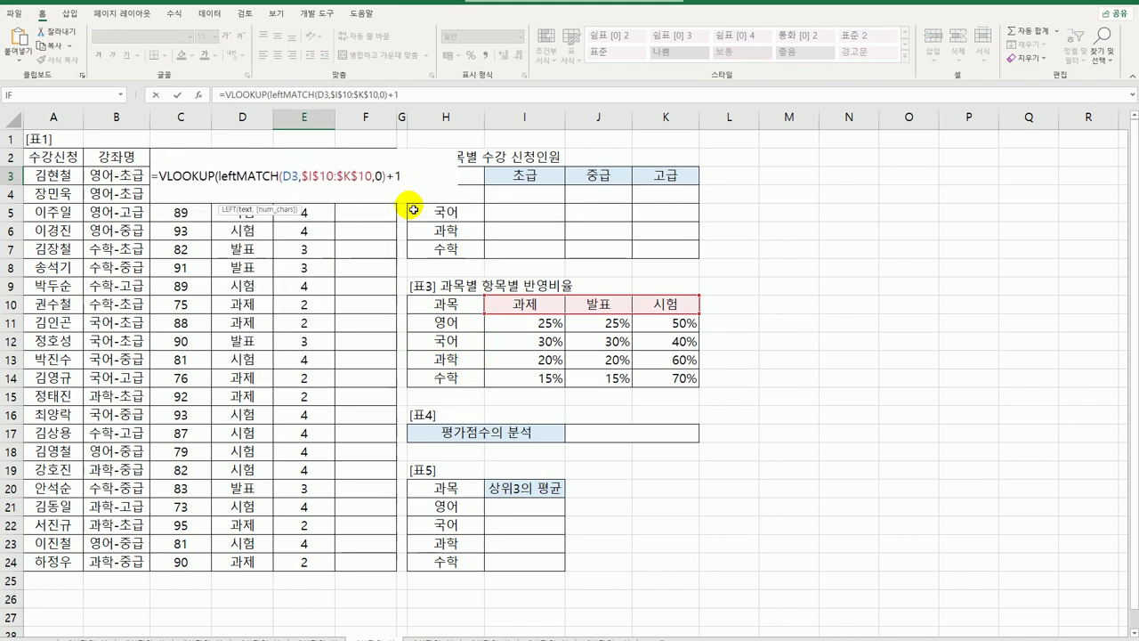
pyautogui.write('(')
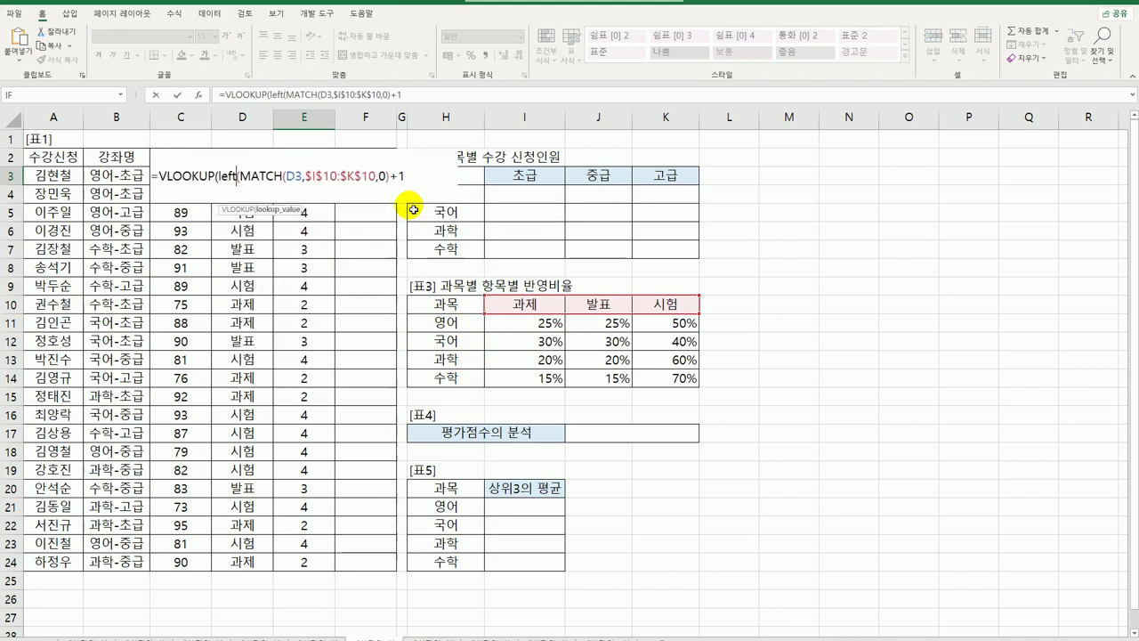
pyautogui.click(132, 175)
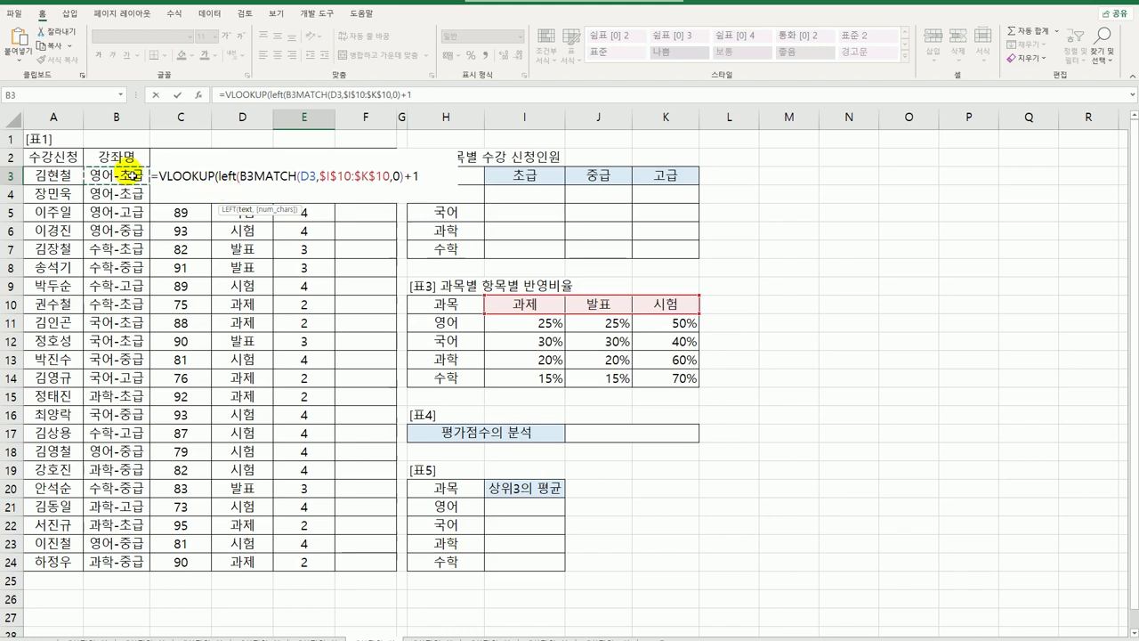
pyautogui.write(',2)')
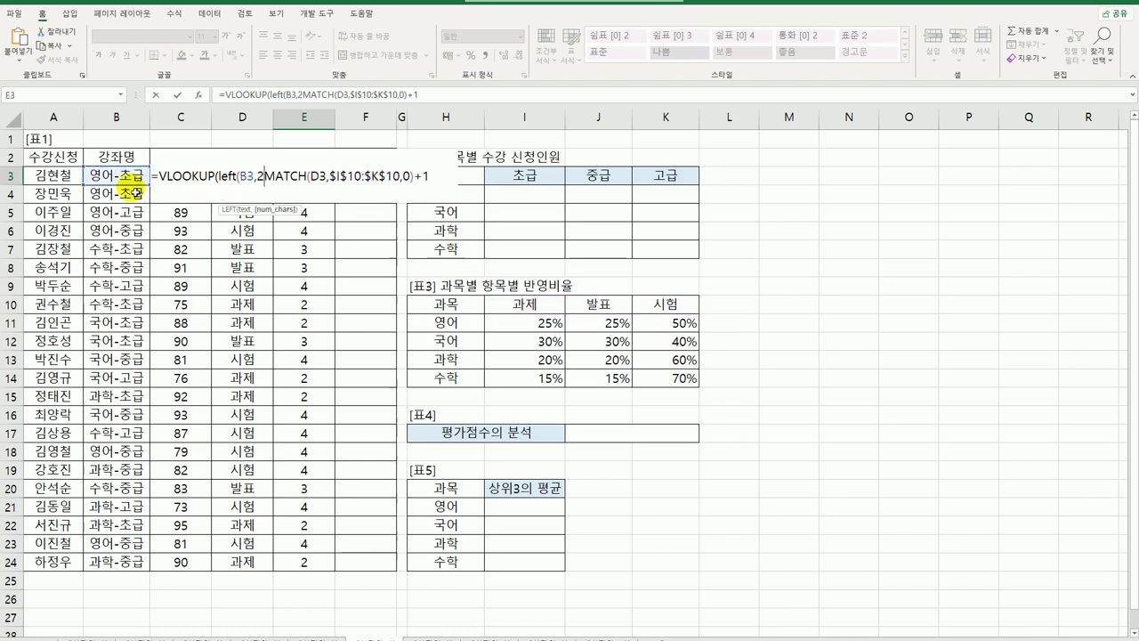
pyautogui.write(',')
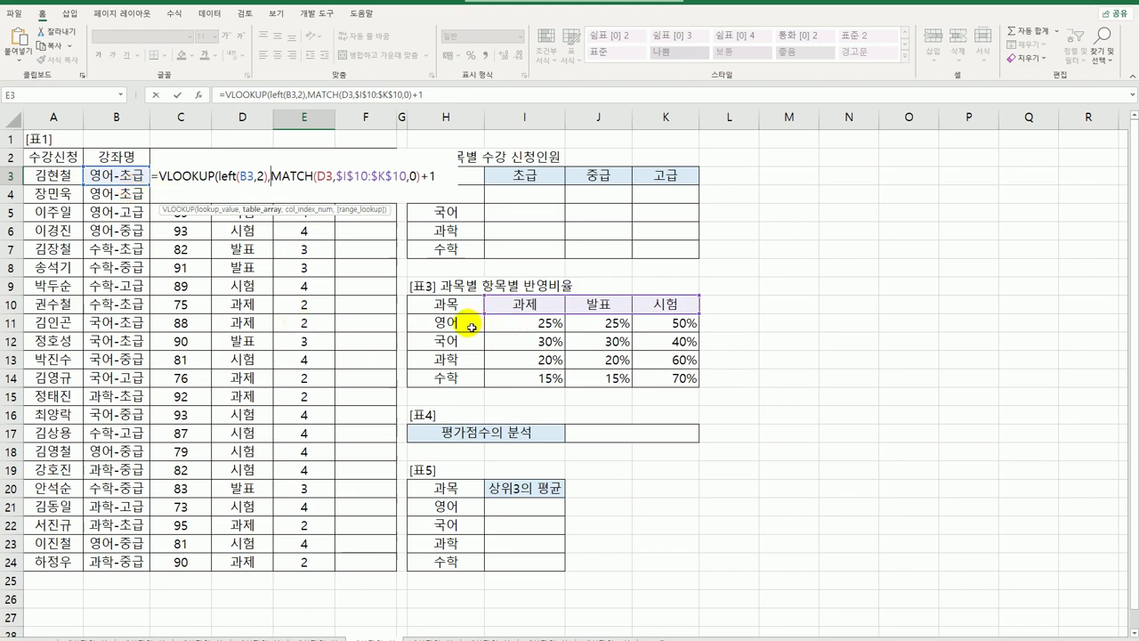
# - Complete E3's VLOOKUP with table array $H$11:$K$14, the existing MATCH+1 as column index, and 0 for exact match
pyautogui.moveTo(475, 322); pyautogui.dragTo(664, 387)
pyautogui.press('F4')
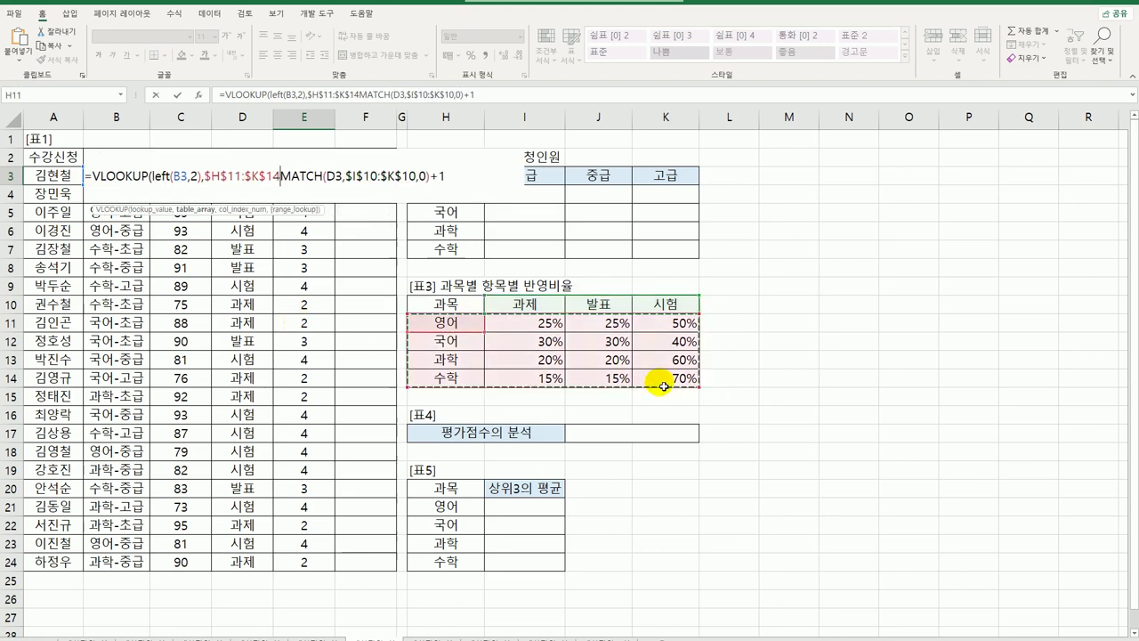
pyautogui.write(',')
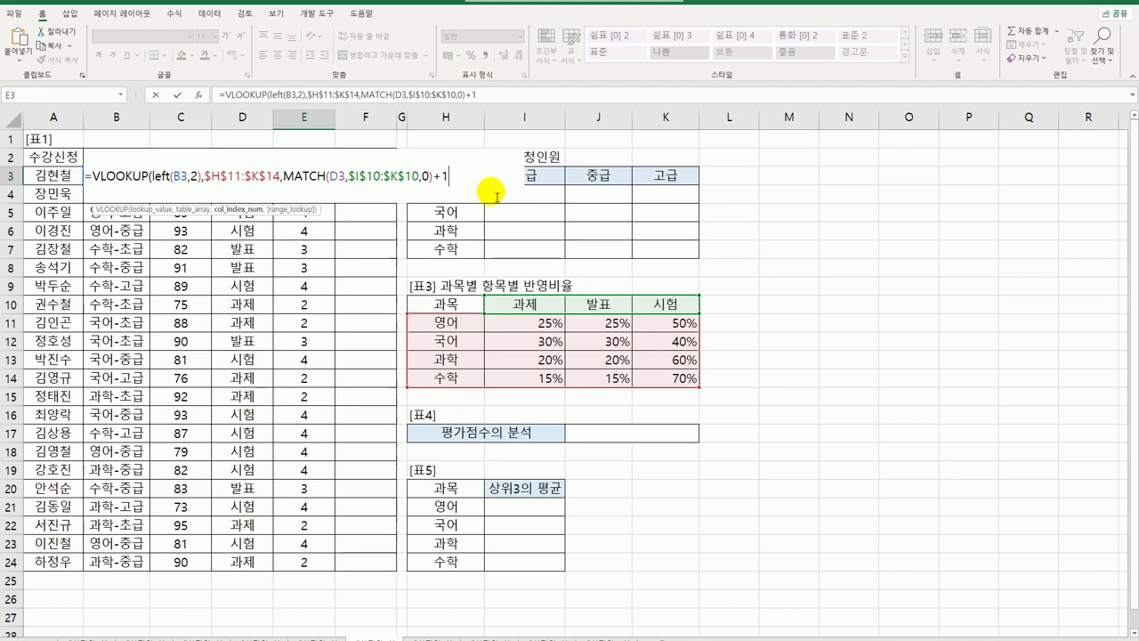
pyautogui.write(',')
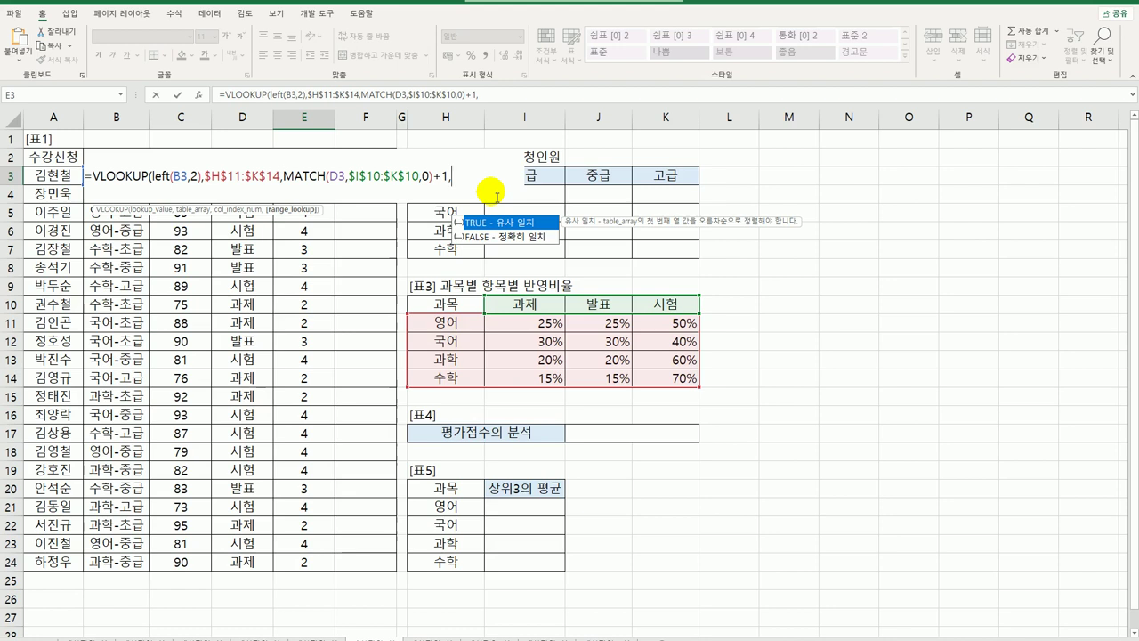
pyautogui.write('0')
pyautogui.press('Return')
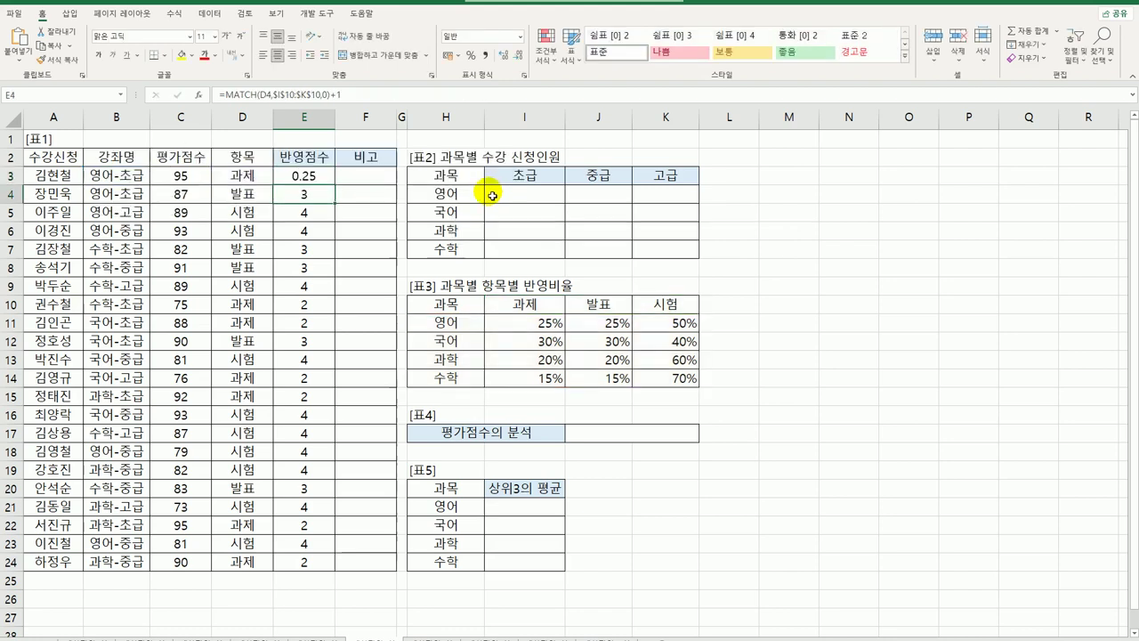
# - Multiply E3's VLOOKUP formula by the 평가점수 in C3 and fill it down the 반영점수 column through E24
pyautogui.click(307, 178)
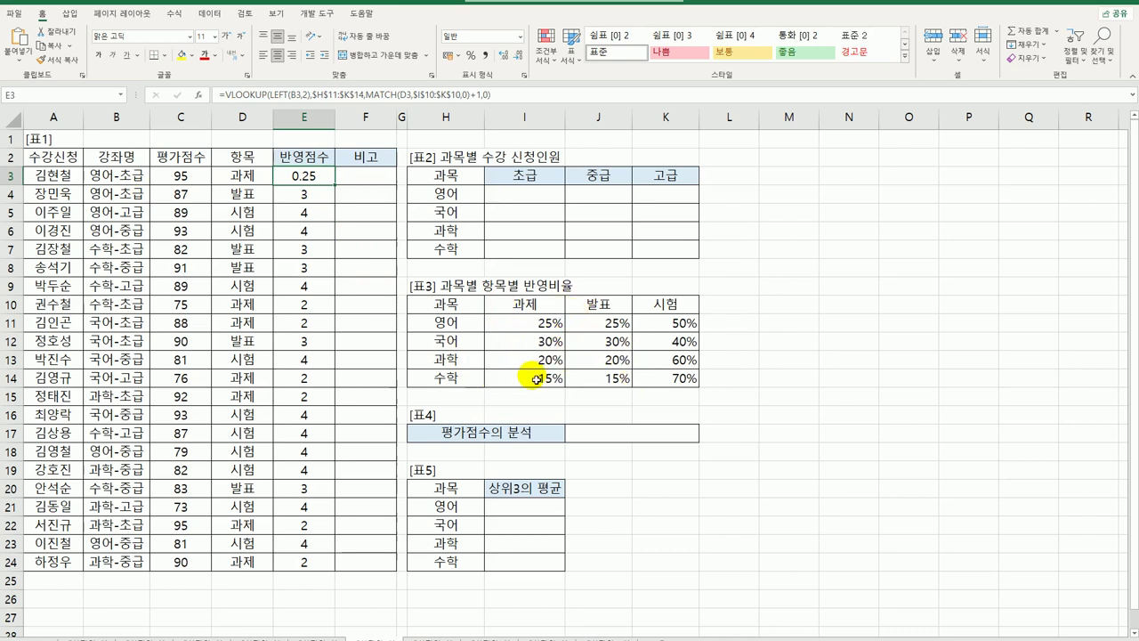
pyautogui.click(501, 93)
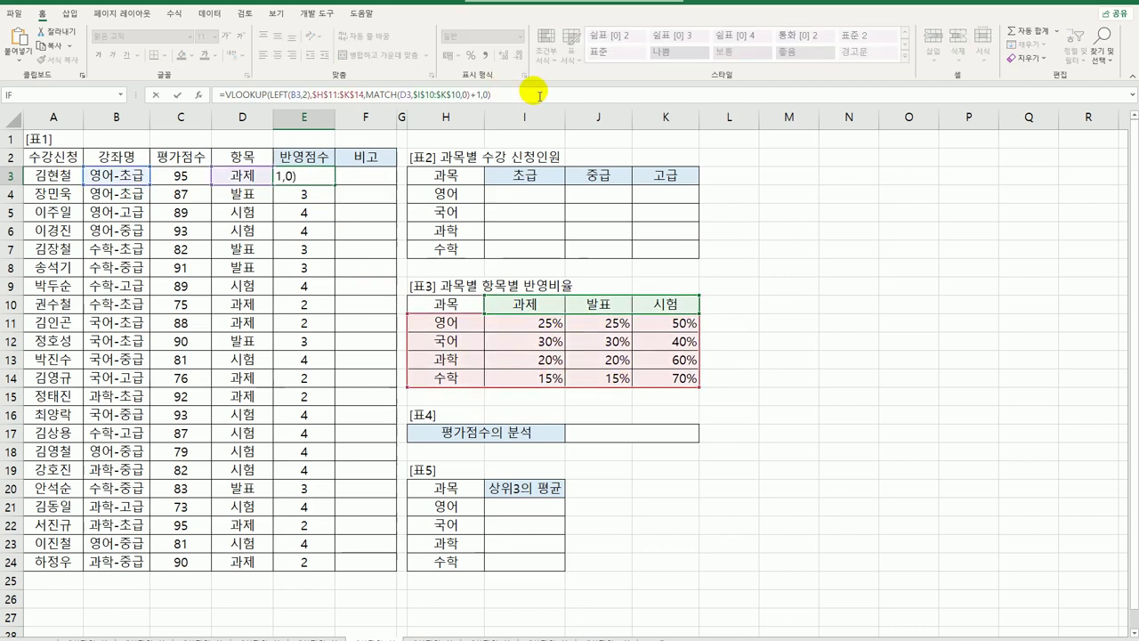
pyautogui.write('*')
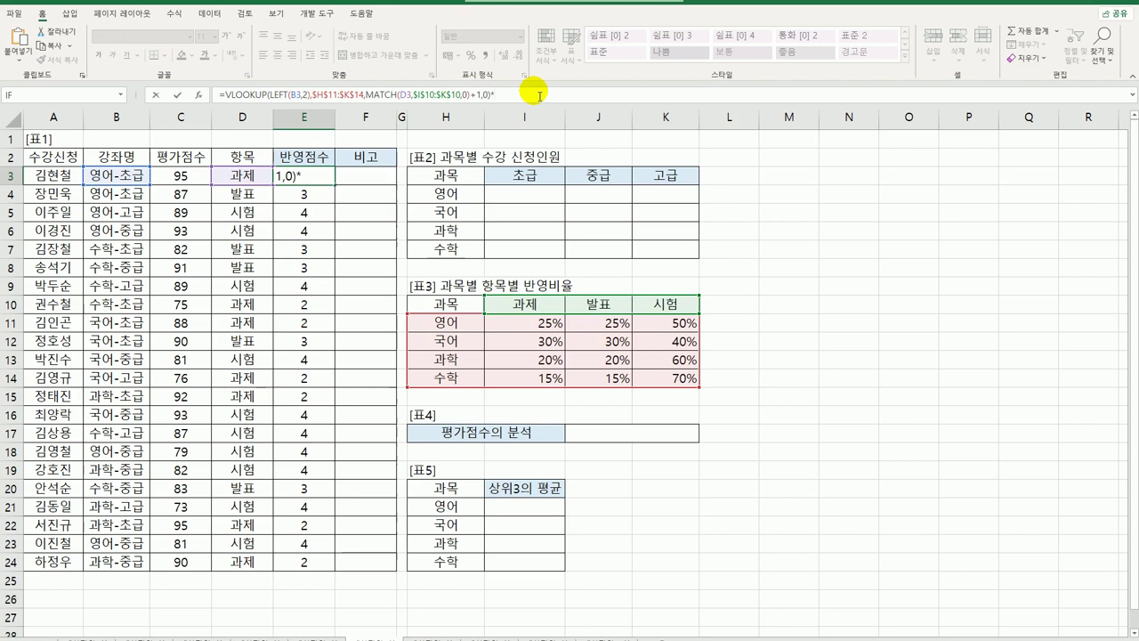
pyautogui.click(186, 177)
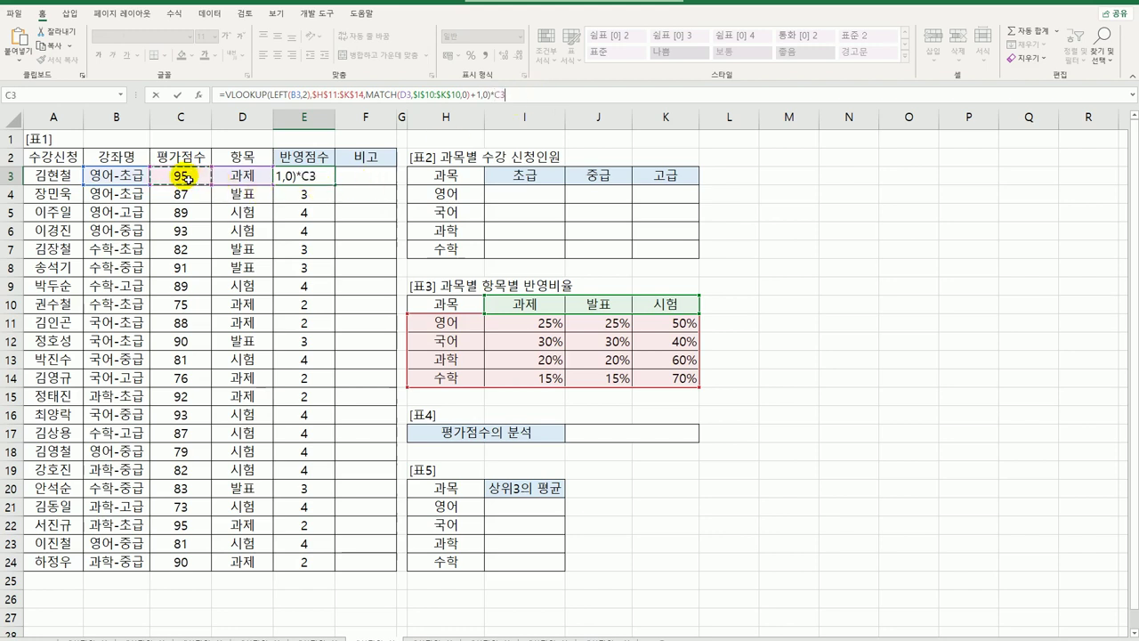
pyautogui.press('Return')
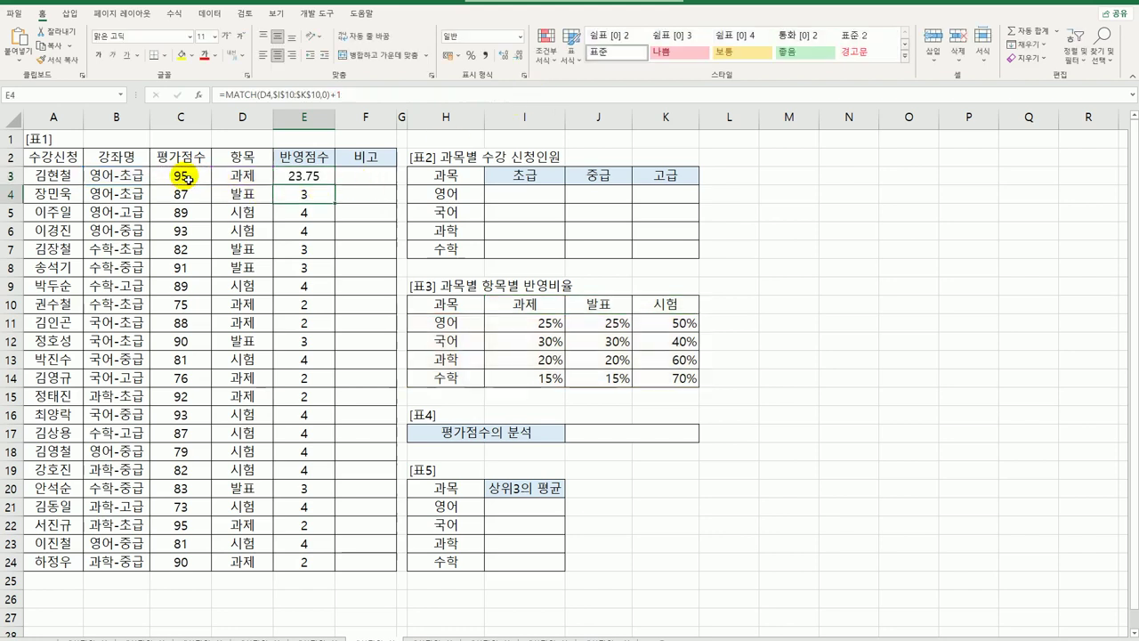
pyautogui.click(334, 178)
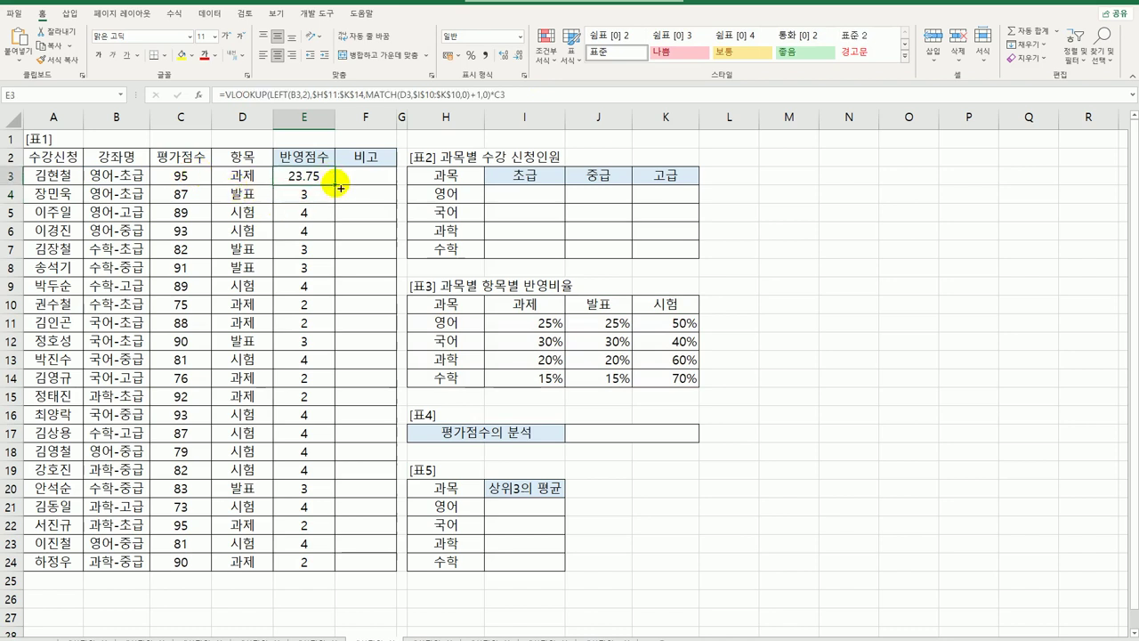
pyautogui.doubleClick(336, 184)
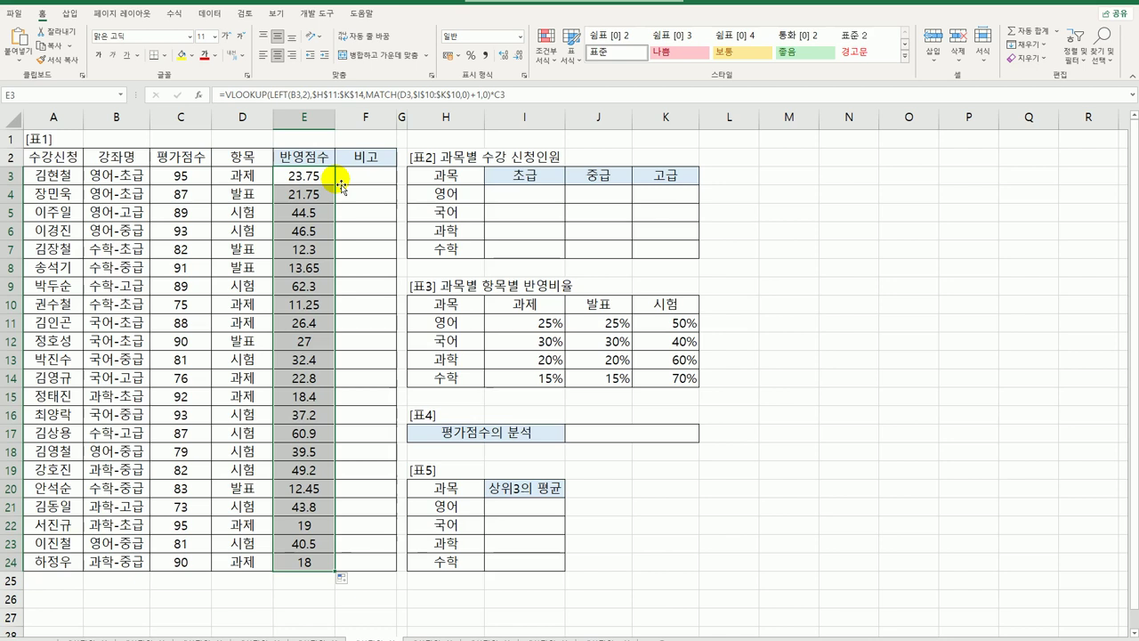
# - With the first 비고 cell, F3, selected, open the Visual Basic editor and insert a new module
pyautogui.click(354, 184)
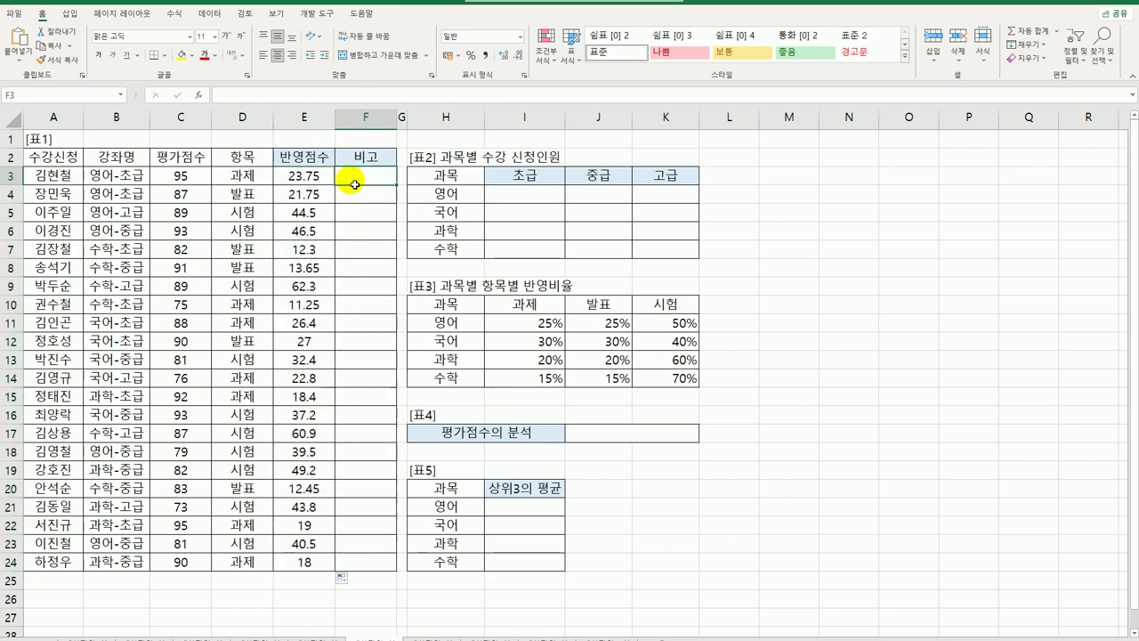
pyautogui.click(317, 13)
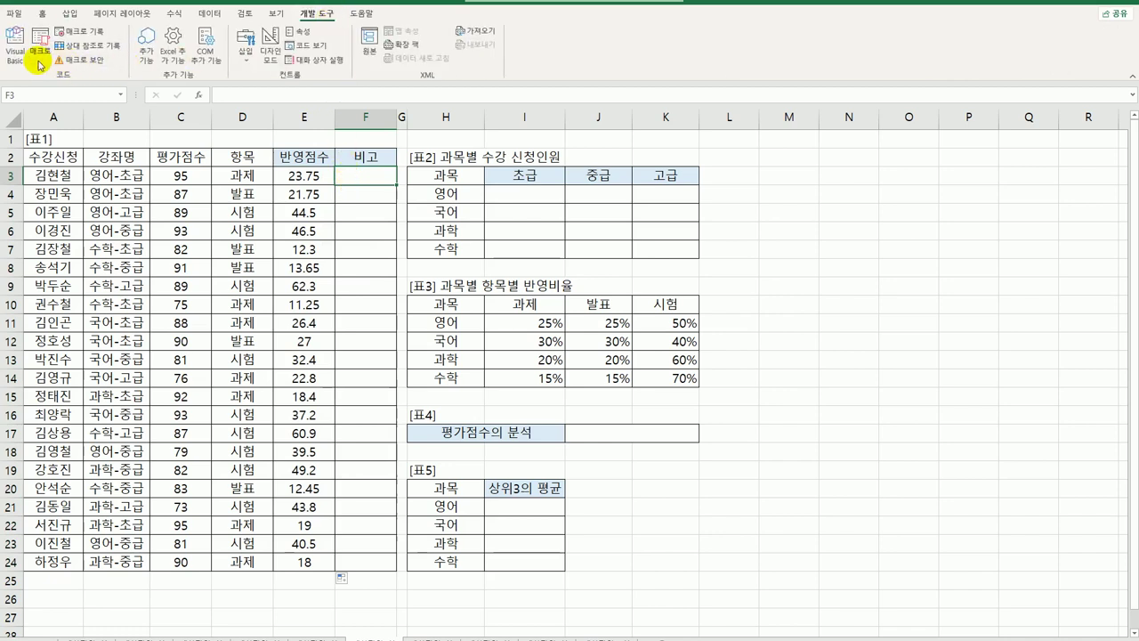
pyautogui.click(15, 46)
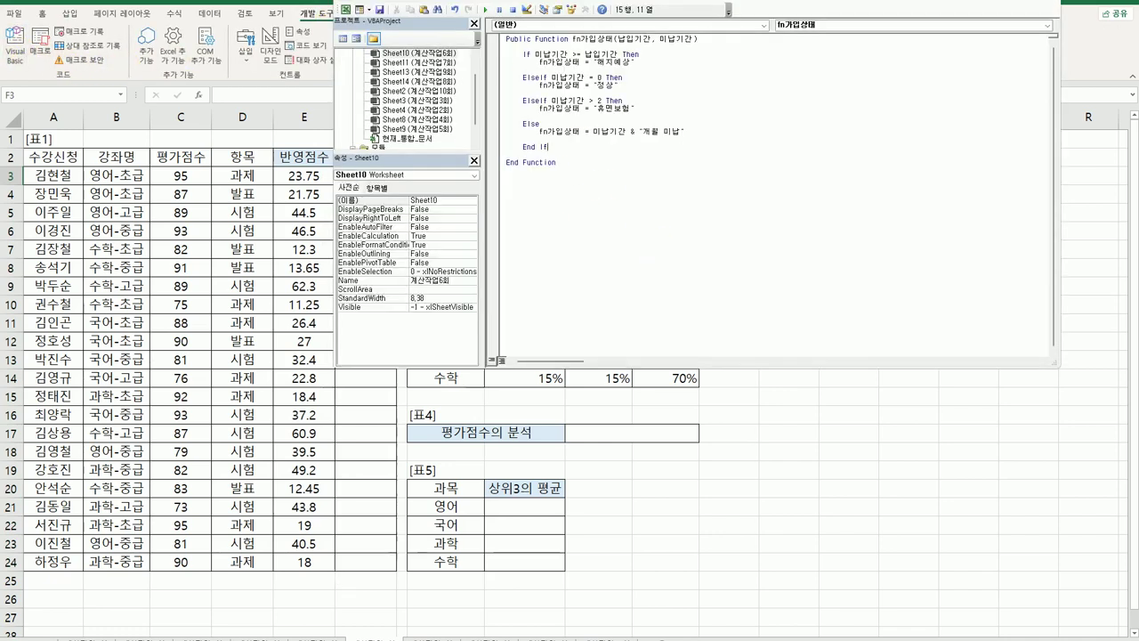
pyautogui.hotkey('alt', 'i')
pyautogui.press('m')
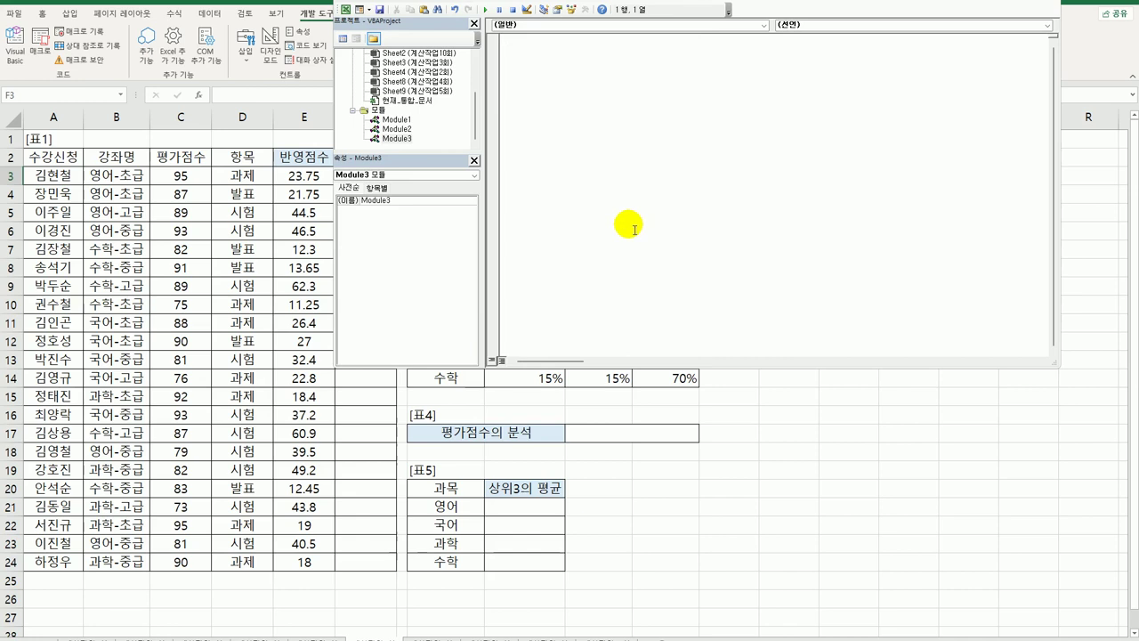
# - Declare the public function fn비고 with the arguments 평가점수 and 반영점수 in the new module
pyautogui.write('pu')
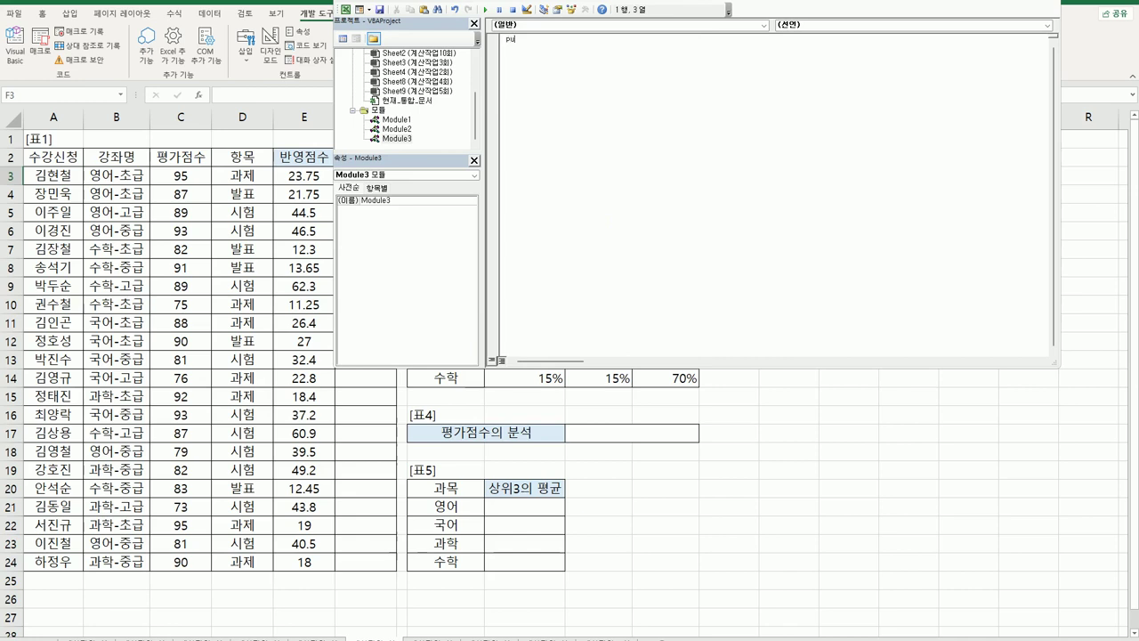
pyautogui.write('blic function')
pyautogui.write('fn비고(평가점수,')
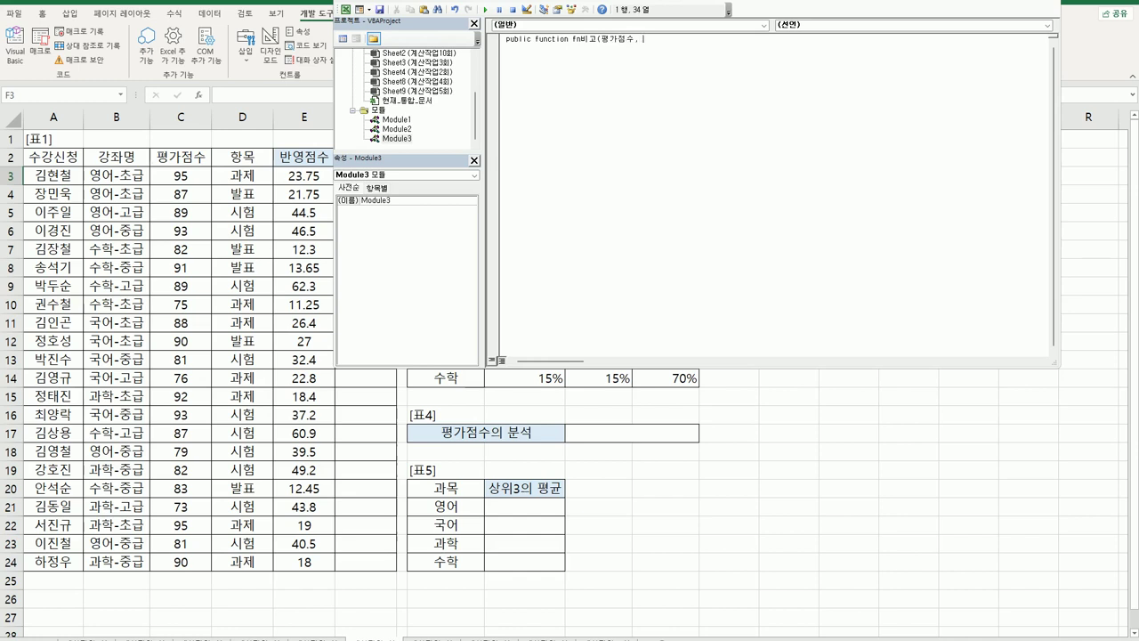
pyautogui.write(' 비')
pyautogui.write('영점수)')
pyautogui.press('Return')
pyautogui.press('Return')
pyautogui.press('Up')
# - Start the function body with Select Case (평가점수 + 반영점수) * 0.25
pyautogui.write('select cas')
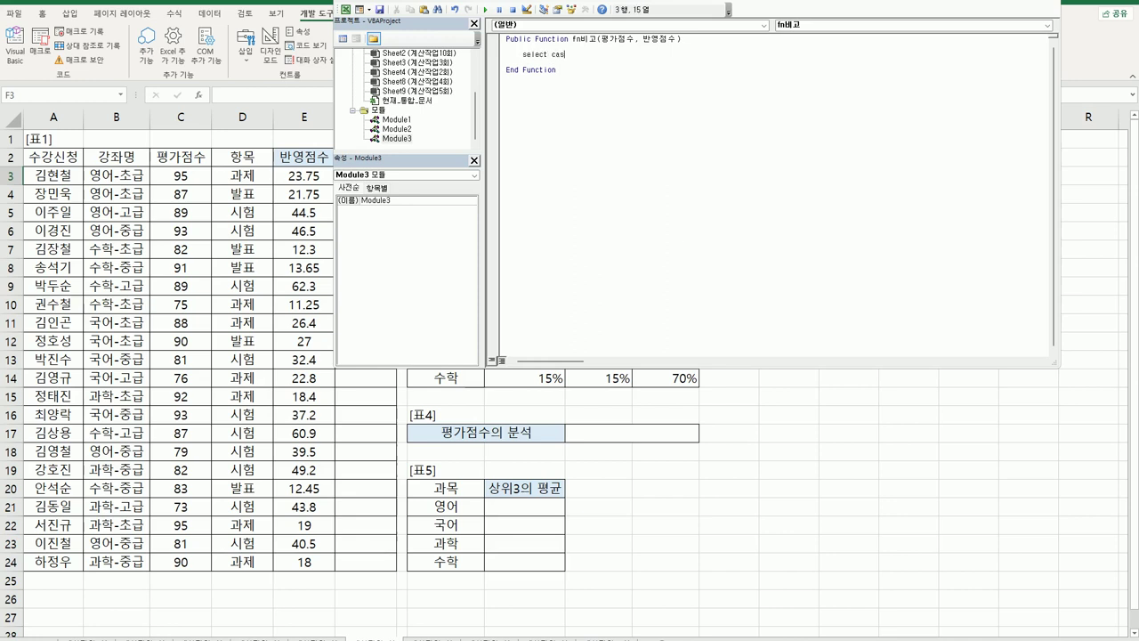
pyautogui.write('e (평가점수 + 반영점수 ) *0.25')
pyautogui.press('Return')
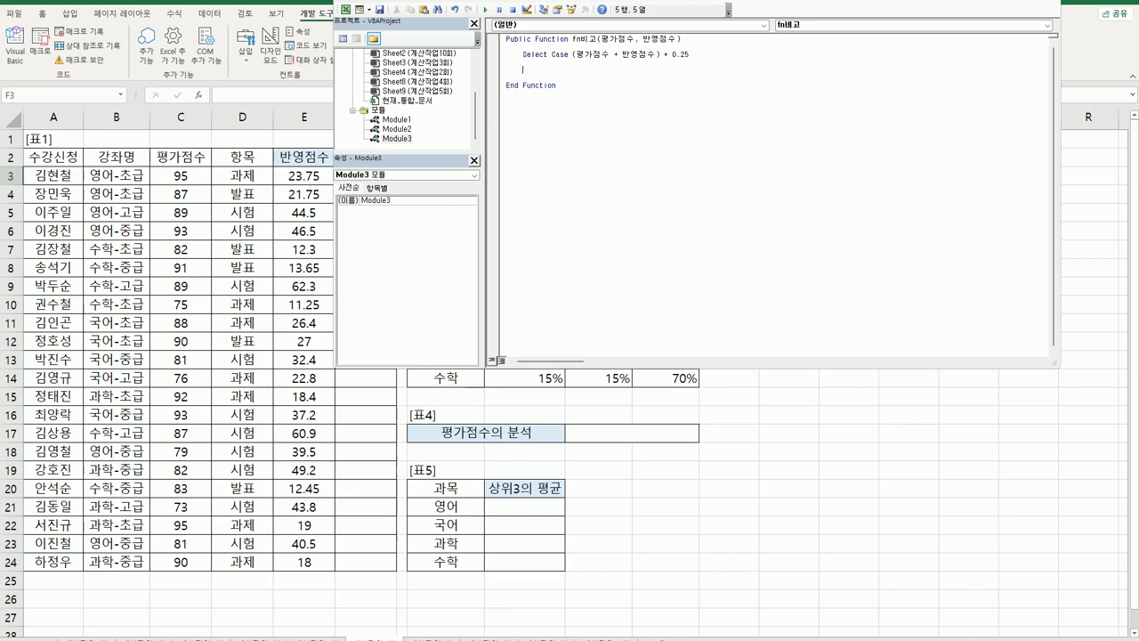
# - Add a Case Is >= 30 branch that sets fn비고 to "최우수"
pyautogui.write('case is >= 30')
pyautogui.press('Return')
pyautogui.press('Tab')
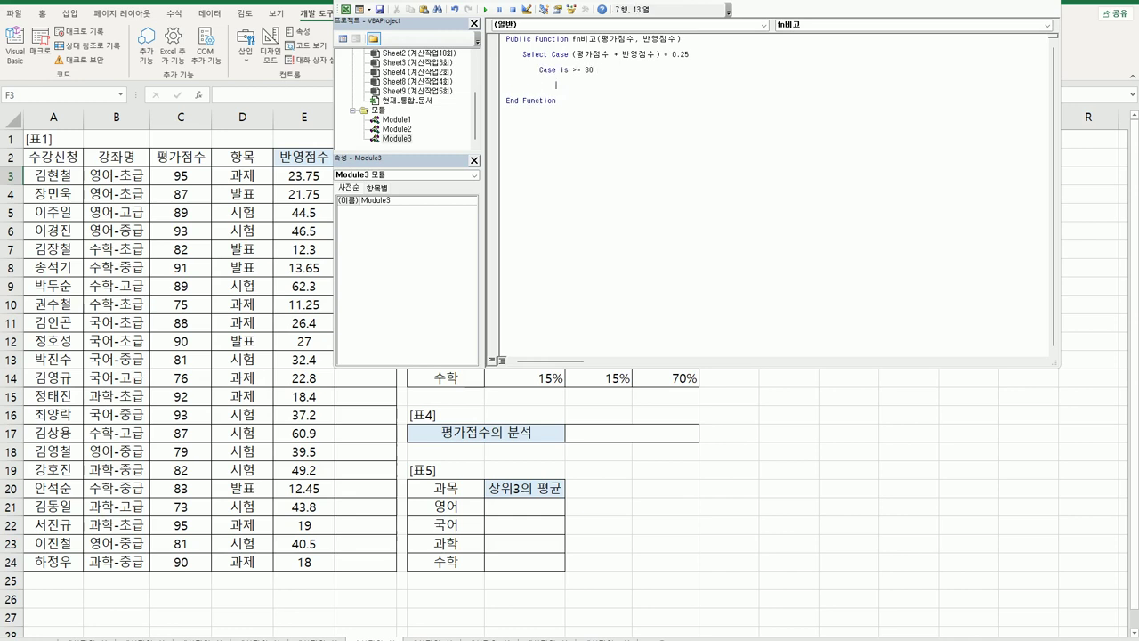
pyautogui.write('fn')
pyautogui.write('비고 = ')
pyautogui.write('"ㅊ')
pyautogui.write('우수"')
pyautogui.press('Return')
pyautogui.press('Return')
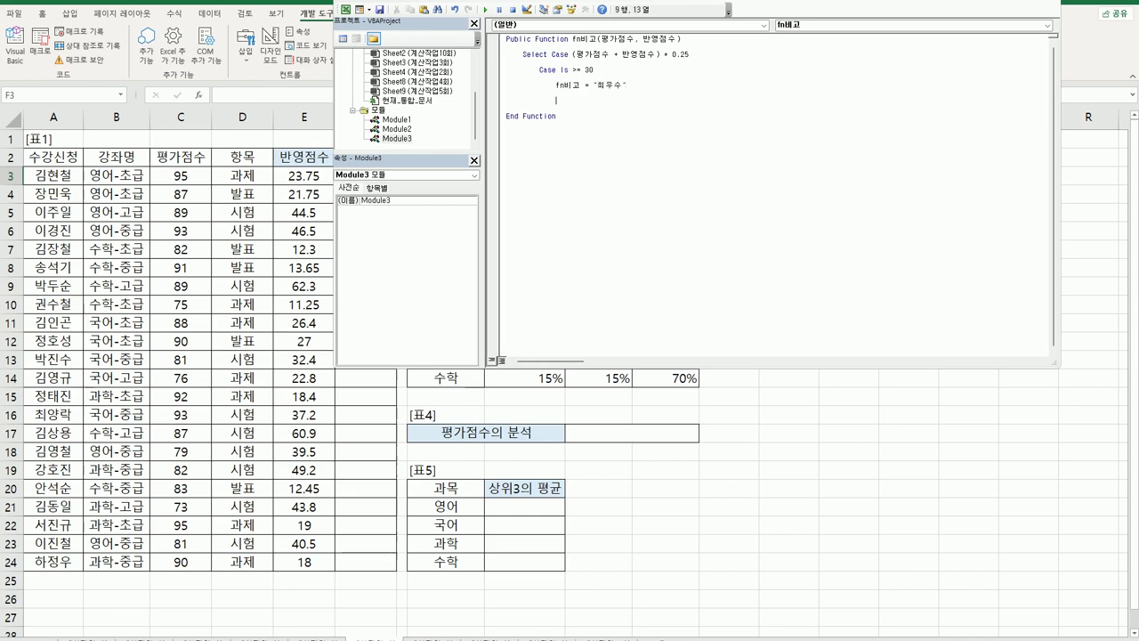
# - Duplicate the two-line Case Is >= 30 branch directly below itself
pyautogui.click(539, 78)
pyautogui.click(554, 70)
pyautogui.moveTo(539, 69); pyautogui.dragTo(626, 85)
pyautogui.hotkey('ctrl', 'c')
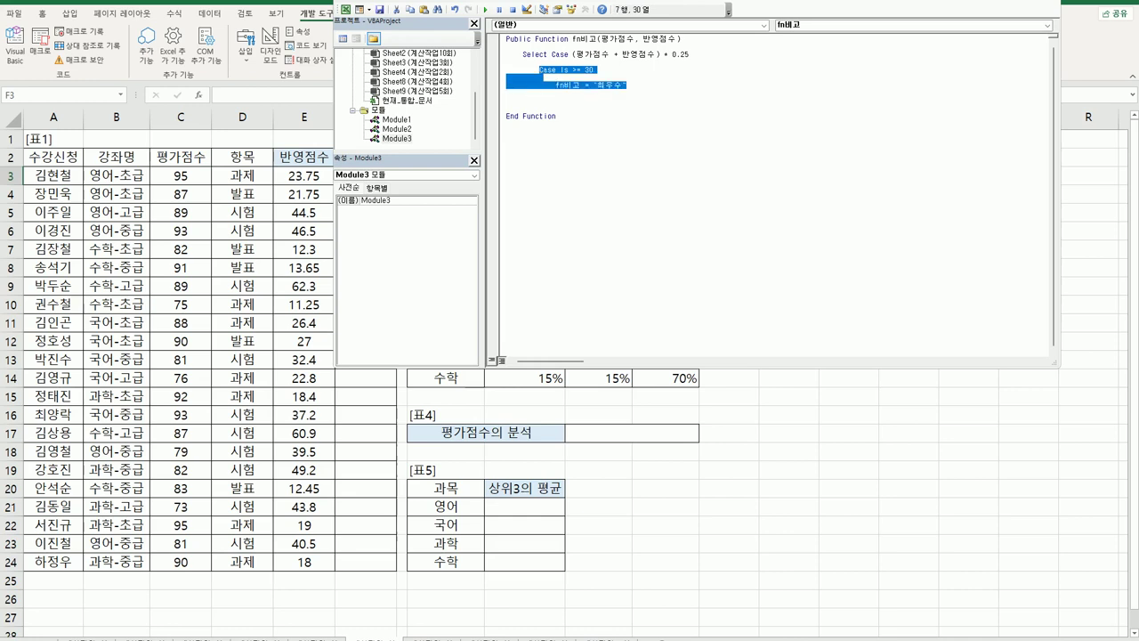
pyautogui.click(556, 92)
pyautogui.press('Return')
pyautogui.press('BackSpace')
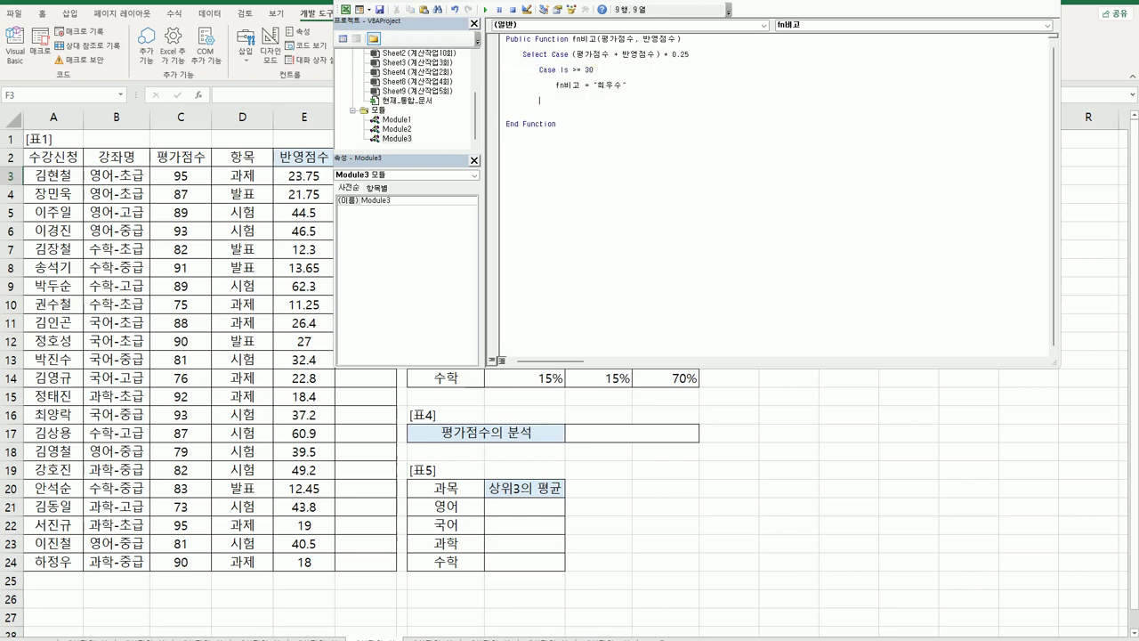
pyautogui.hotkey('ctrl', 'v')
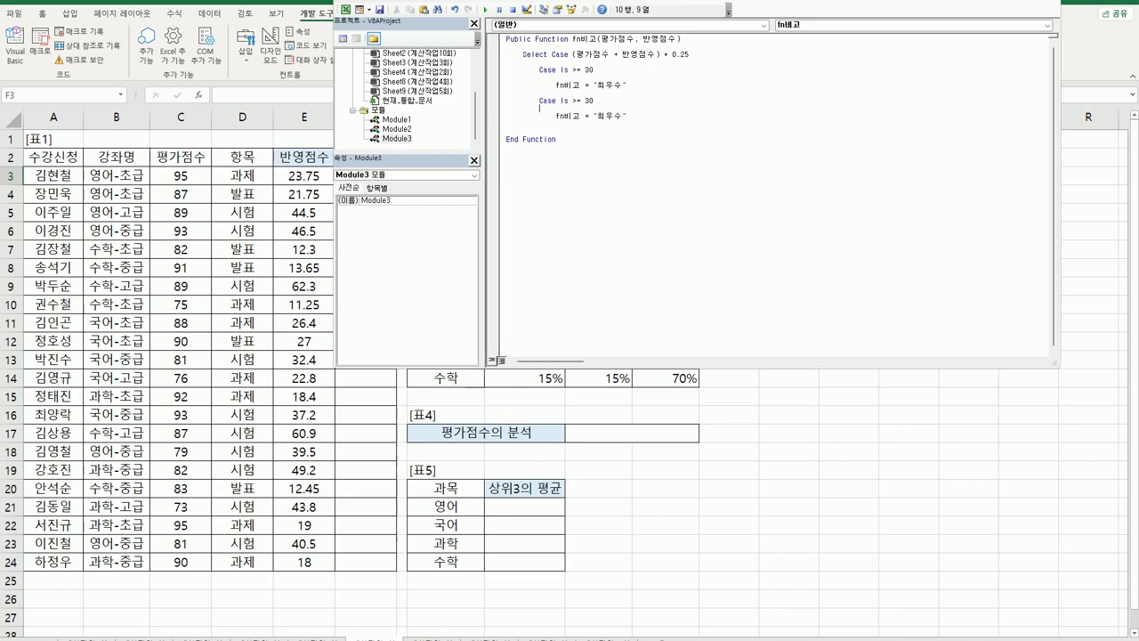
# - Change the duplicated branch's threshold to 25 and its result to "우수"
pyautogui.click(593, 100)
pyautogui.hotkey('shift', 'Right')
pyautogui.hotkey('shift', 'Right')
pyautogui.write('25')
pyautogui.press('Down')
pyautogui.press('Down')
pyautogui.press('Delete')
pyautogui.press('End')
# - Add a Case Else branch and copy the fn비고 = "우수" line beneath it
pyautogui.press('Return')
pyautogui.press('BackSpace')
pyautogui.write('ca')
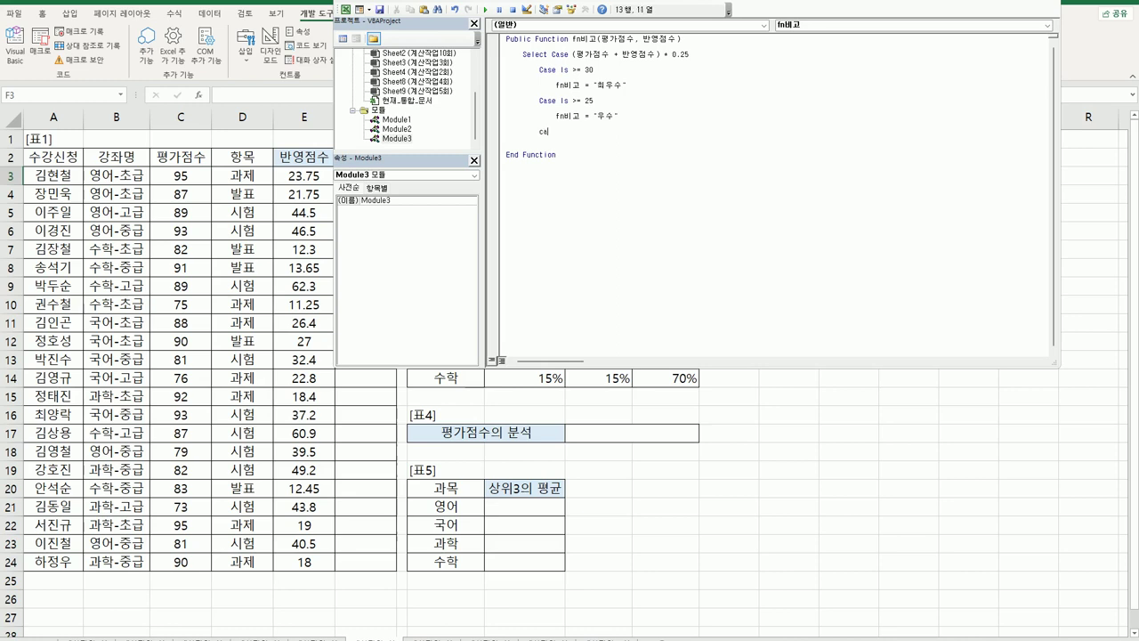
pyautogui.write('se else')
pyautogui.hotkey('shift', 'End')
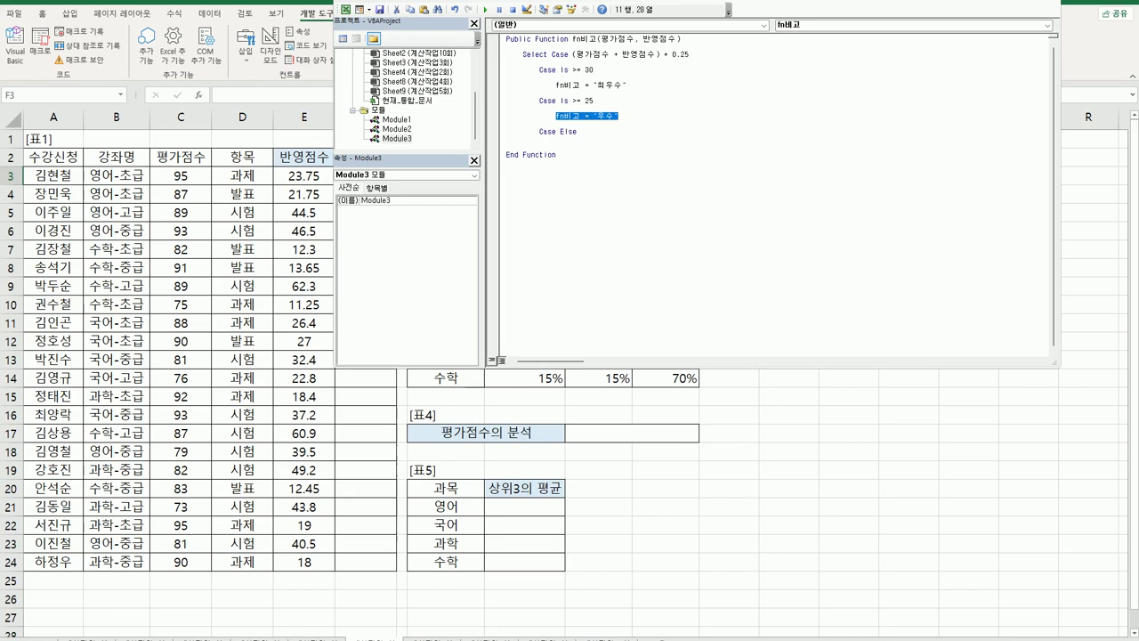
pyautogui.hotkey('ctrl', 'c')
pyautogui.press('Down')
pyautogui.press('Return')
pyautogui.hotkey('ctrl', 'v')
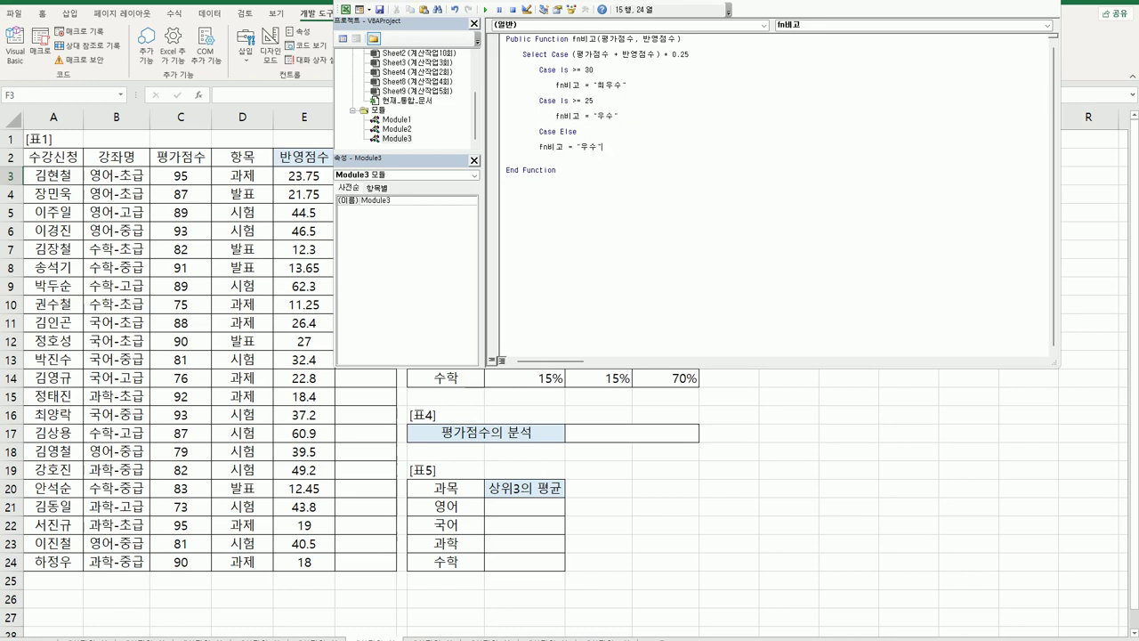
# - Indent the assignment under Case Else and reduce its result to an empty string
pyautogui.press('Home')
pyautogui.press('Tab')
pyautogui.press('End')
pyautogui.press('Left')
pyautogui.hotkey('shift', 'Left')
pyautogui.press('BackSpace')
pyautogui.press('BackSpace')
pyautogui.press('End')
# - Close the branch block with End Select and return to the worksheet
pyautogui.press('Return')
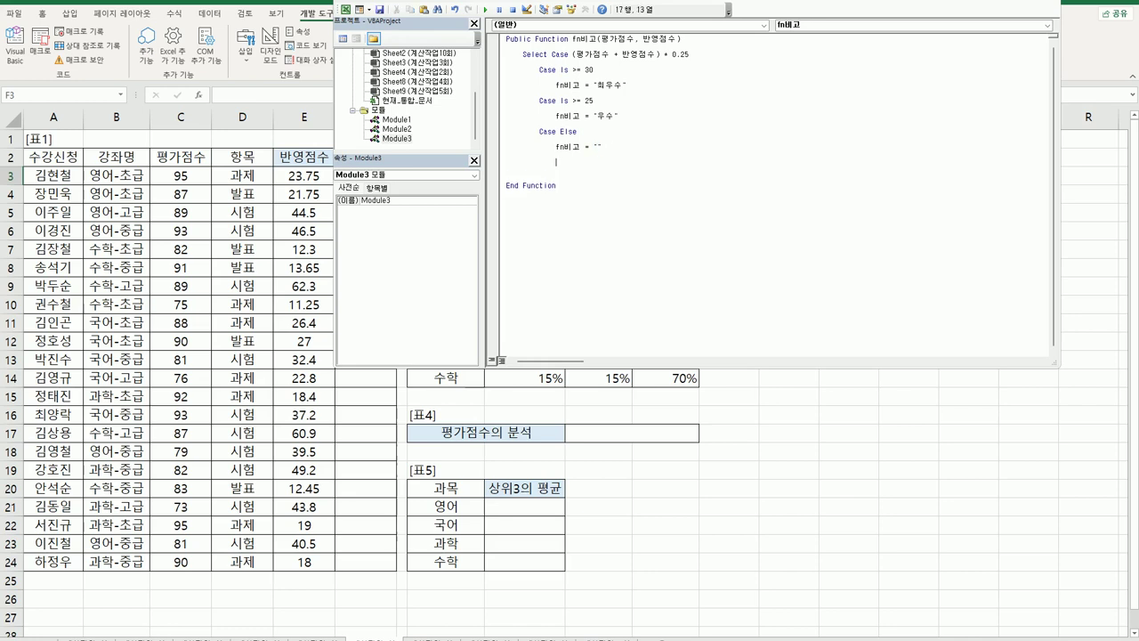
pyautogui.press('BackSpace')
pyautogui.press('BackSpace')
pyautogui.write('end select')
pyautogui.hotkey('alt', 'q')
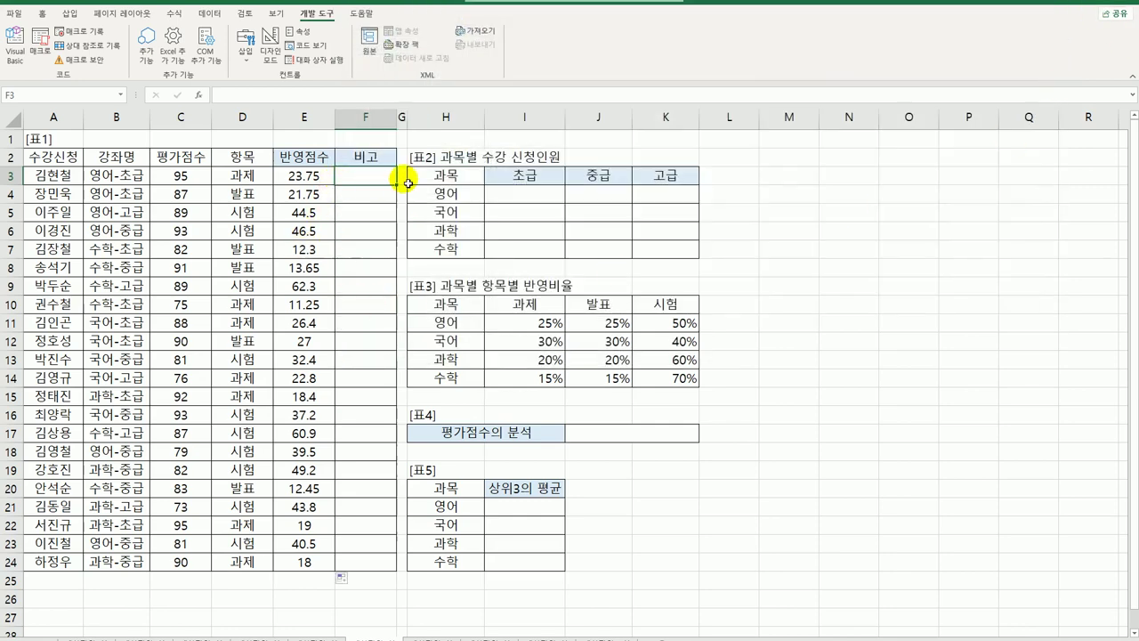
# - Insert the user-defined function fn비고 in F3 with arguments C3 and E3, and fill it down the 비고 column through F24
pyautogui.click(200, 94)
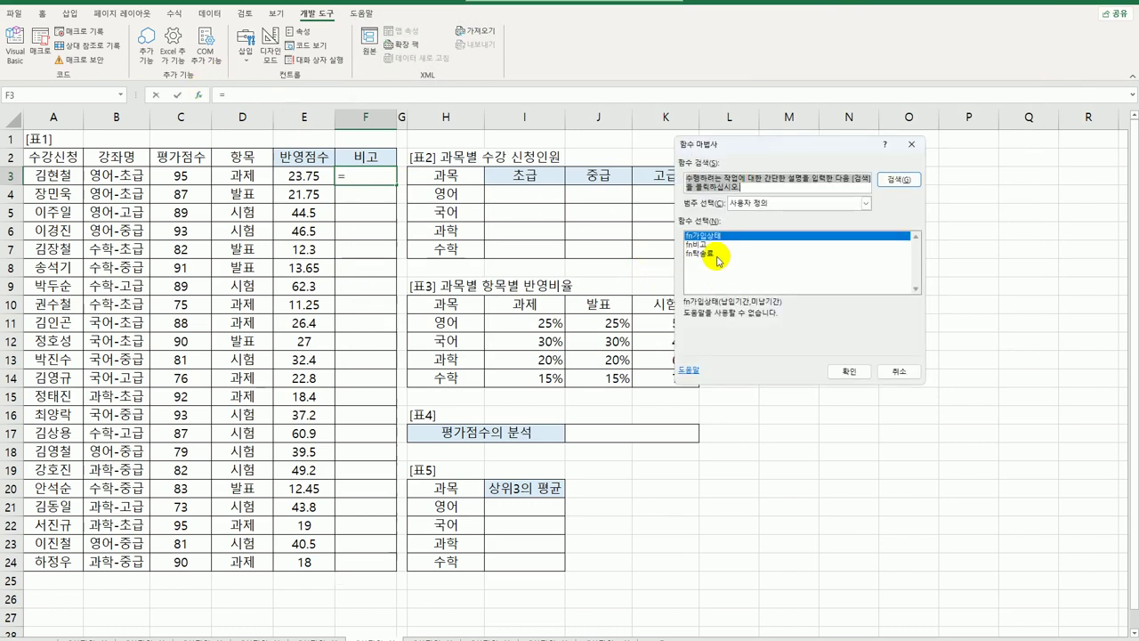
pyautogui.click(712, 243)
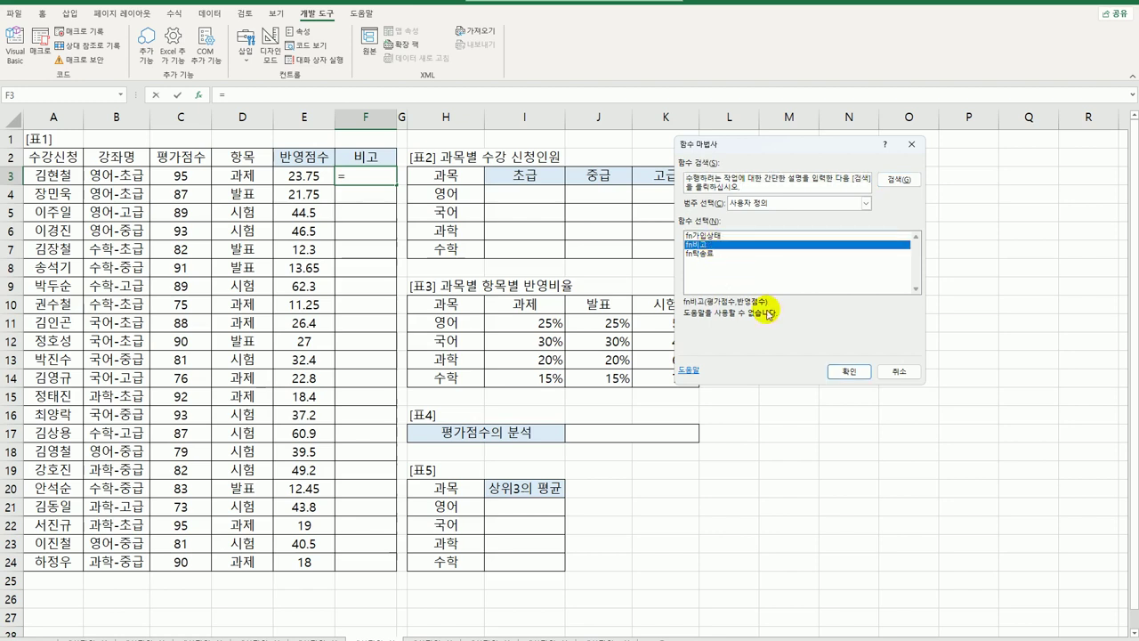
pyautogui.click(835, 371)
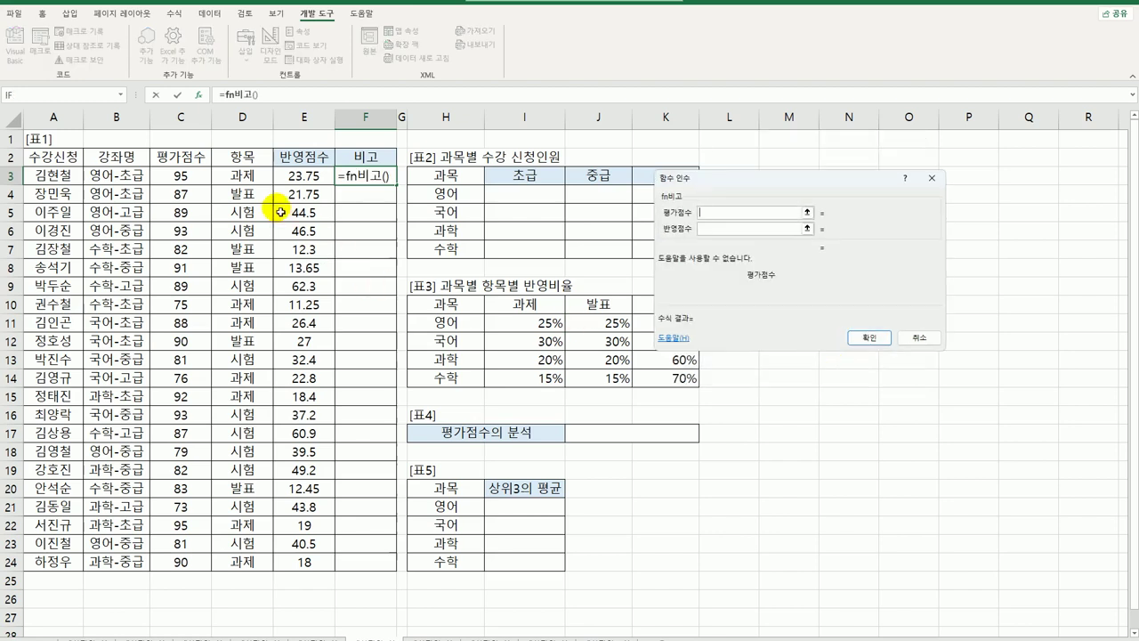
pyautogui.click(204, 183)
pyautogui.click(716, 228)
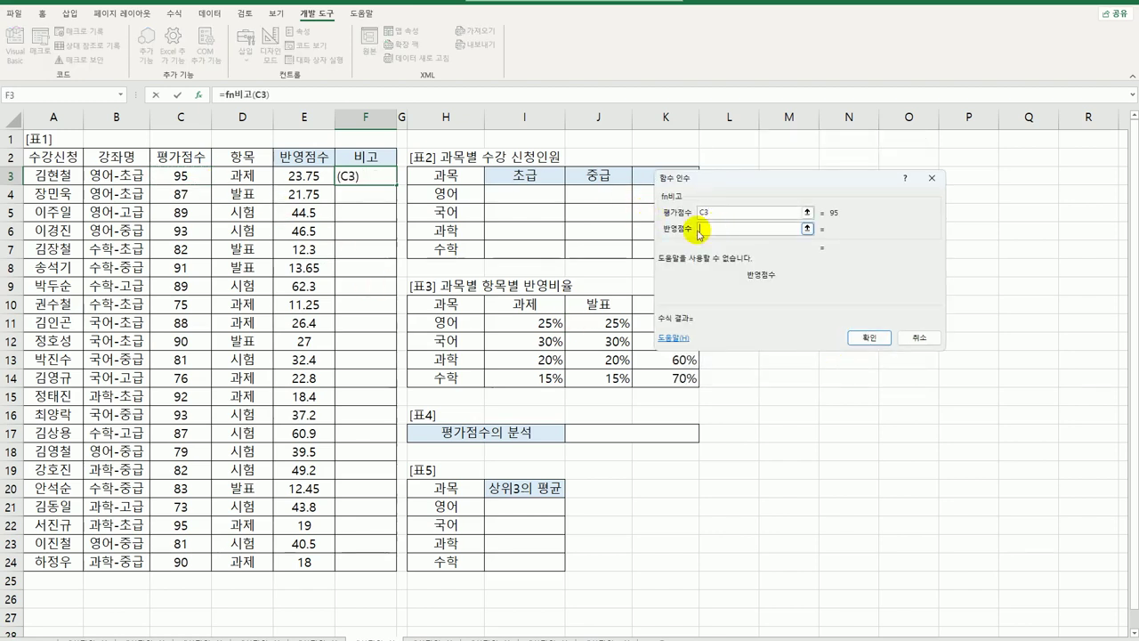
pyautogui.click(313, 178)
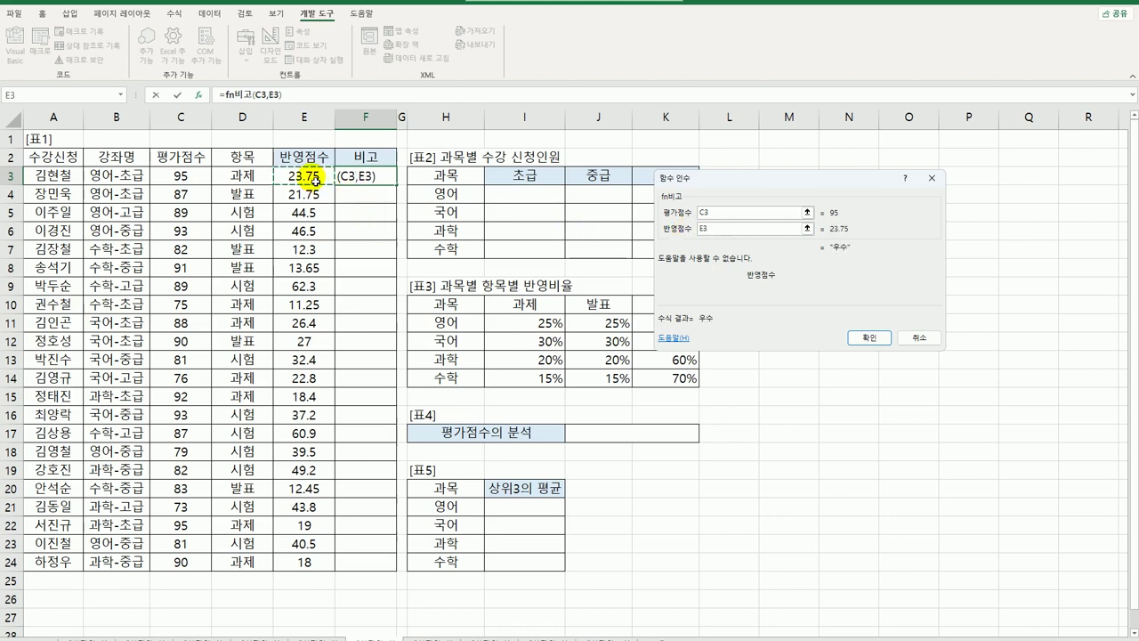
pyautogui.click(871, 339)
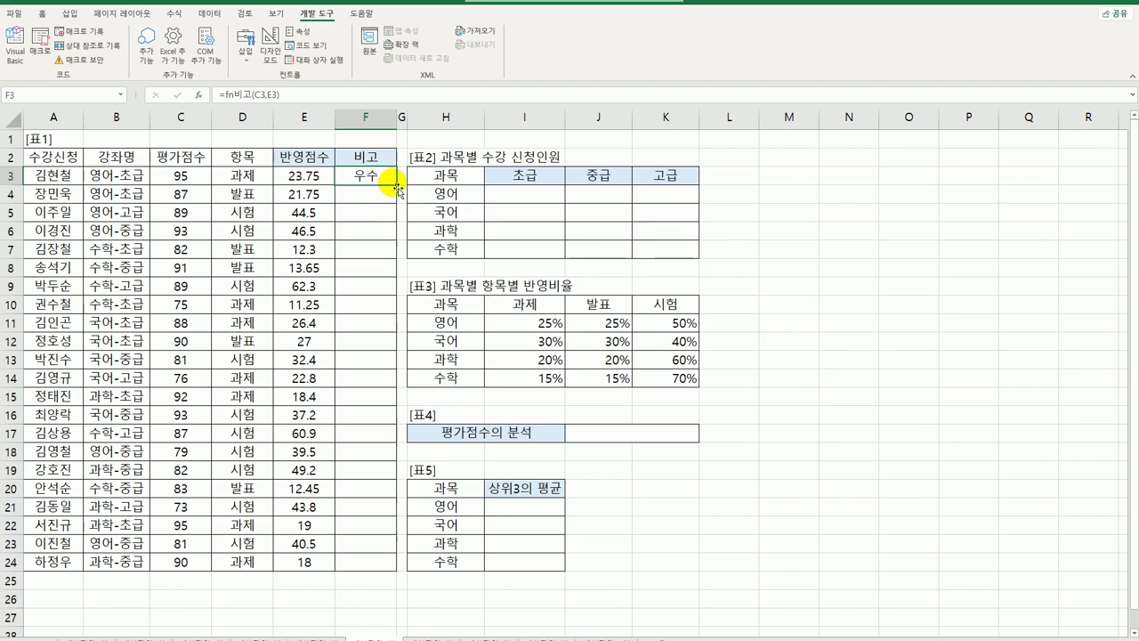
pyautogui.doubleClick(398, 187)
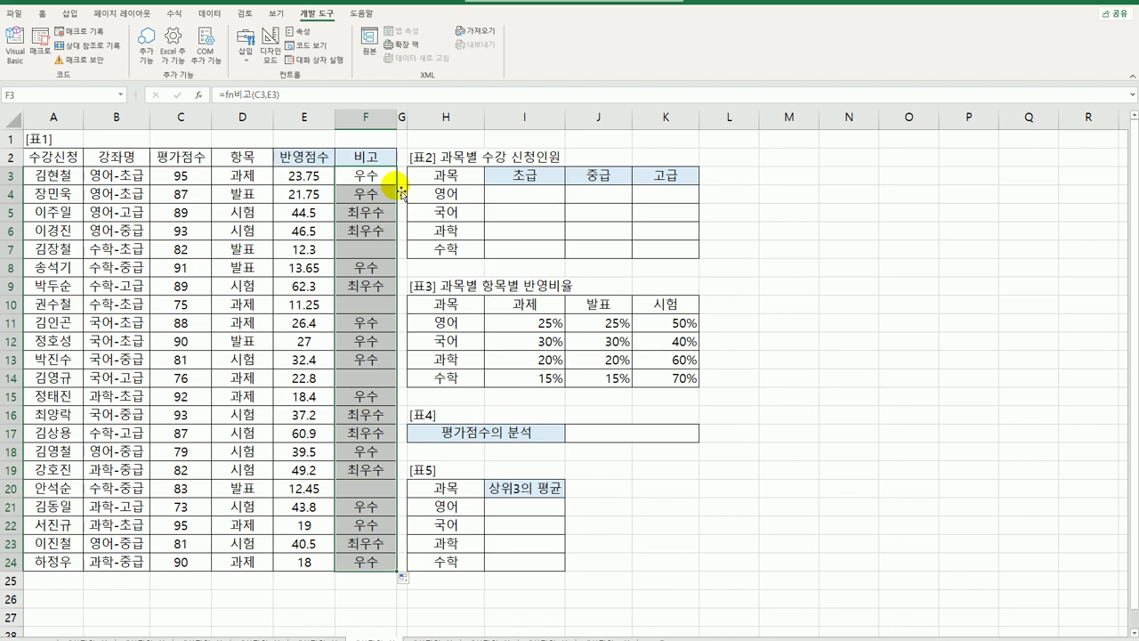
# - Start a COUNT formula in I4 with an opening parenthesis and FIND of $H4 within $B$3:$B$24
pyautogui.click(534, 196)
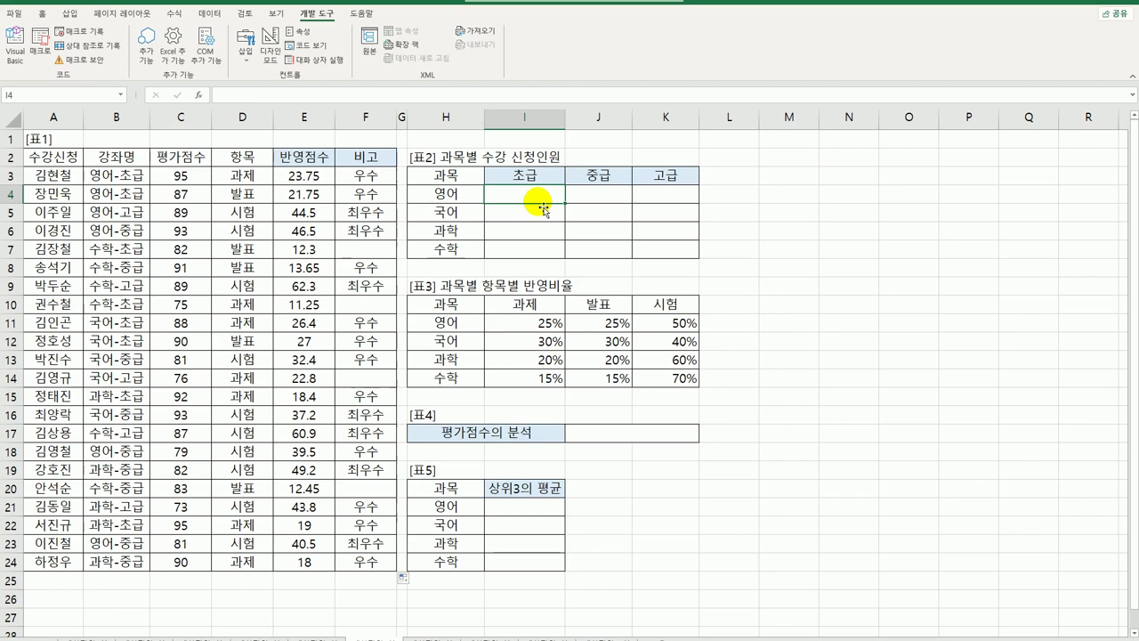
pyautogui.write('=count(')
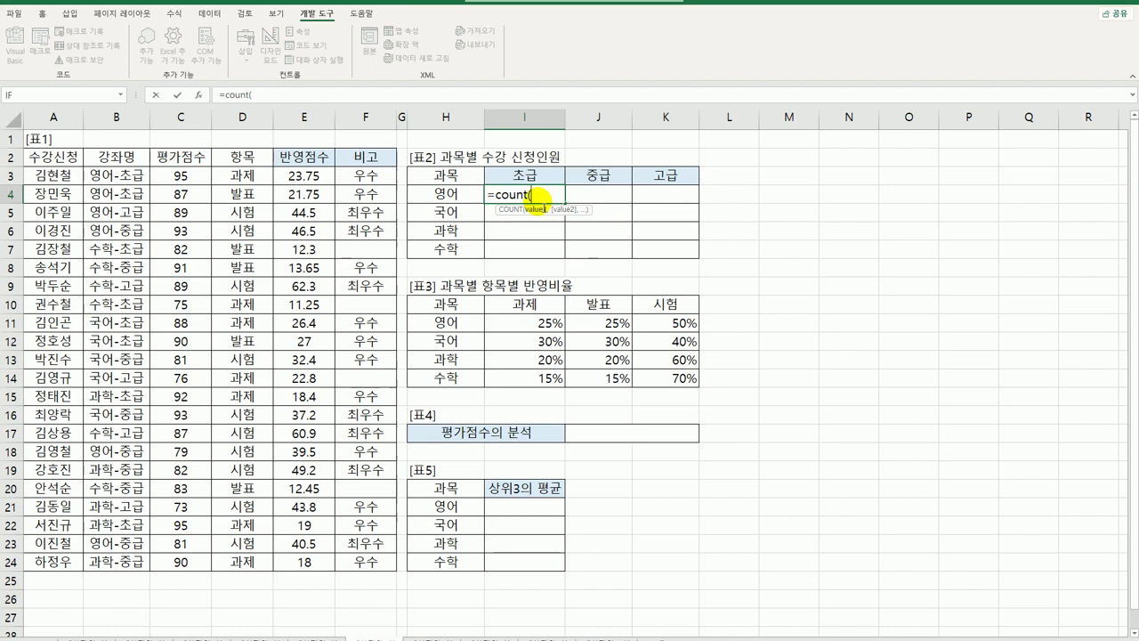
pyautogui.write('(FIND(')
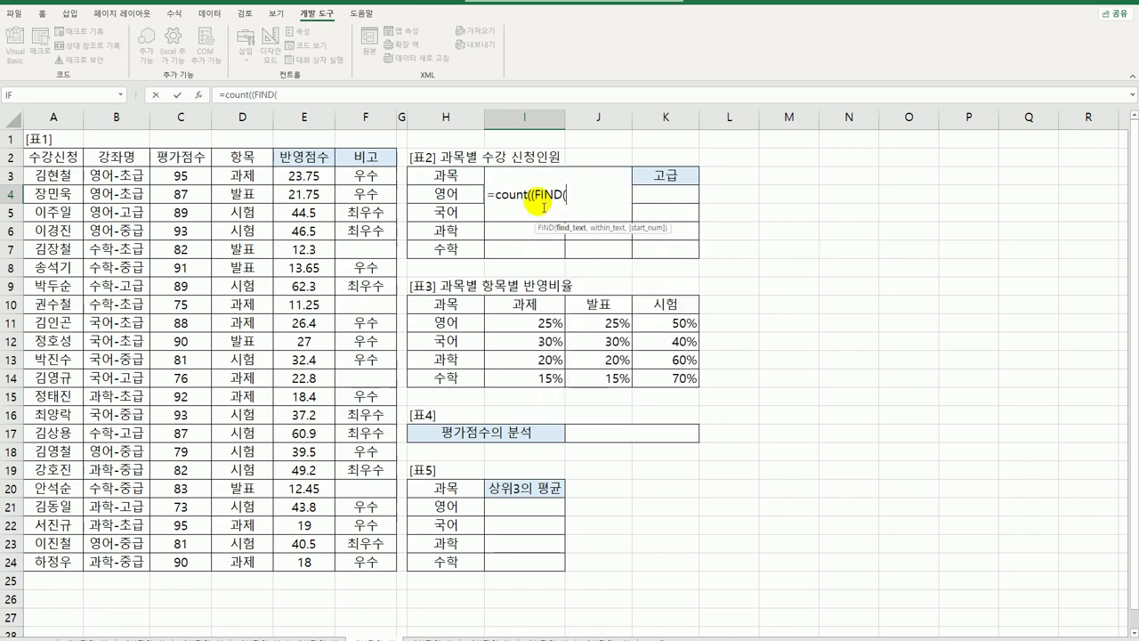
pyautogui.press('Left')
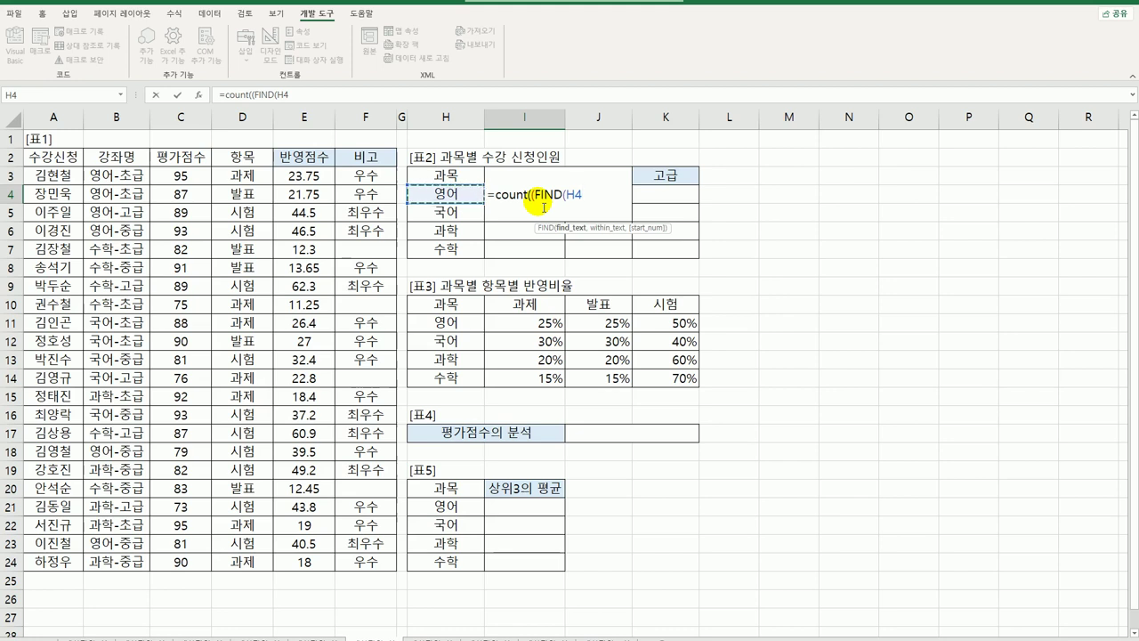
pyautogui.press('F4')
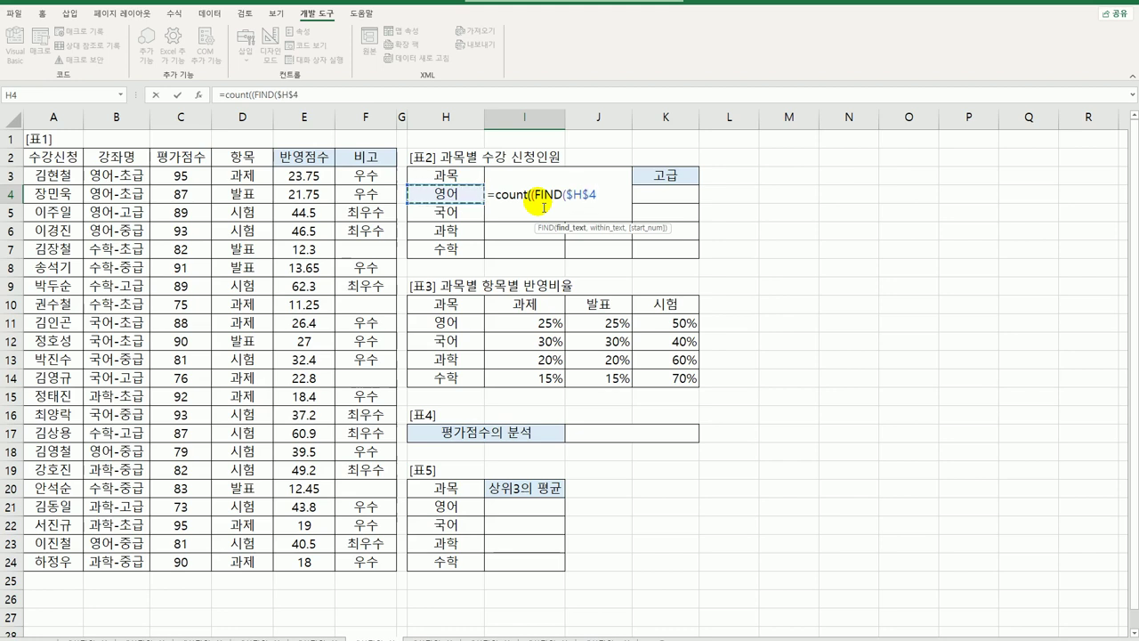
pyautogui.press('F4')
pyautogui.press('F4')
pyautogui.write(',')
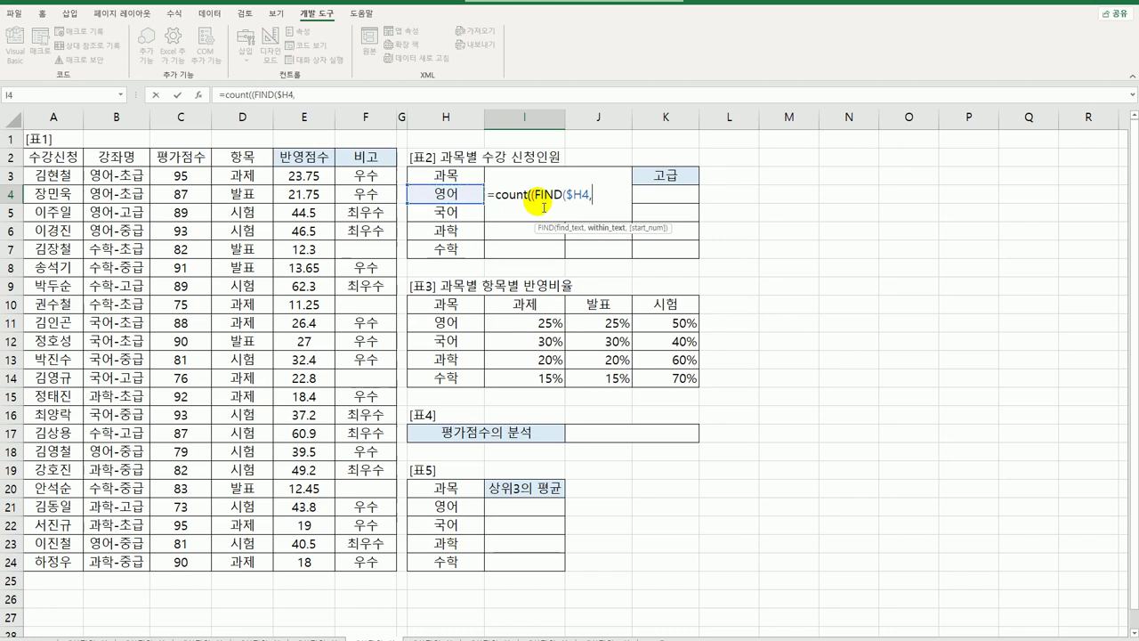
pyautogui.click(114, 178)
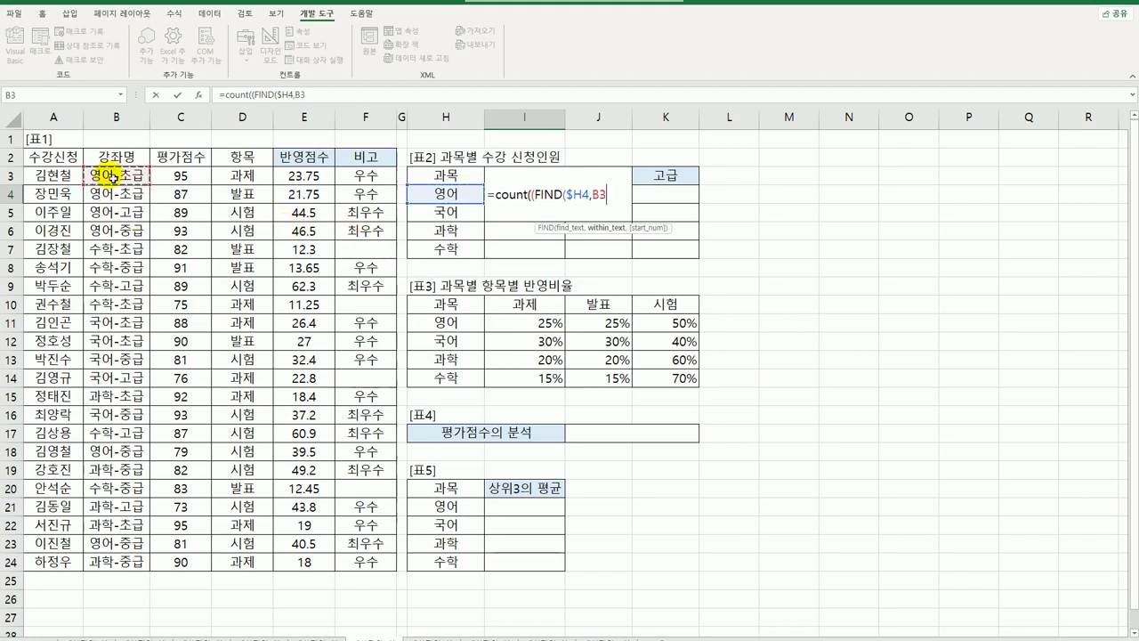
pyautogui.moveTo(114, 178); pyautogui.dragTo(107, 563)
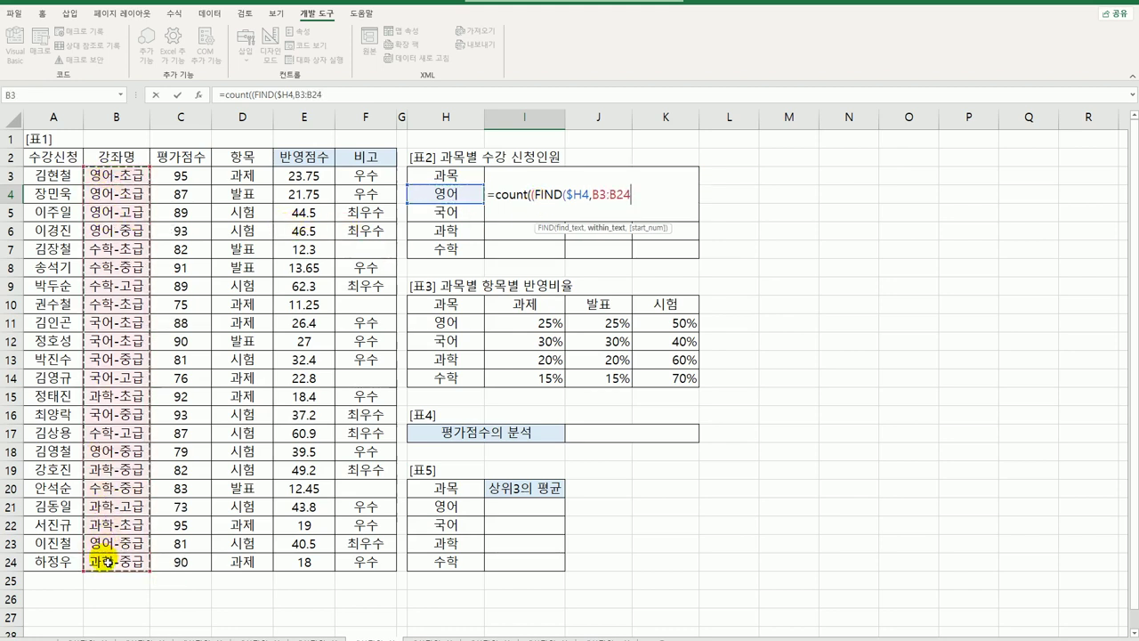
pyautogui.press('F4')
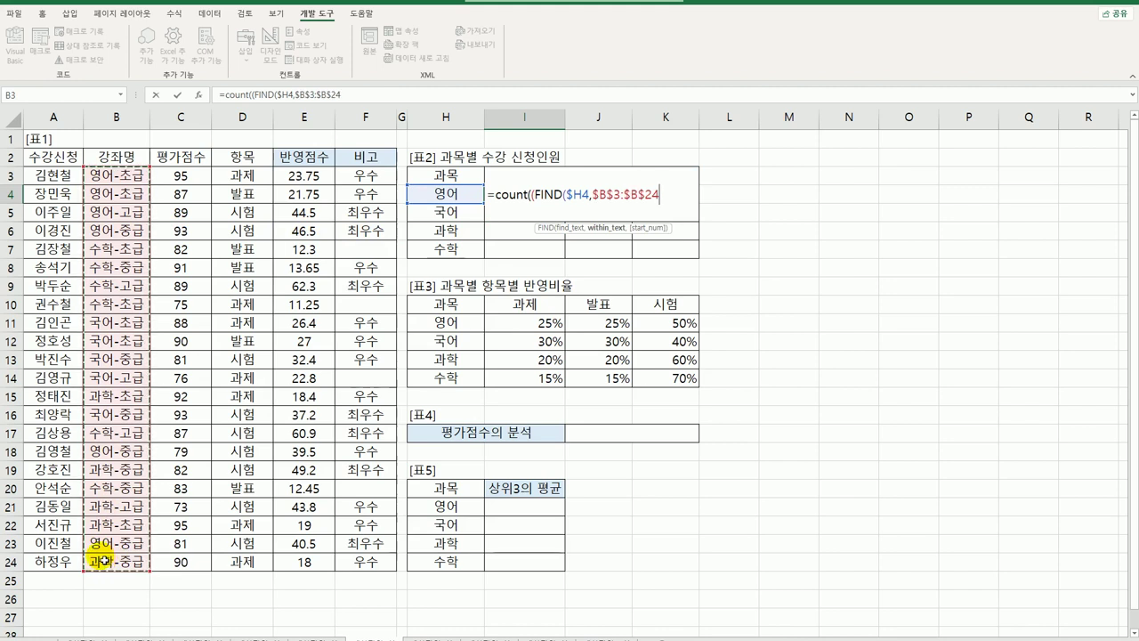
pyautogui.write(')')
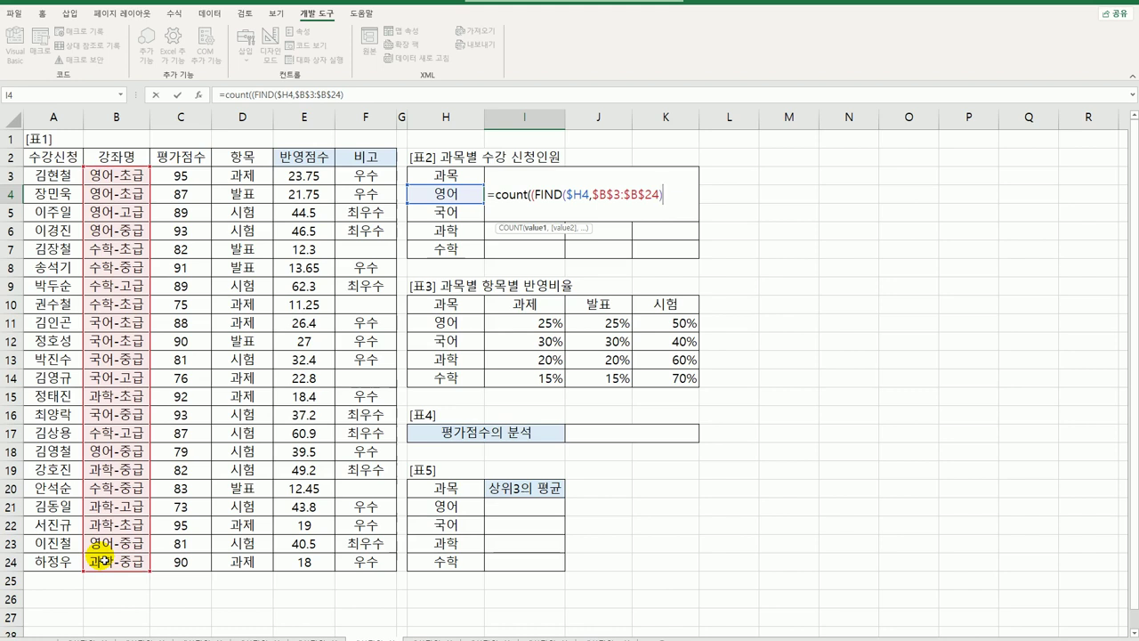
# - Multiply by a second FIND of I$3 within $B$3:$B$24 and accept the proposed correction to the formula
pyautogui.write('*(find')
pyautogui.press('Tab')
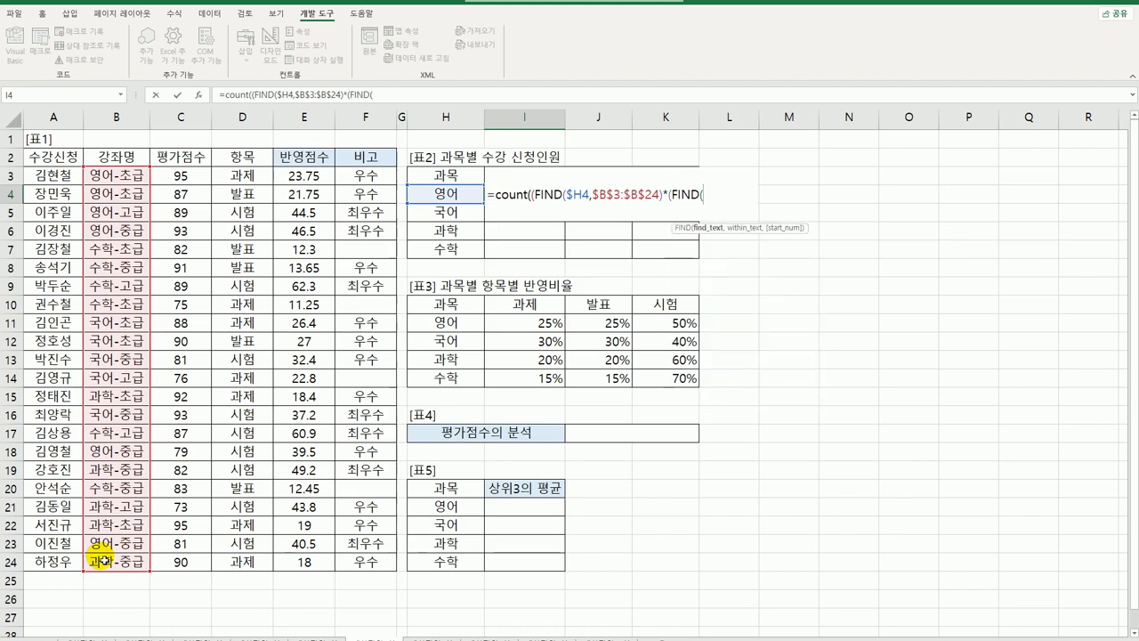
pyautogui.press('Up')
pyautogui.press('F4')
pyautogui.press('F4')
pyautogui.write(',')
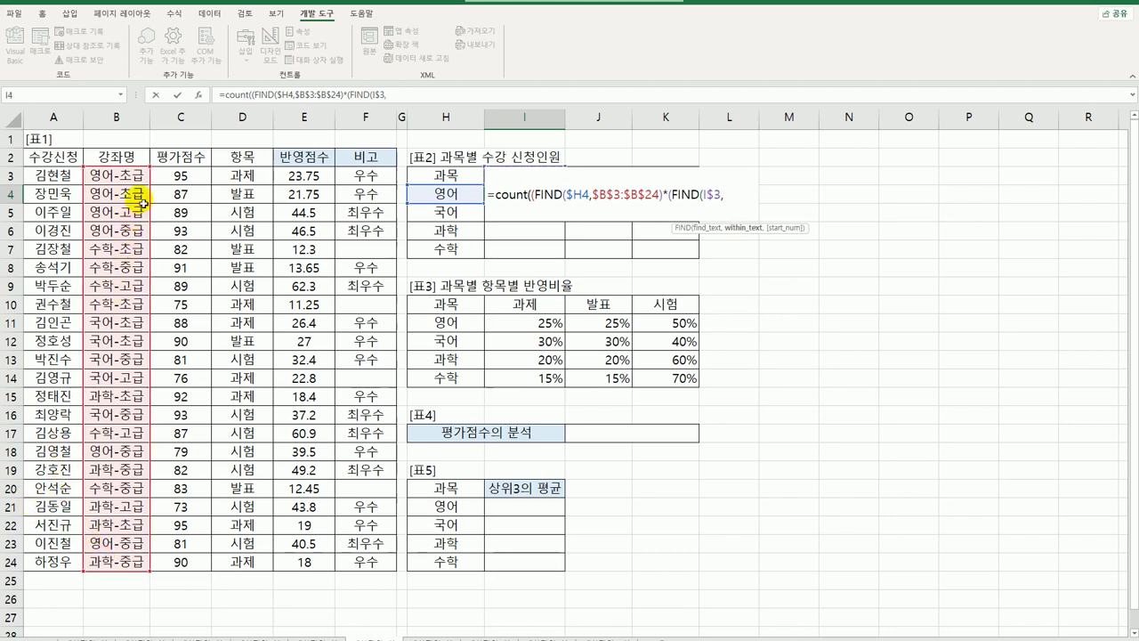
pyautogui.moveTo(122, 174); pyautogui.dragTo(98, 577)
pyautogui.press('F4')
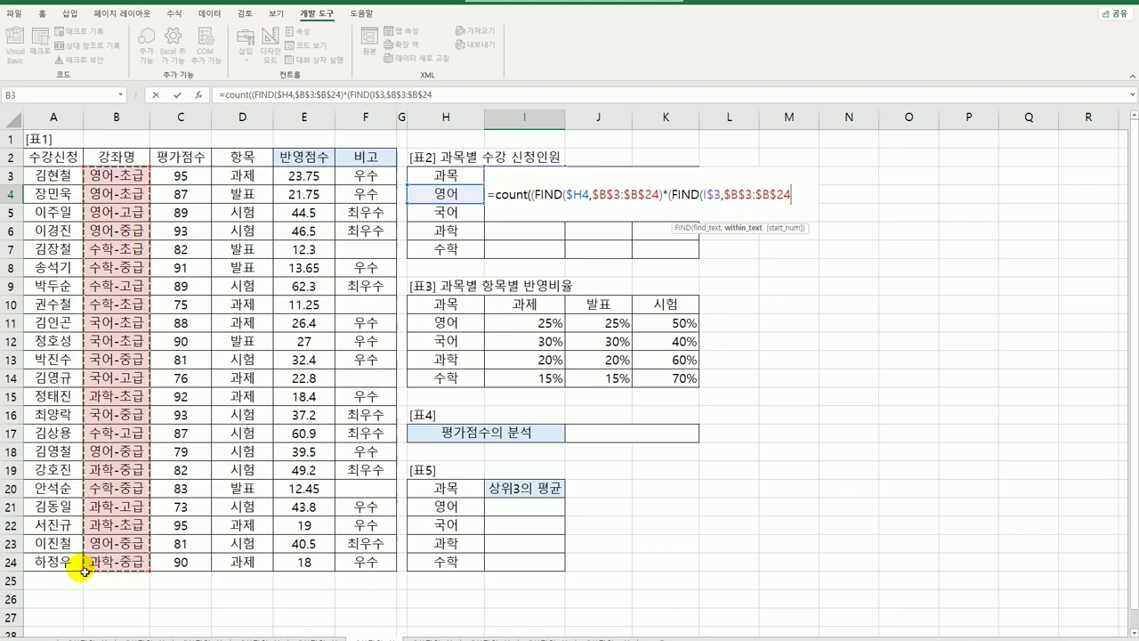
pyautogui.write('))')
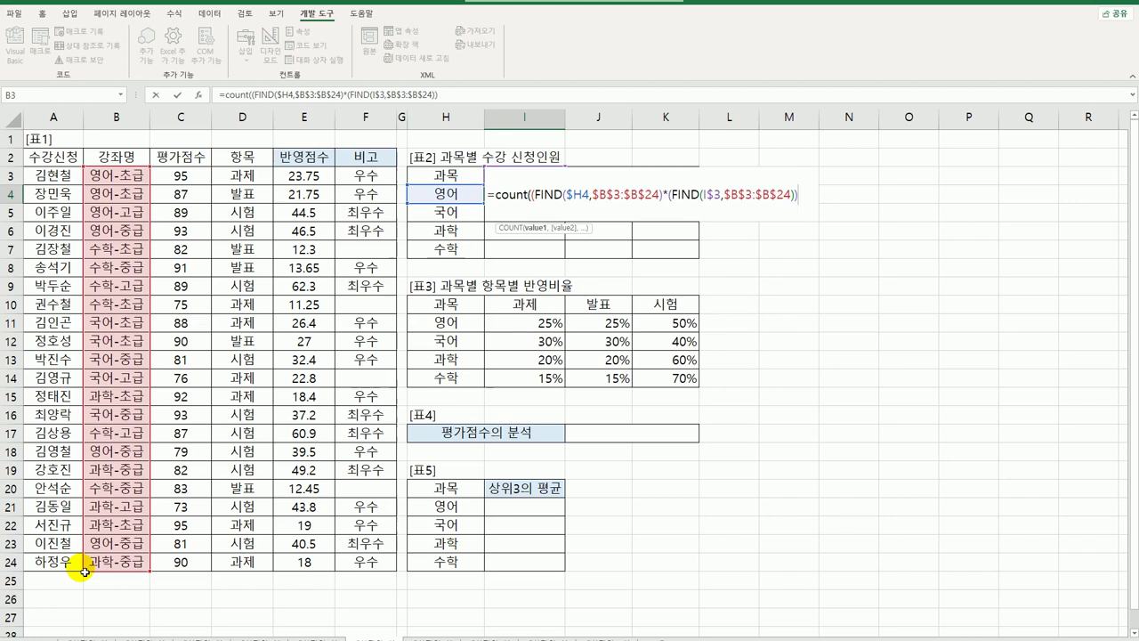
pyautogui.press('Return')
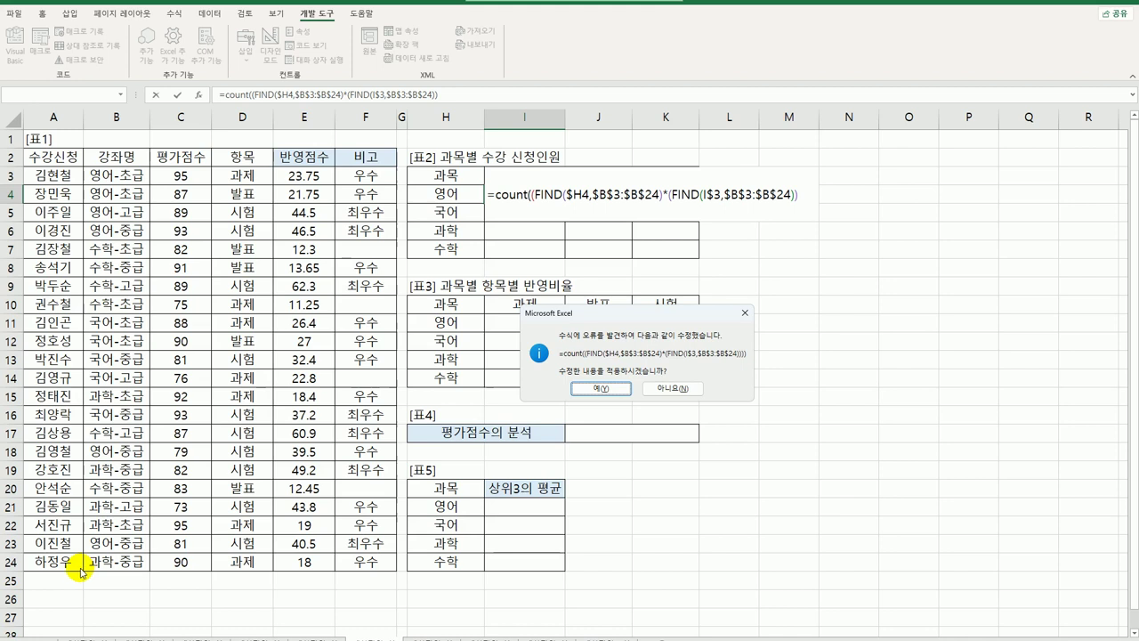
pyautogui.click(617, 389)
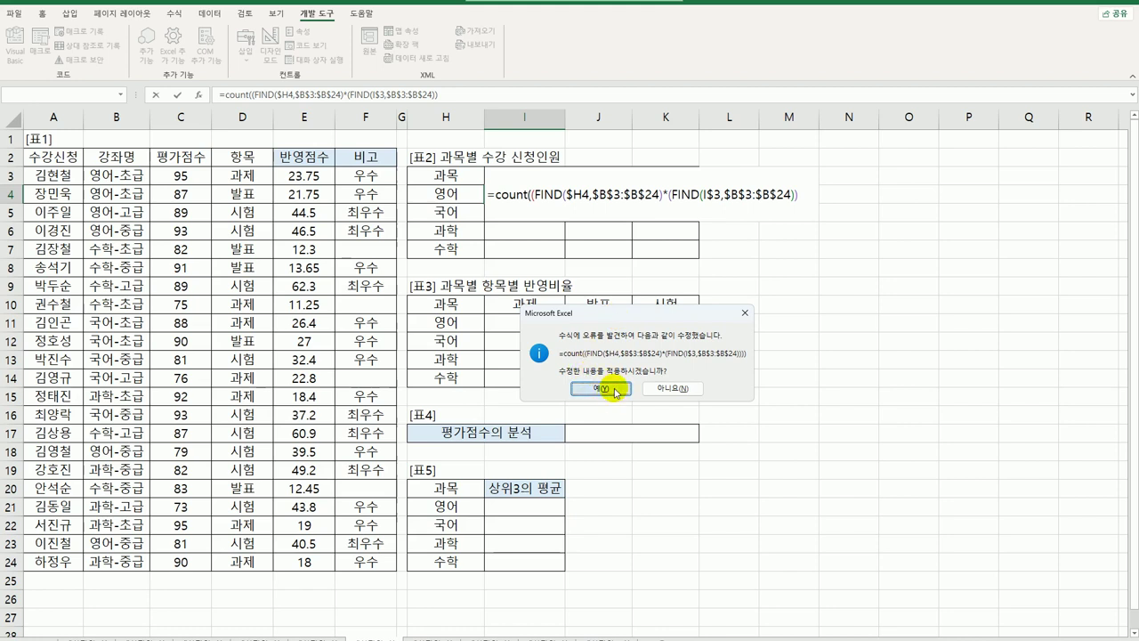
# - Remove the surplus parentheses around both FIND terms in I4 and fill it as an array formula across I4:K7
pyautogui.doubleClick(538, 194)
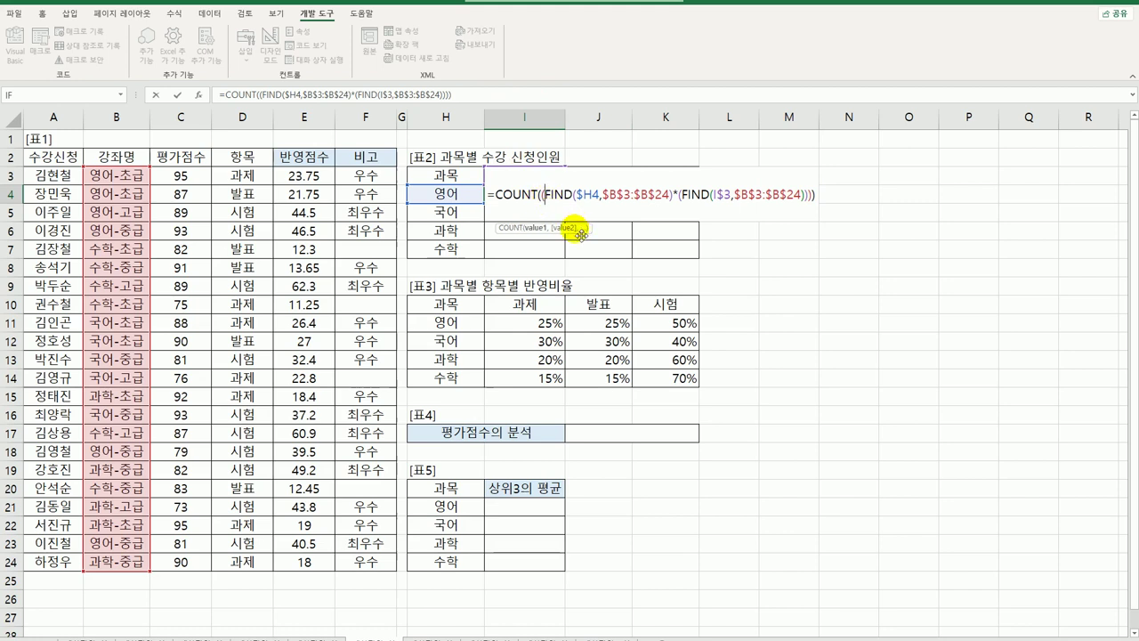
pyautogui.press('BackSpace')
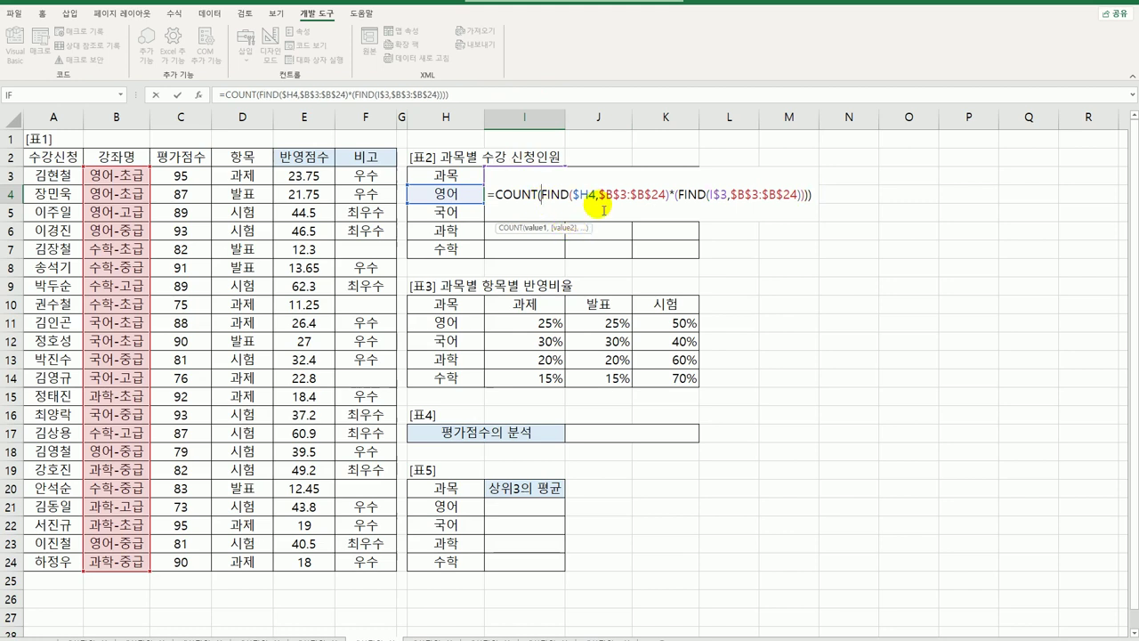
pyautogui.click(679, 198)
pyautogui.press('BackSpace')
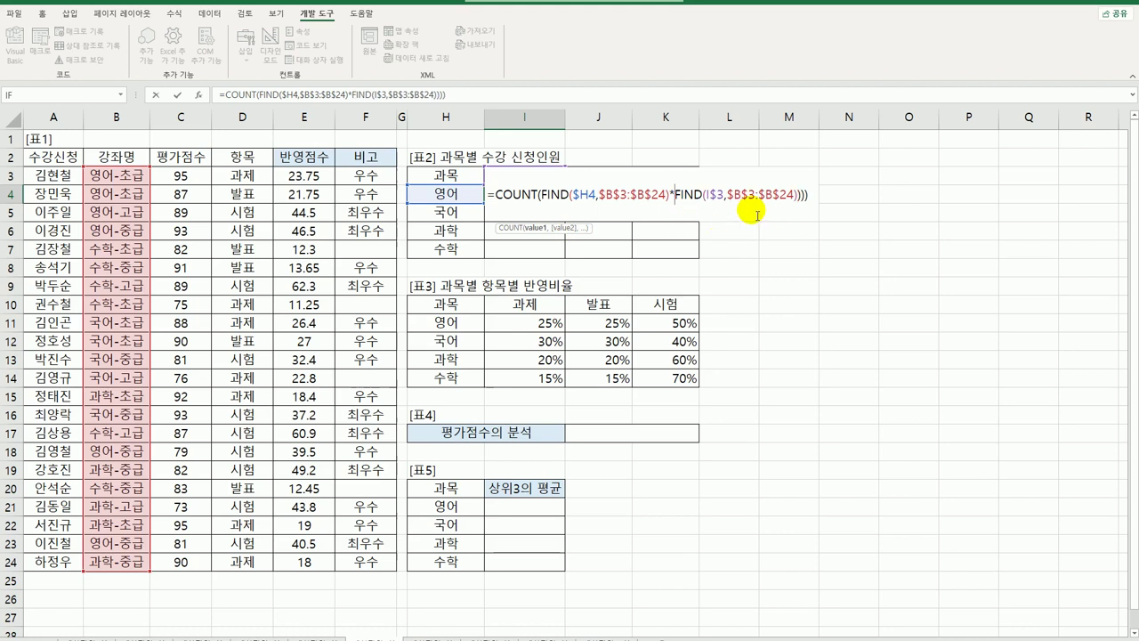
pyautogui.click(807, 200)
pyautogui.press('BackSpace')
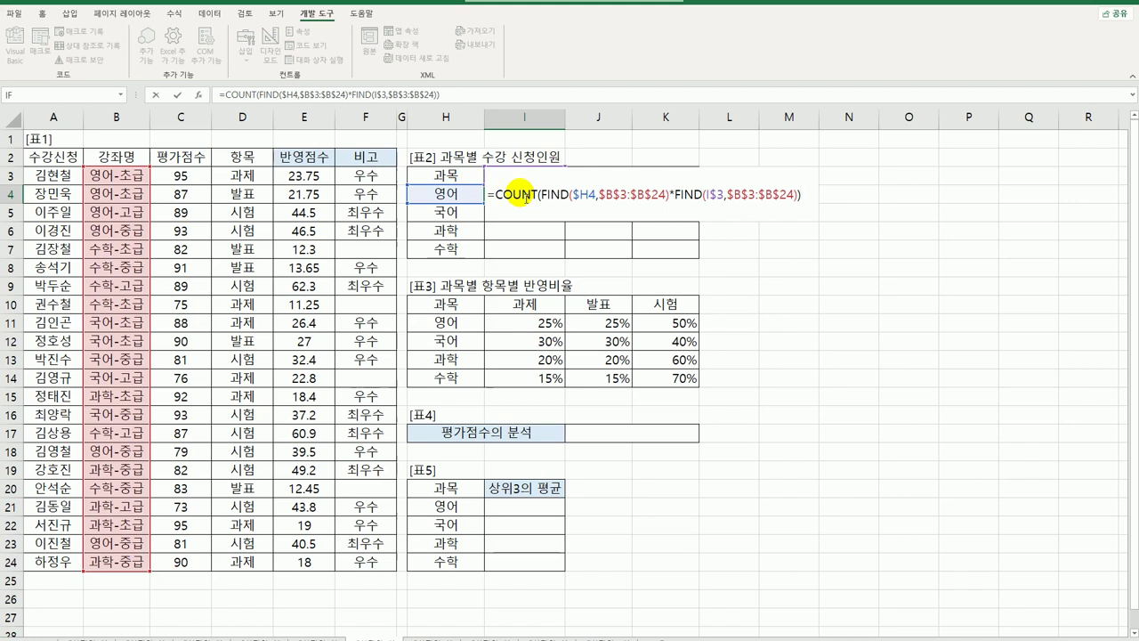
pyautogui.hotkey('ctrl', 'shift', 'Return')
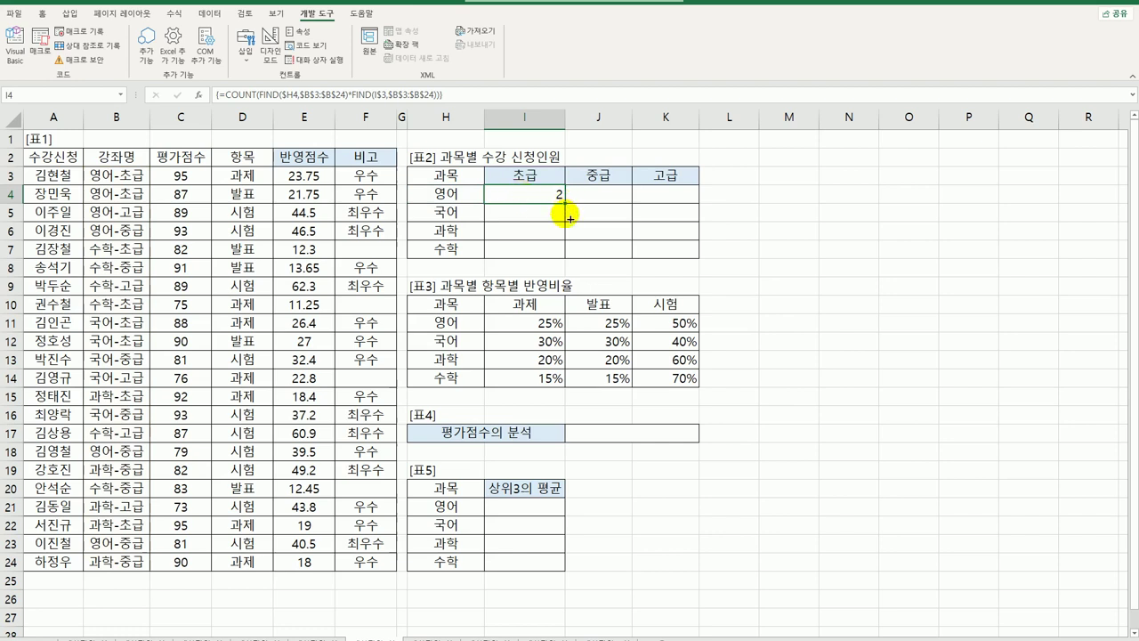
pyautogui.moveTo(570, 218); pyautogui.dragTo(694, 247)
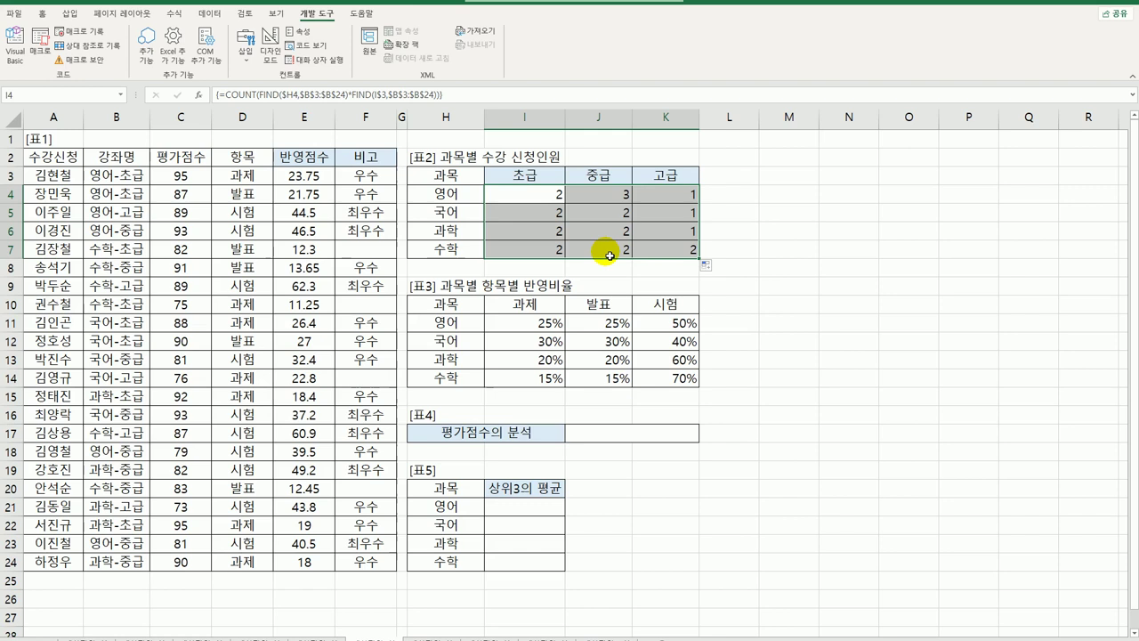
pyautogui.click(448, 193)
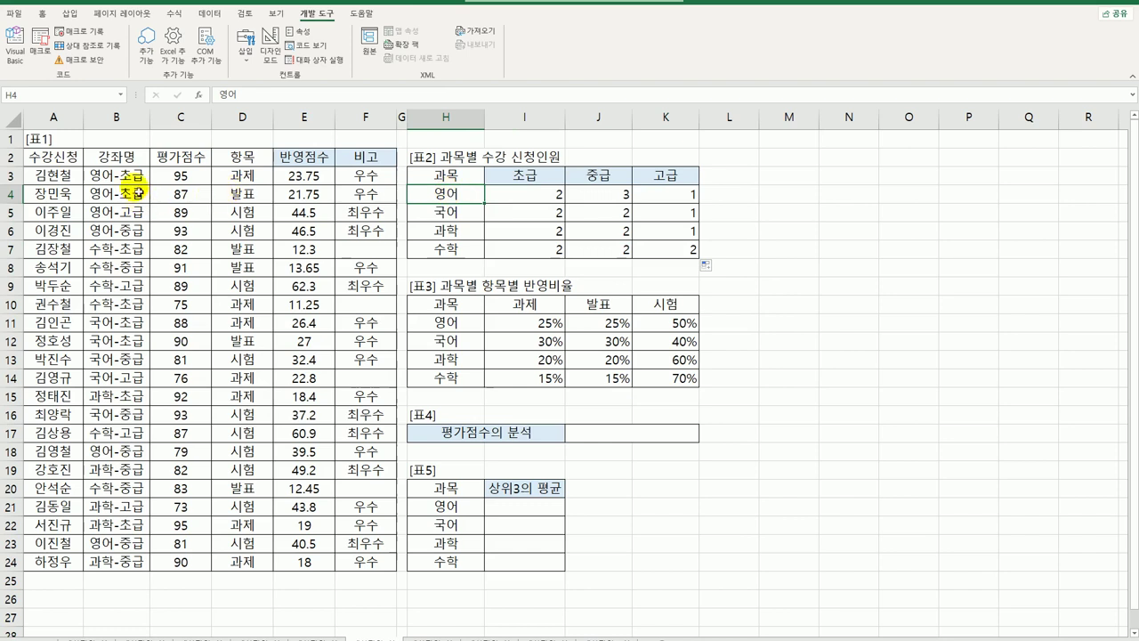
pyautogui.moveTo(134, 175); pyautogui.dragTo(115, 562)
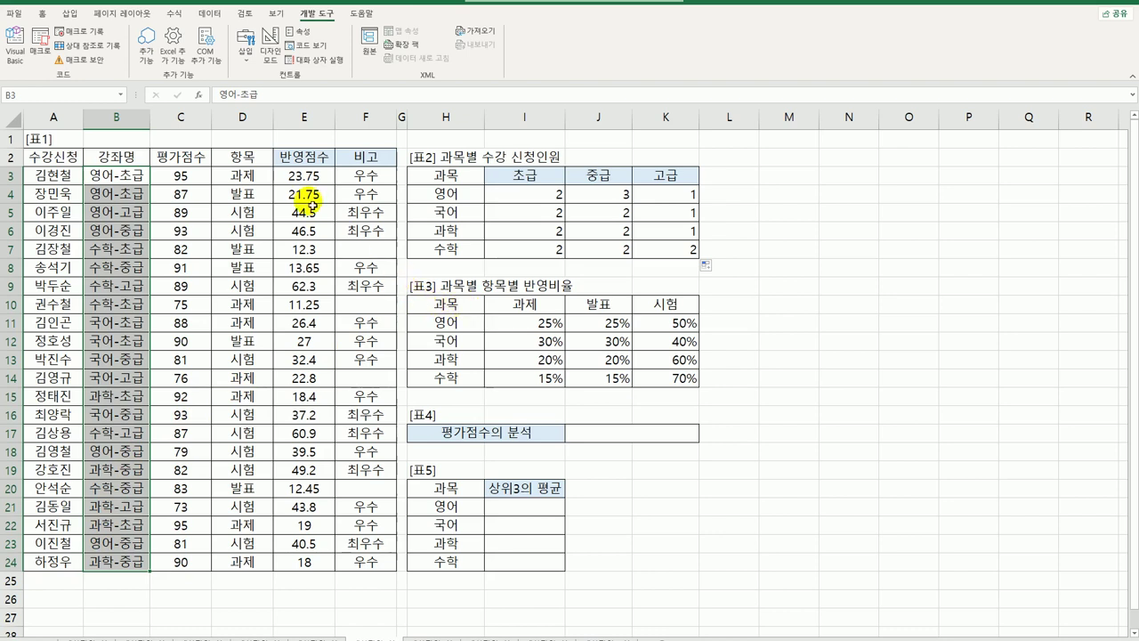
pyautogui.click(197, 178)
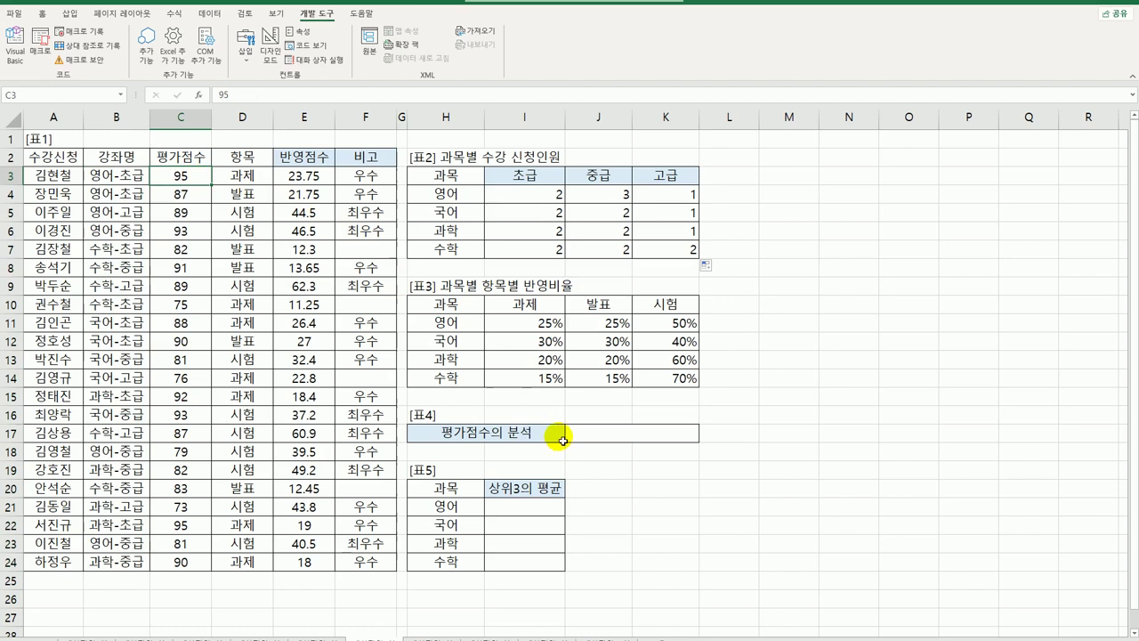
# - Start a formula in J17 of [표4] that joins the text "평균(" to the TRUNC function with &
pyautogui.click(602, 441)
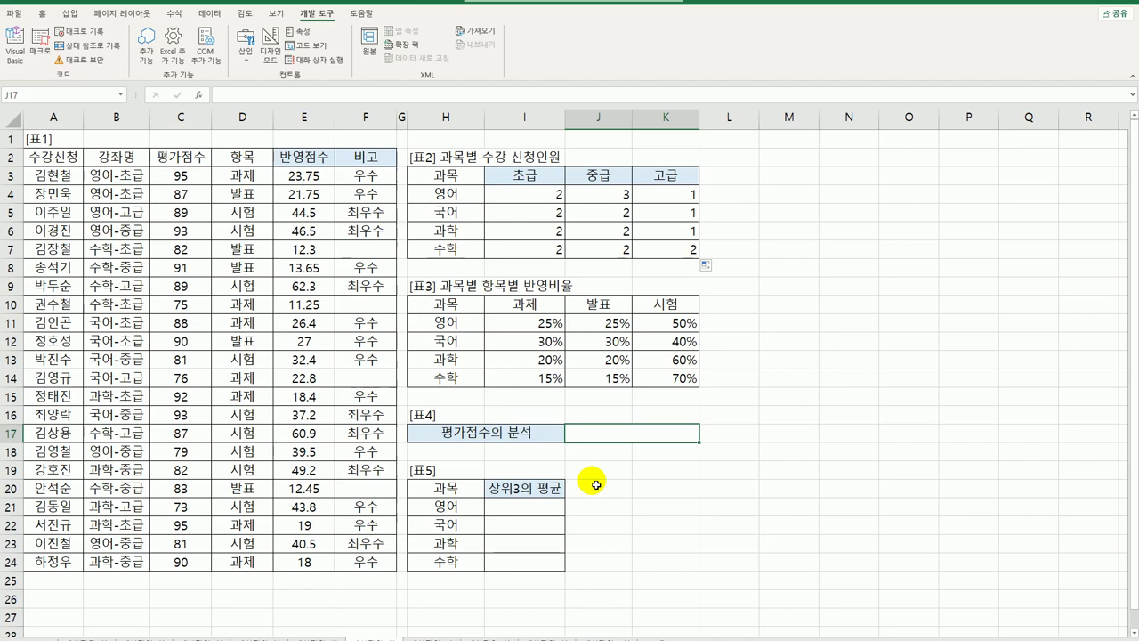
pyautogui.write('=')
pyautogui.write('"ㅁ')
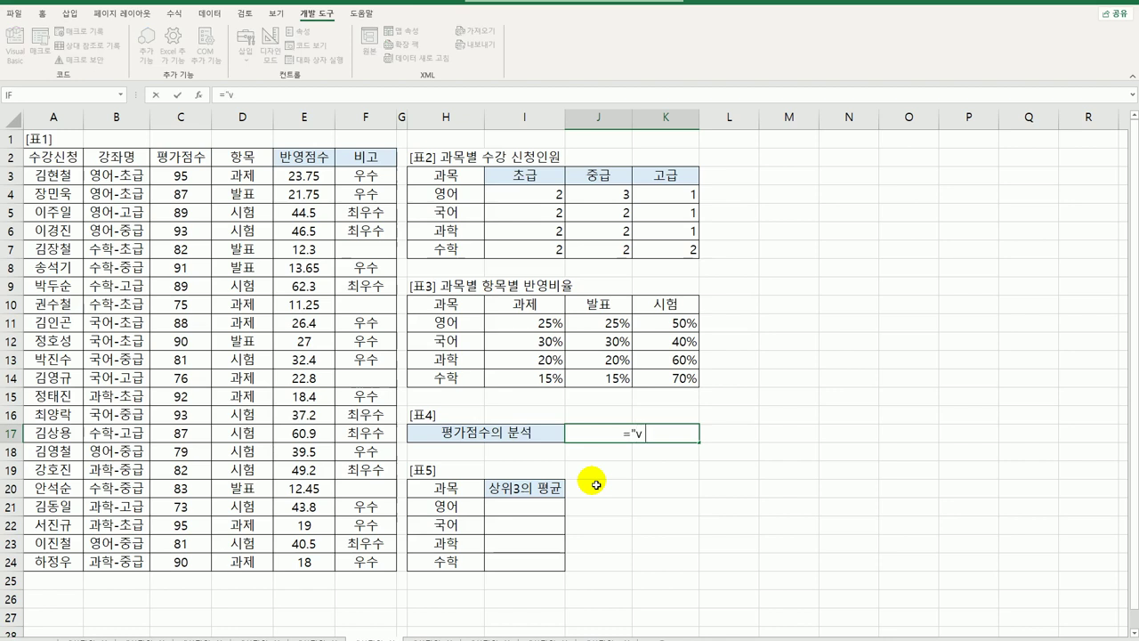
pyautogui.press('BackSpace')
pyautogui.write('평균("&ㅅ')
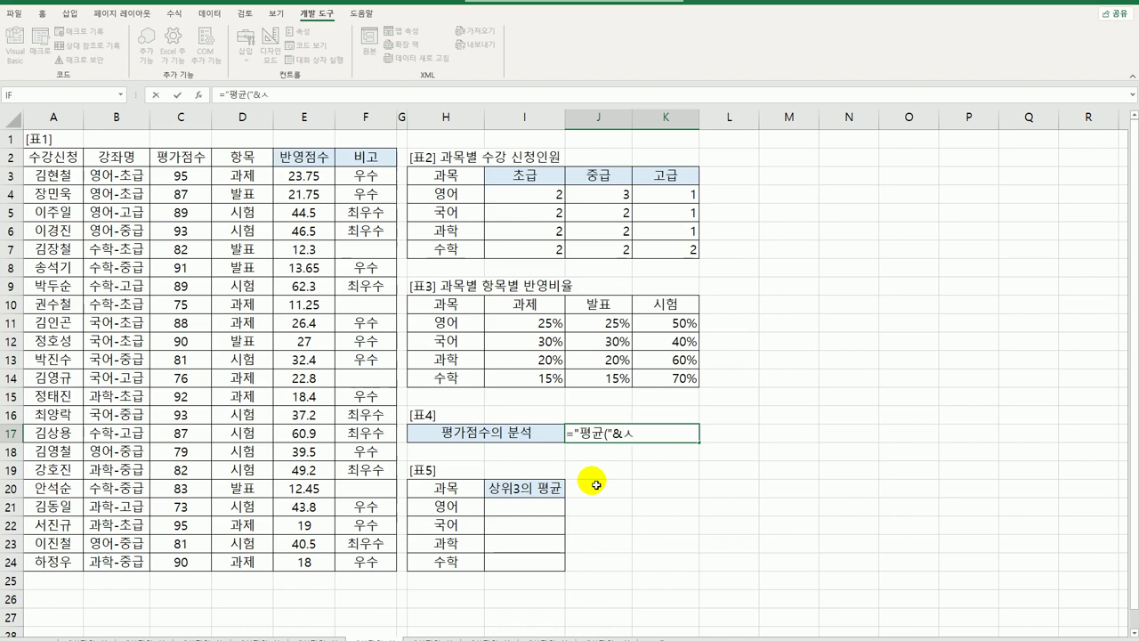
pyautogui.press('BackSpace')
pyautogui.write('tr')
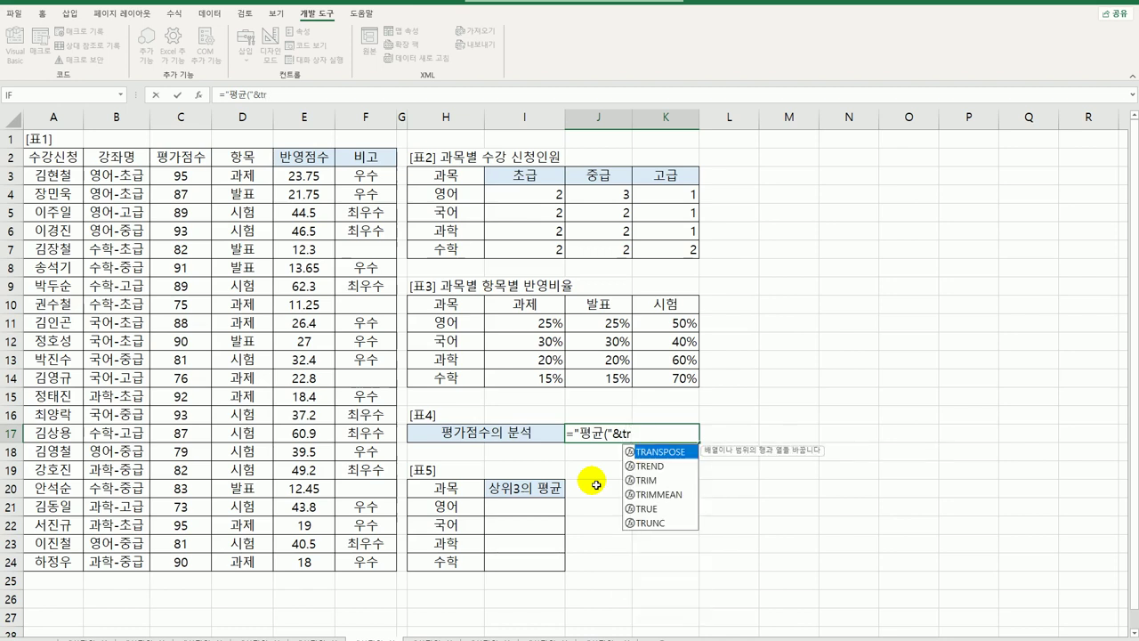
pyautogui.press('Down')
pyautogui.press('Down')
pyautogui.press('Down')
pyautogui.press('Down')
pyautogui.press('Down')
pyautogui.press('Tab')
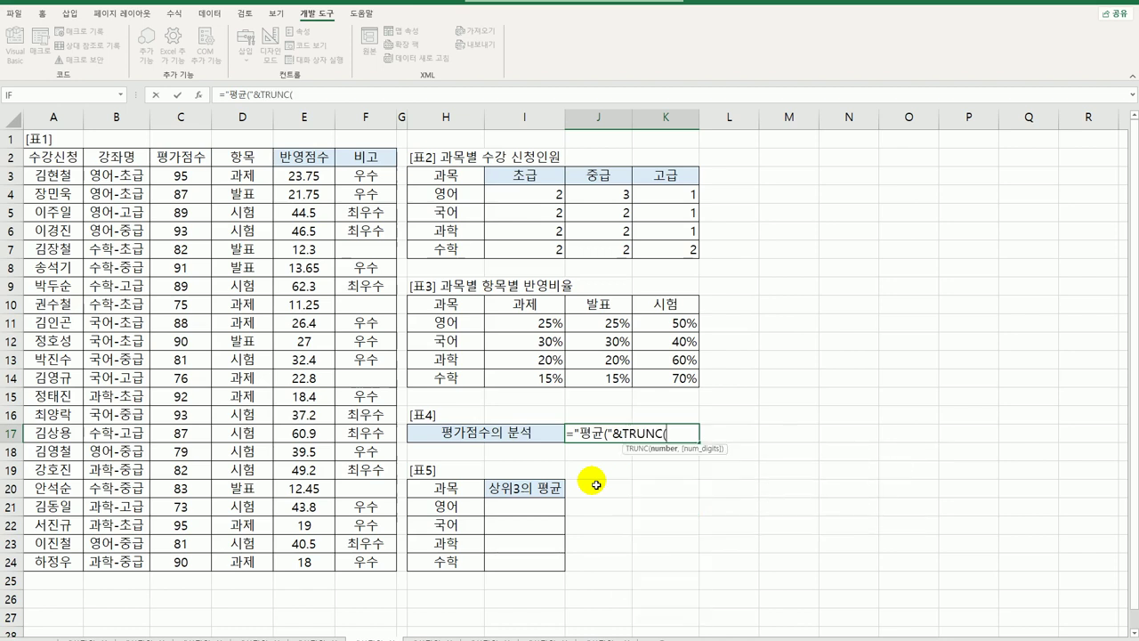
# - Nest AVERAGE of C3:C24 inside TRUNC and close both functions
pyautogui.write('ave')
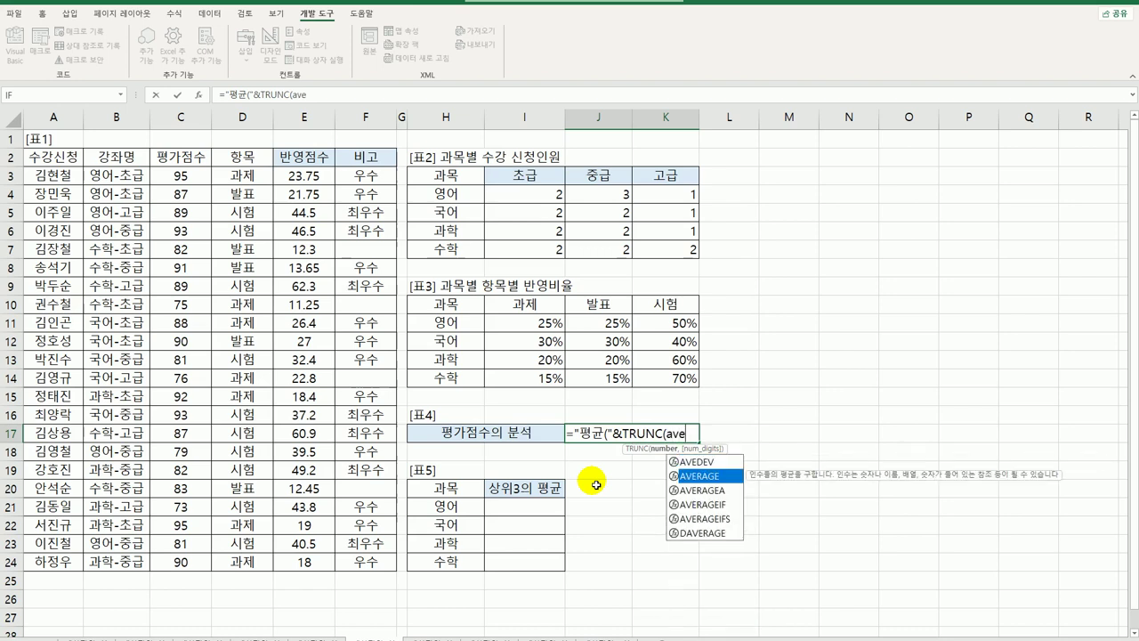
pyautogui.press('Tab')
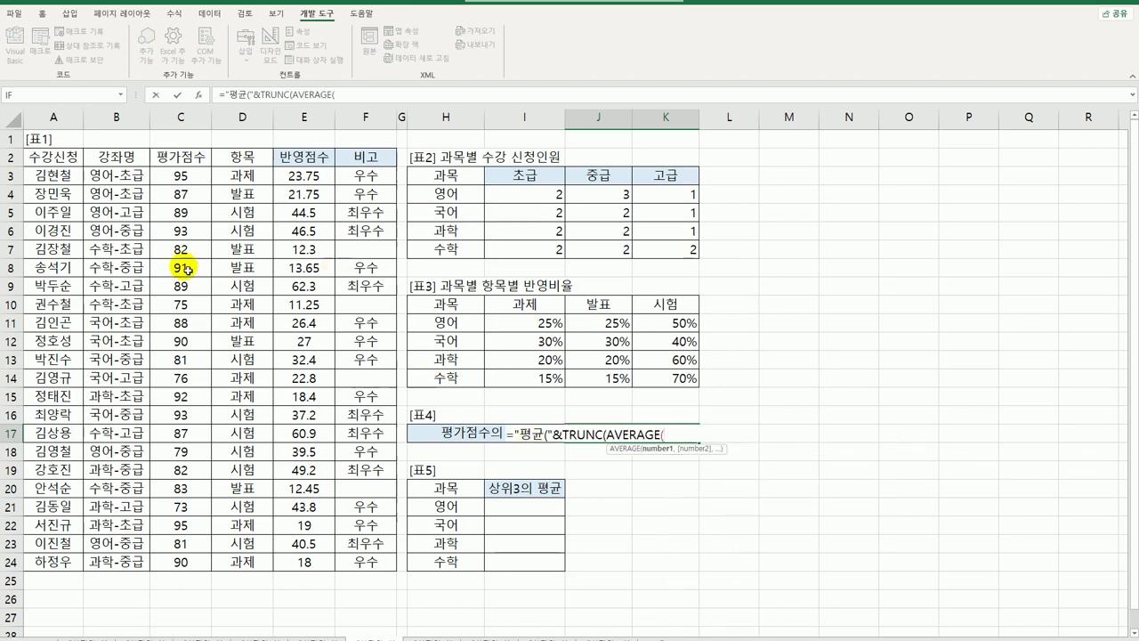
pyautogui.moveTo(183, 177); pyautogui.dragTo(171, 571)
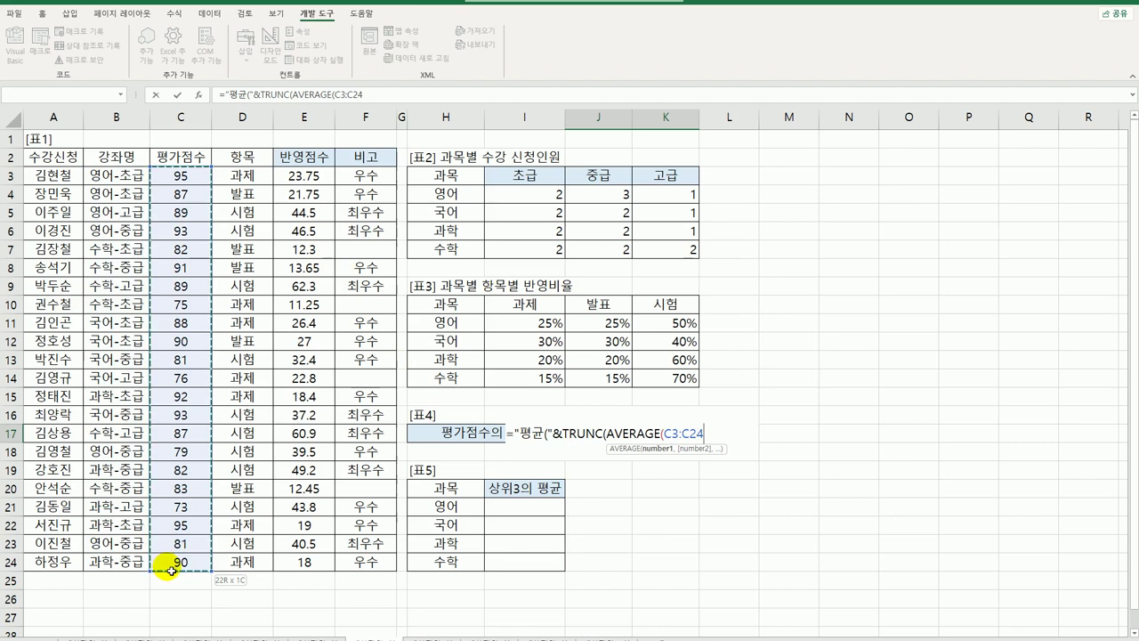
pyautogui.write(')')
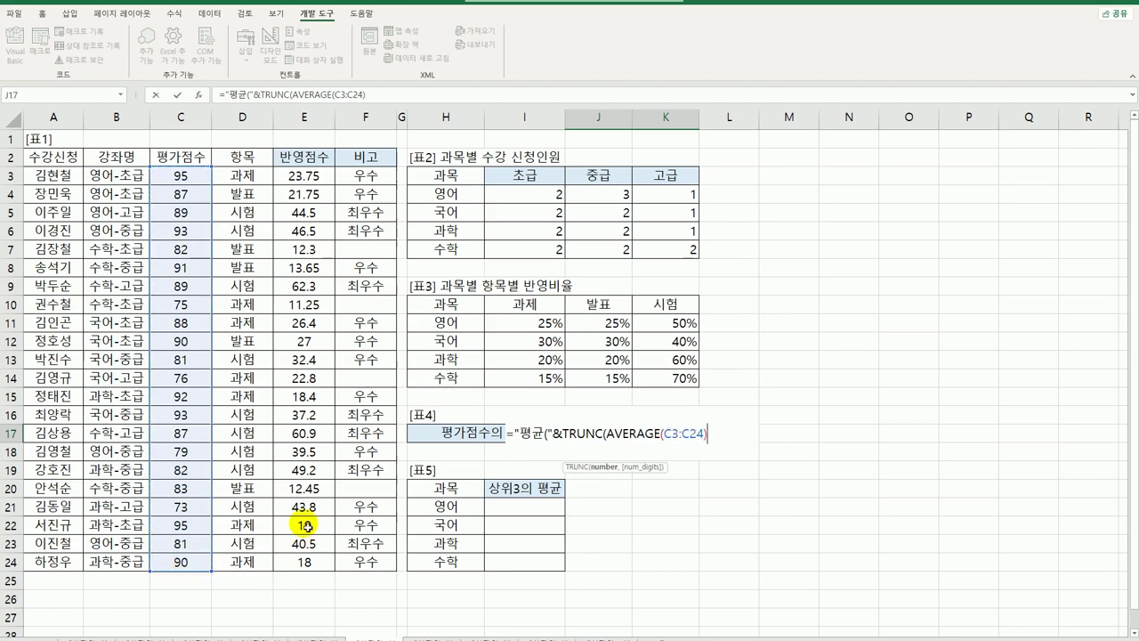
pyautogui.write(')')
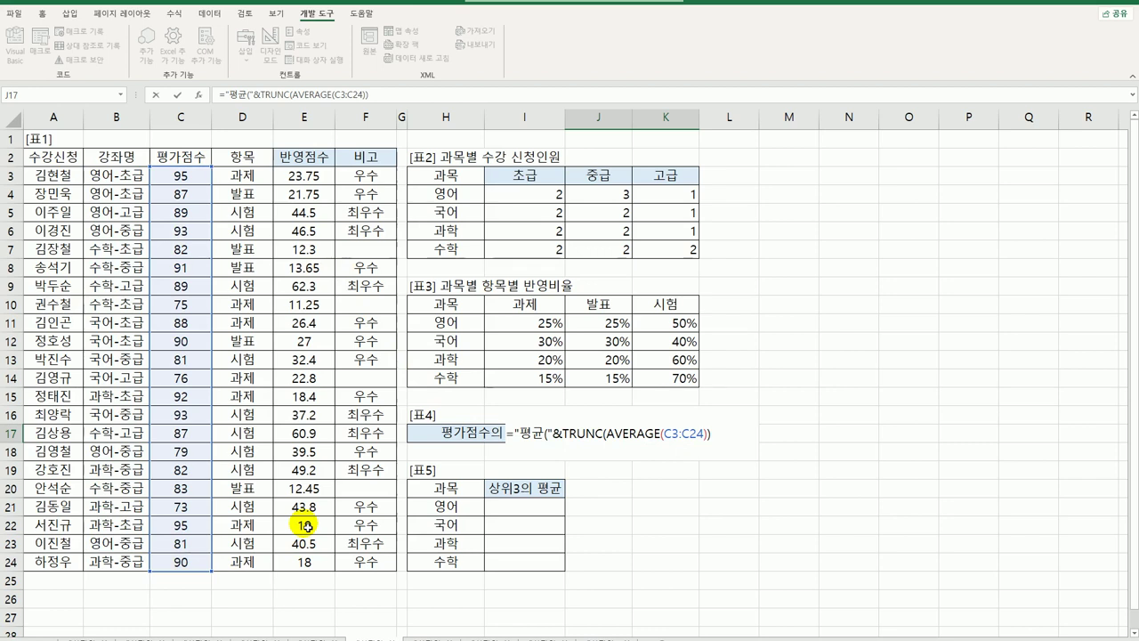
pyautogui.press('BackSpace')
pyautogui.write(',0')
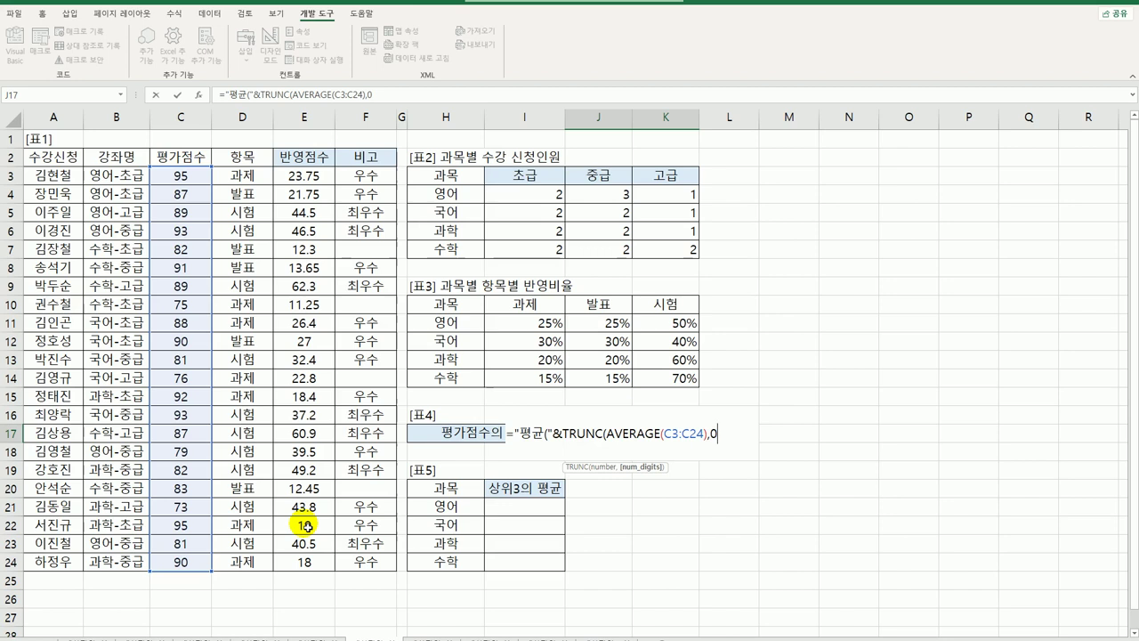
pyautogui.press('BackSpace')
pyautogui.press('BackSpace')
pyautogui.write(')')
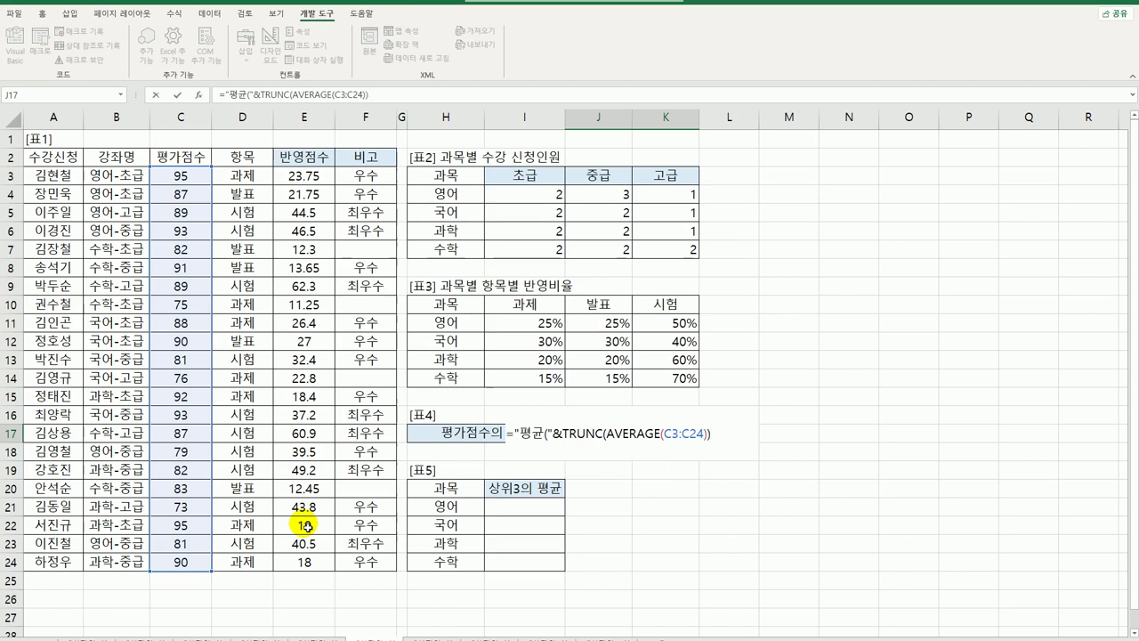
# - Join the text "), 표준편차(" with & after the truncated average in J17's formula, followed by another &
pyautogui.write('&"')
pyautogui.write(')')
pyautogui.write(', vy')
pyautogui.press('BackSpace')
pyautogui.press('BackSpace')
pyautogui.press('Hangul')
pyautogui.write('표준')
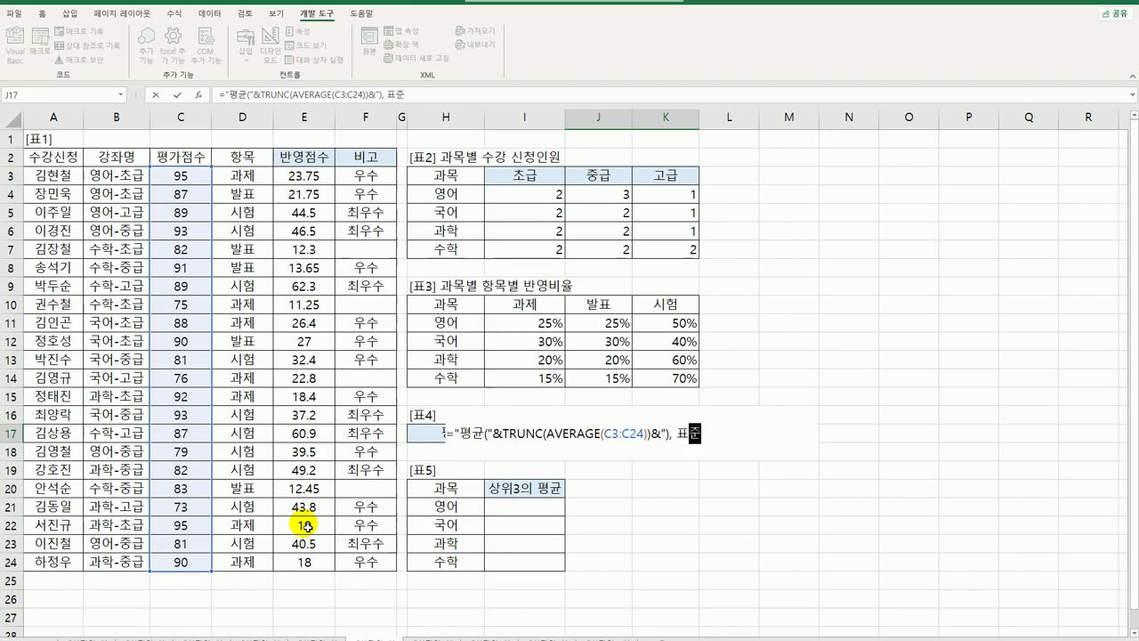
pyautogui.write('펴ㄴ차')
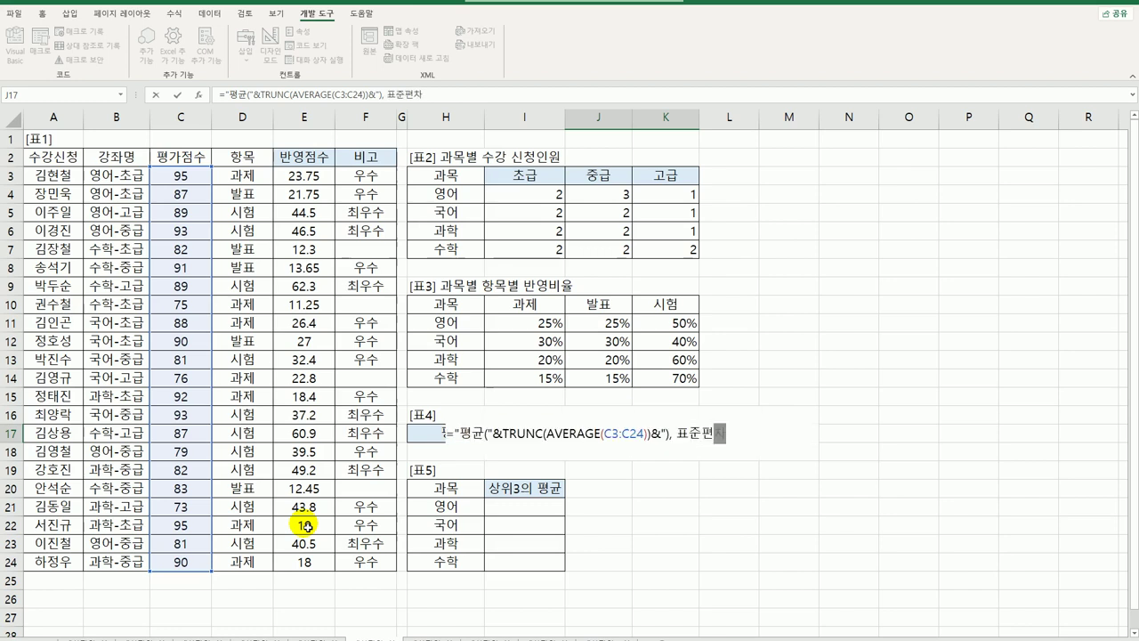
pyautogui.write('("&T')
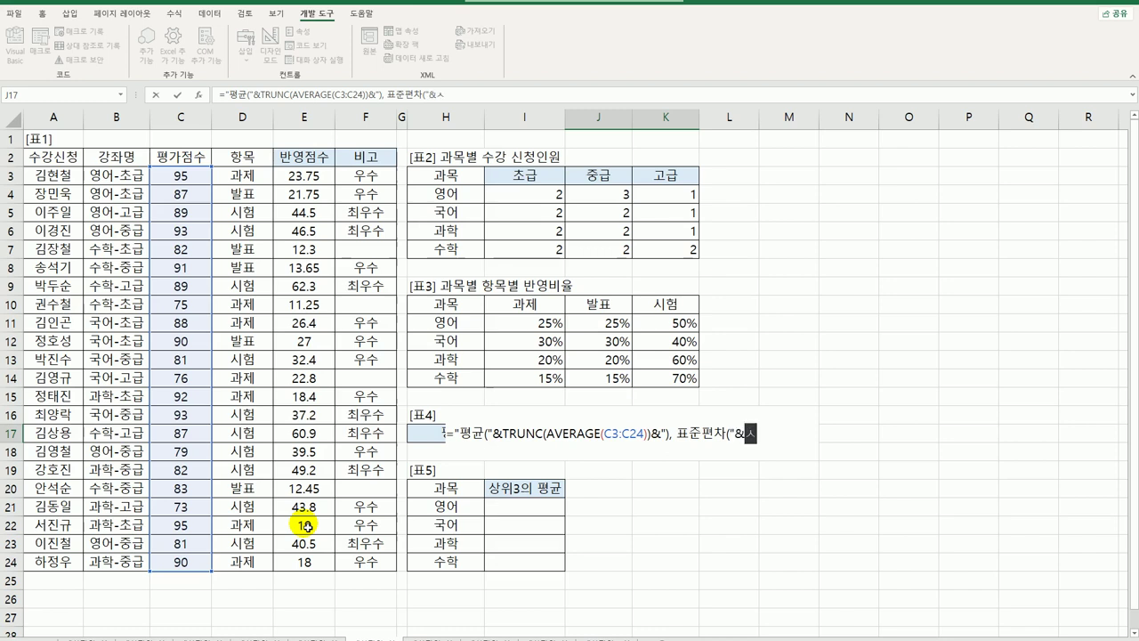
# - Add a second TRUNC function containing STDEV.S of C3:C24 to the J17 formula
pyautogui.write('ru')
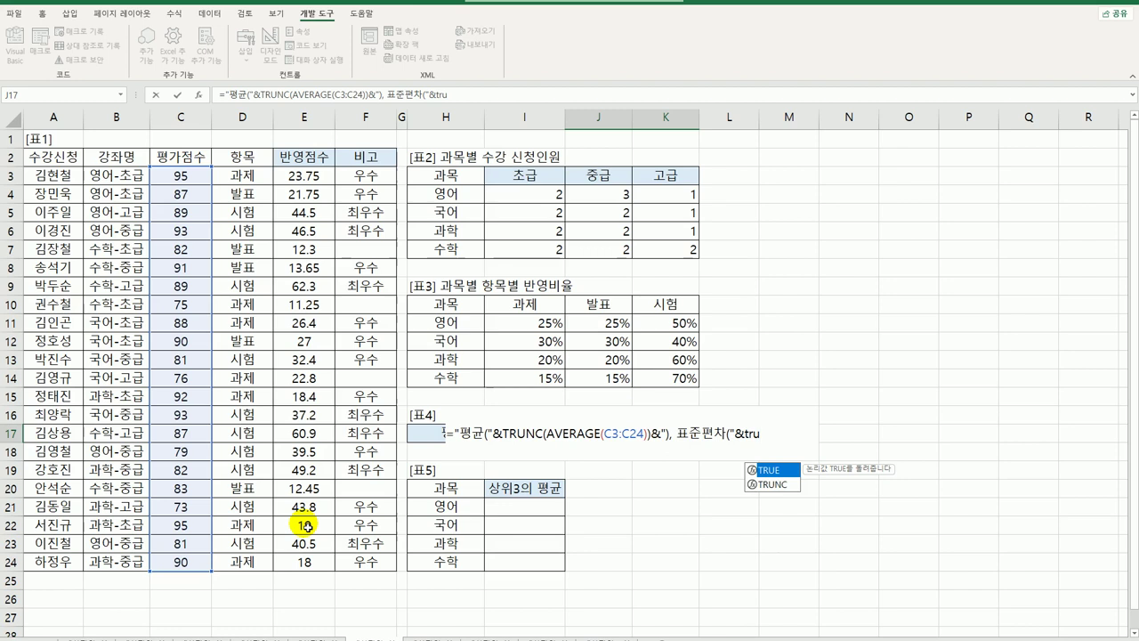
pyautogui.press('Tab')
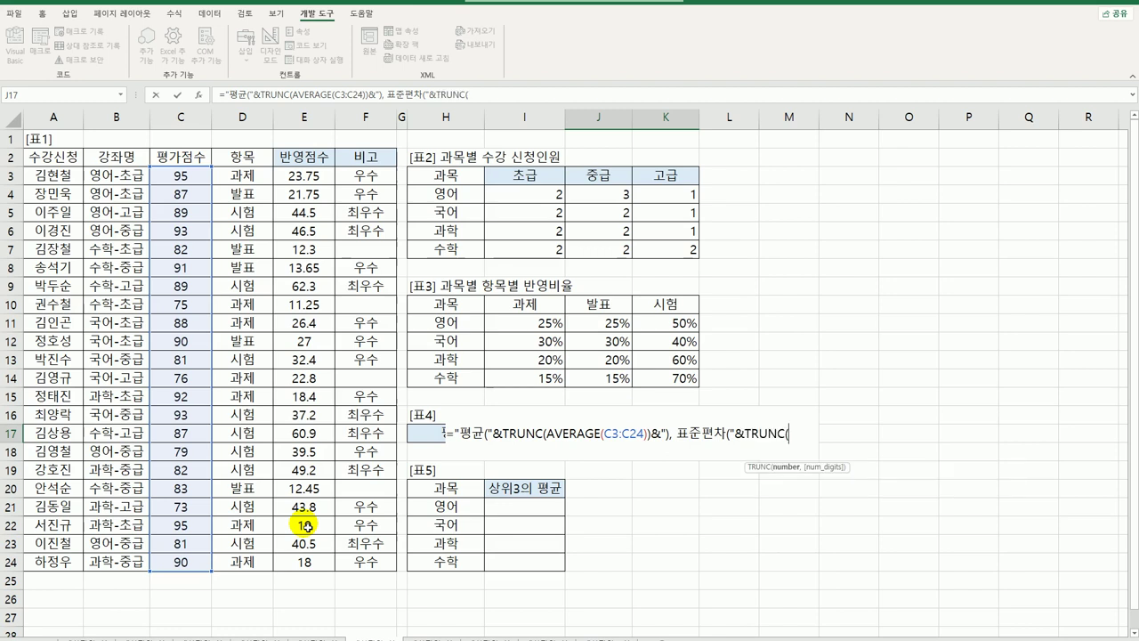
pyautogui.write('st')
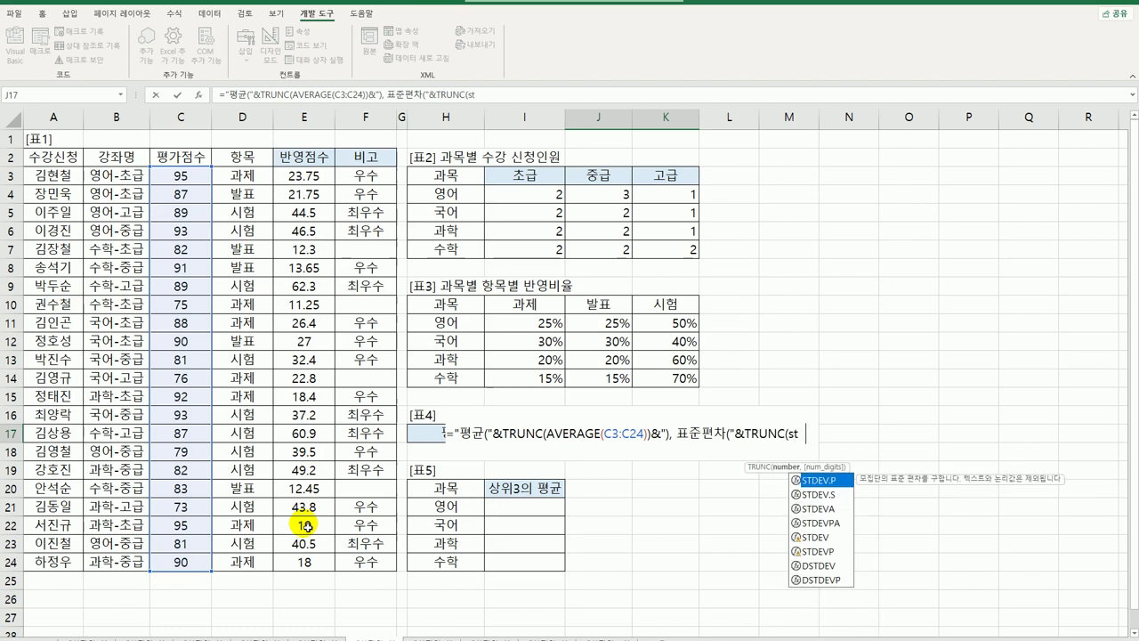
pyautogui.write('dev.s')
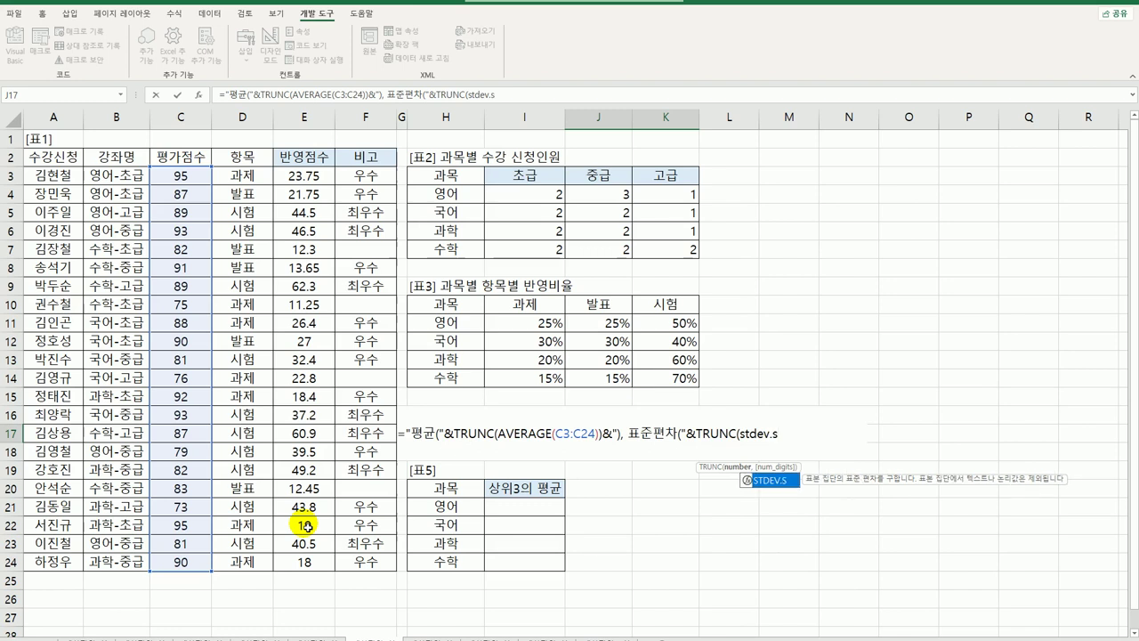
pyautogui.press('Tab')
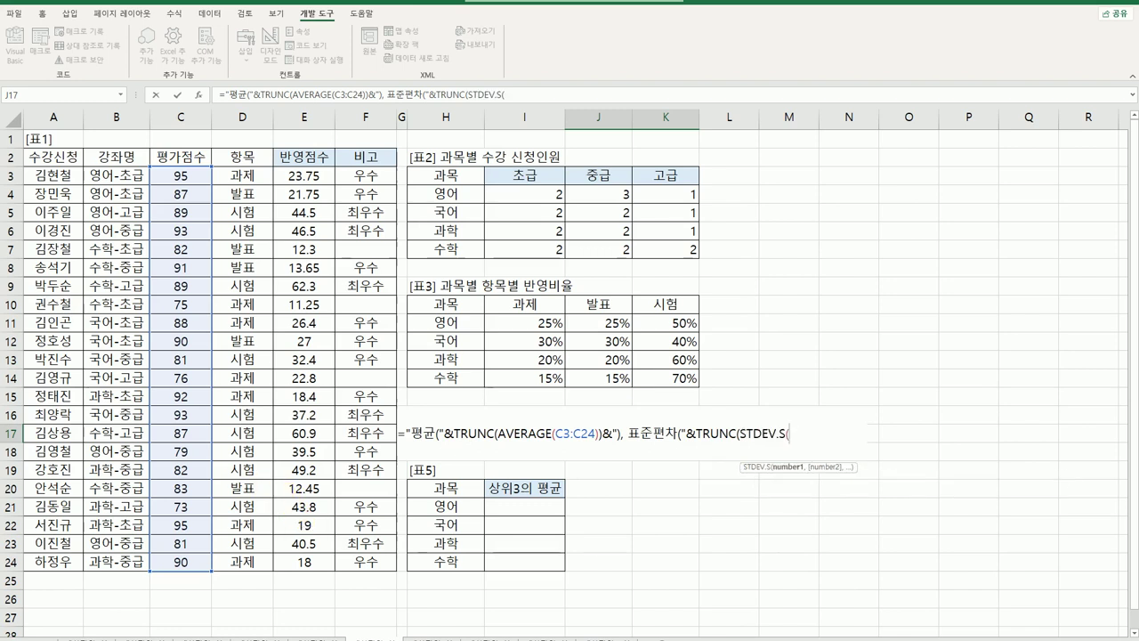
pyautogui.moveTo(183, 176); pyautogui.dragTo(171, 559)
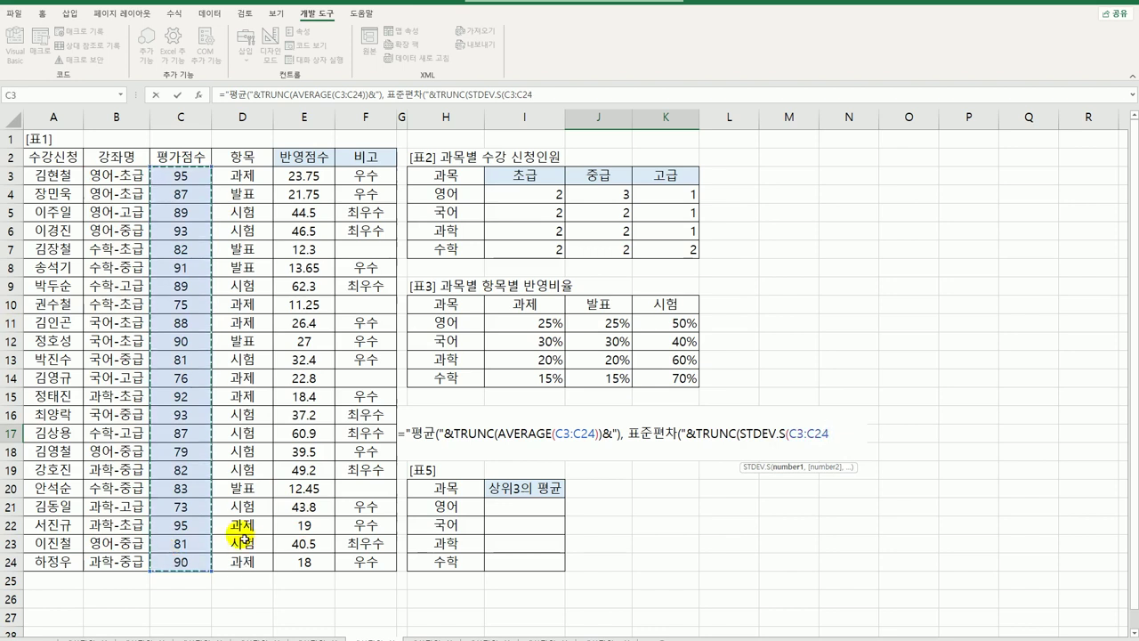
pyautogui.write(')')
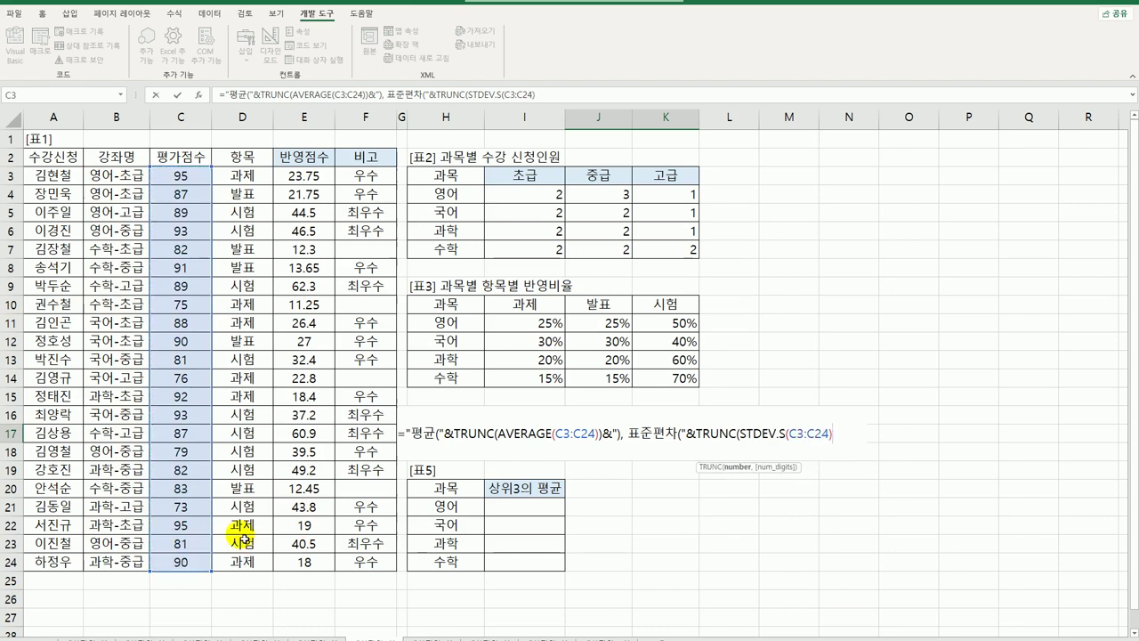
# - Close TRUNC, join a final ")" text with &, and enter the J17 formula
pyautogui.write(')&"')
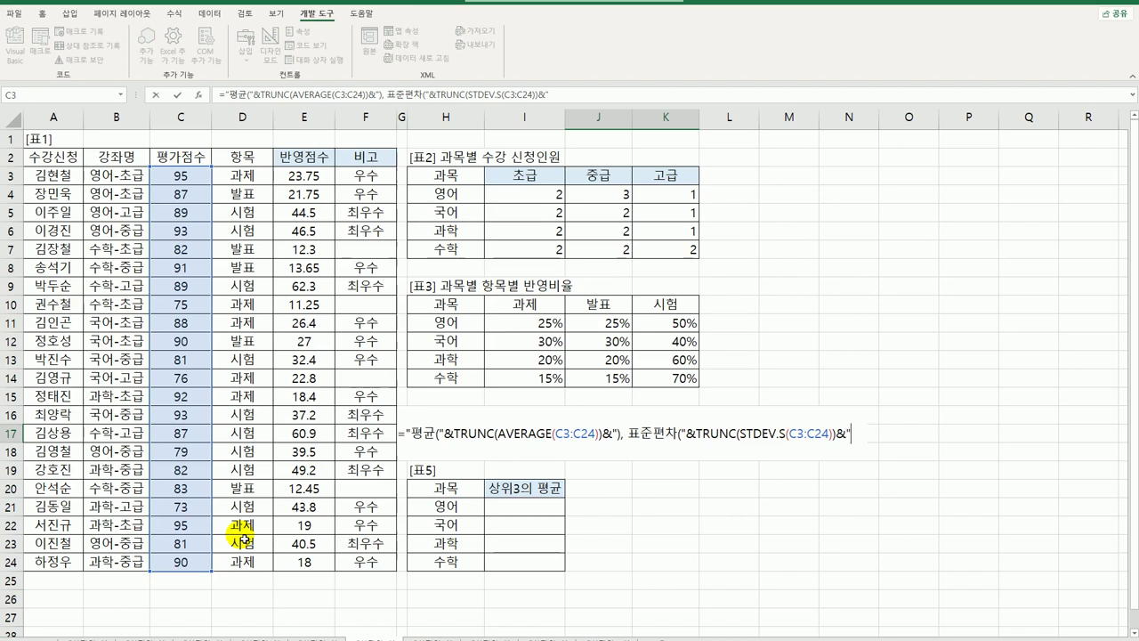
pyautogui.write(')"')
pyautogui.press('Return')
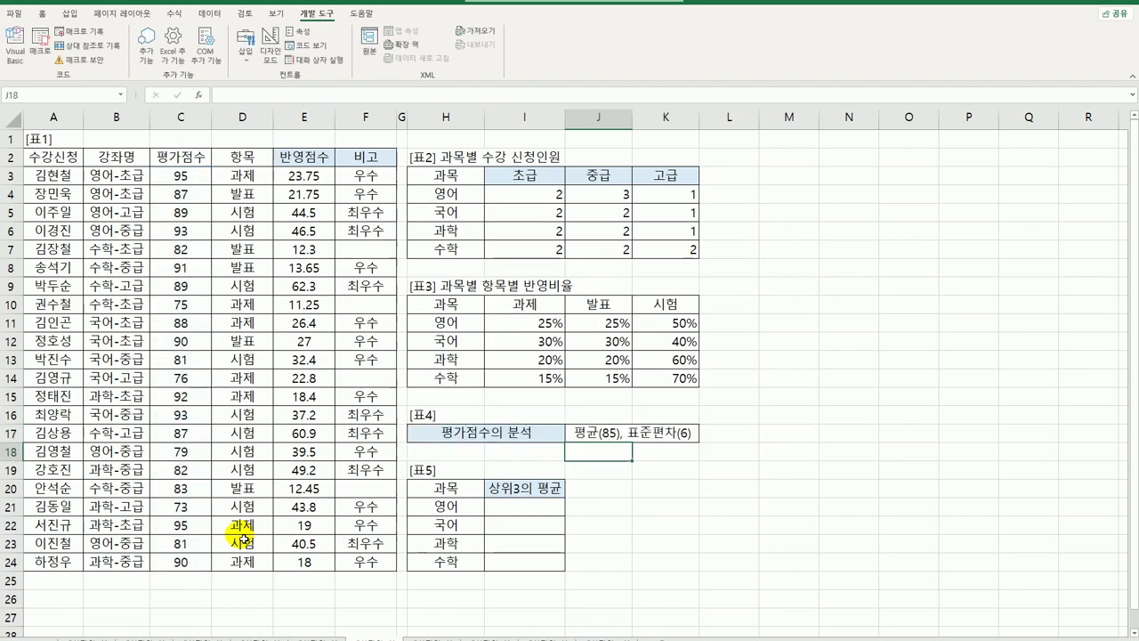
pyautogui.click(627, 442)
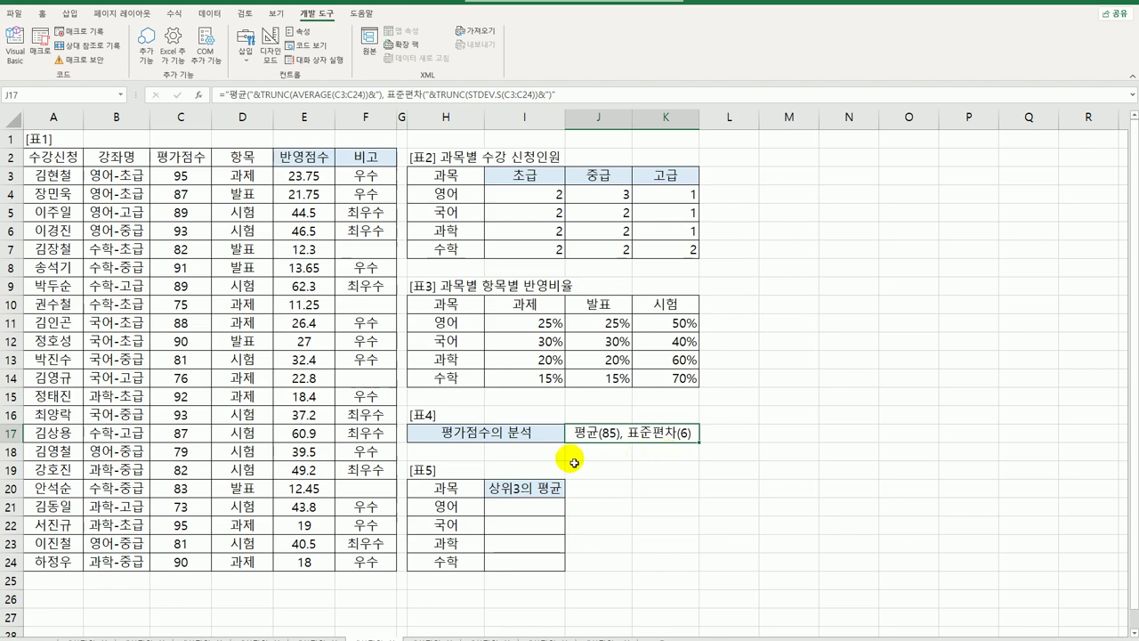
pyautogui.moveTo(526, 506); pyautogui.dragTo(541, 568)
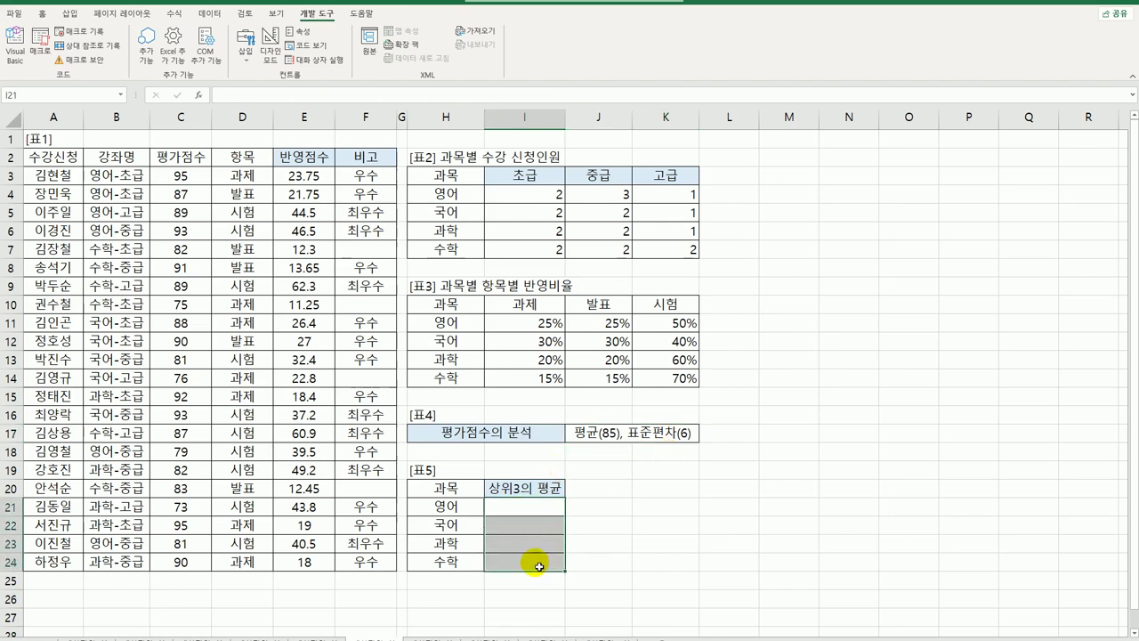
pyautogui.click(529, 513)
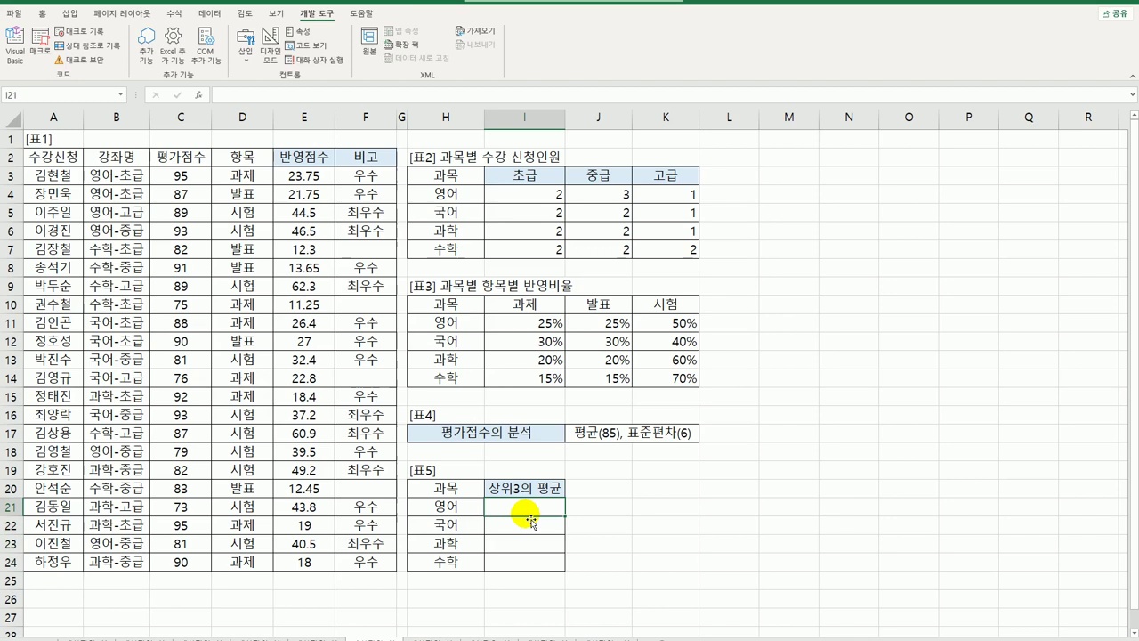
pyautogui.click(125, 177)
pyautogui.moveTo(125, 177); pyautogui.dragTo(119, 567)
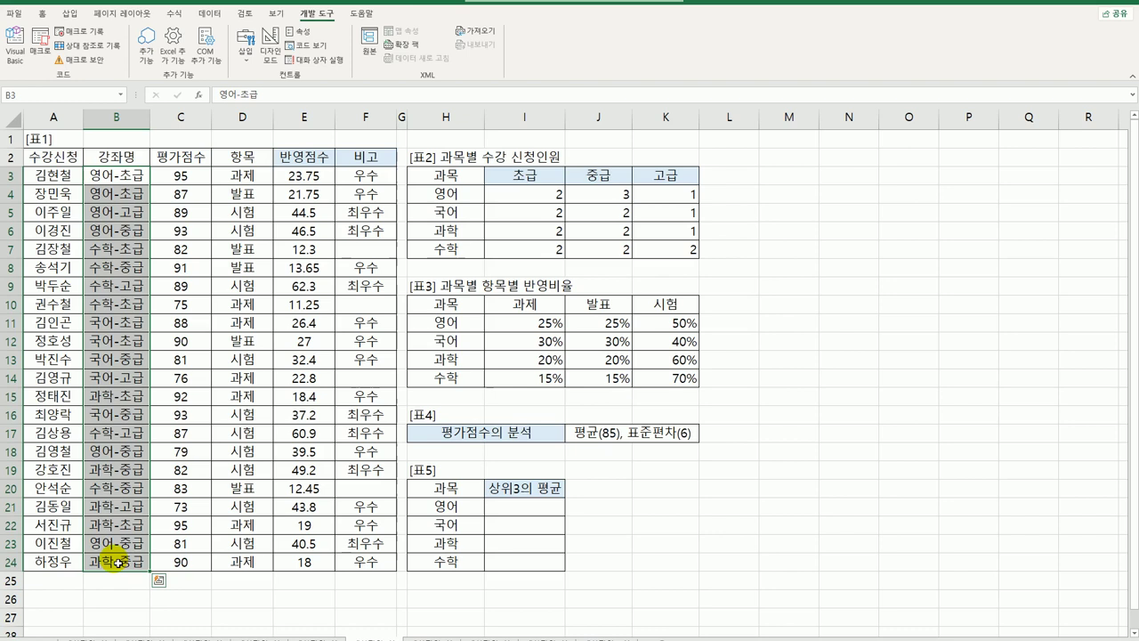
# - Start a ROUND formula in I21 of [표5] with an empty number argument and 0 digits
pyautogui.click(503, 504)
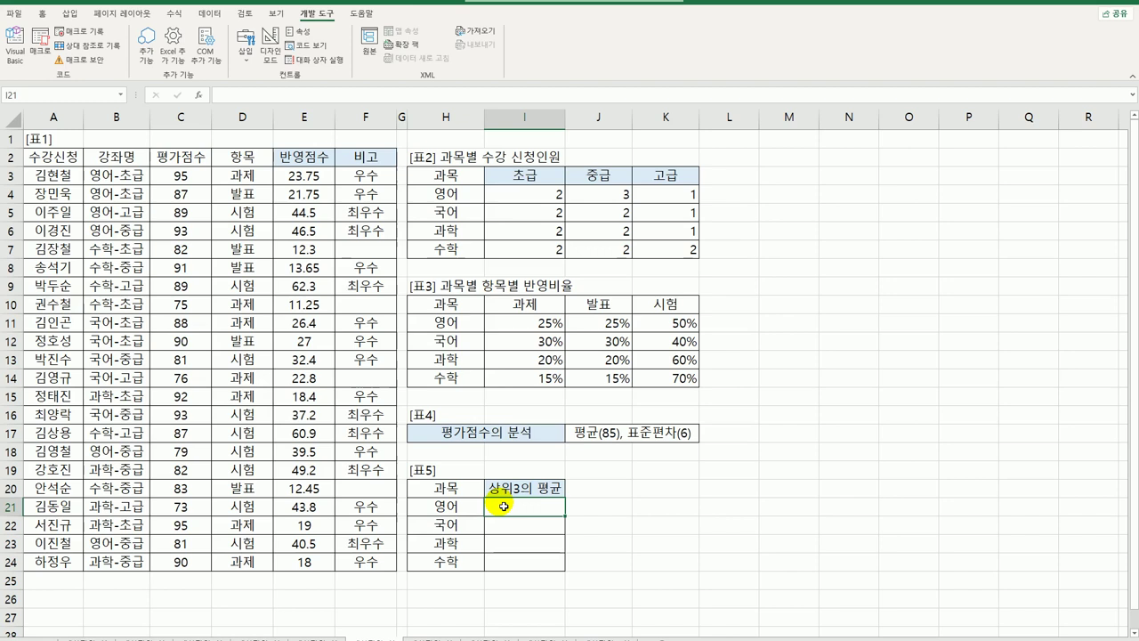
pyautogui.write('=ro')
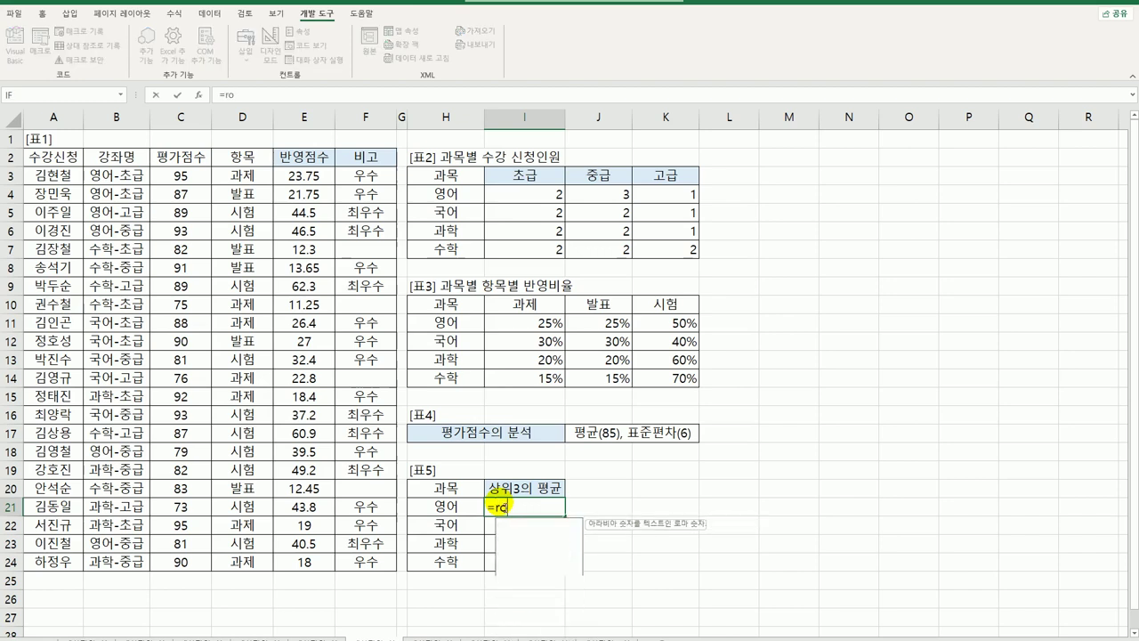
pyautogui.write('und( ,')
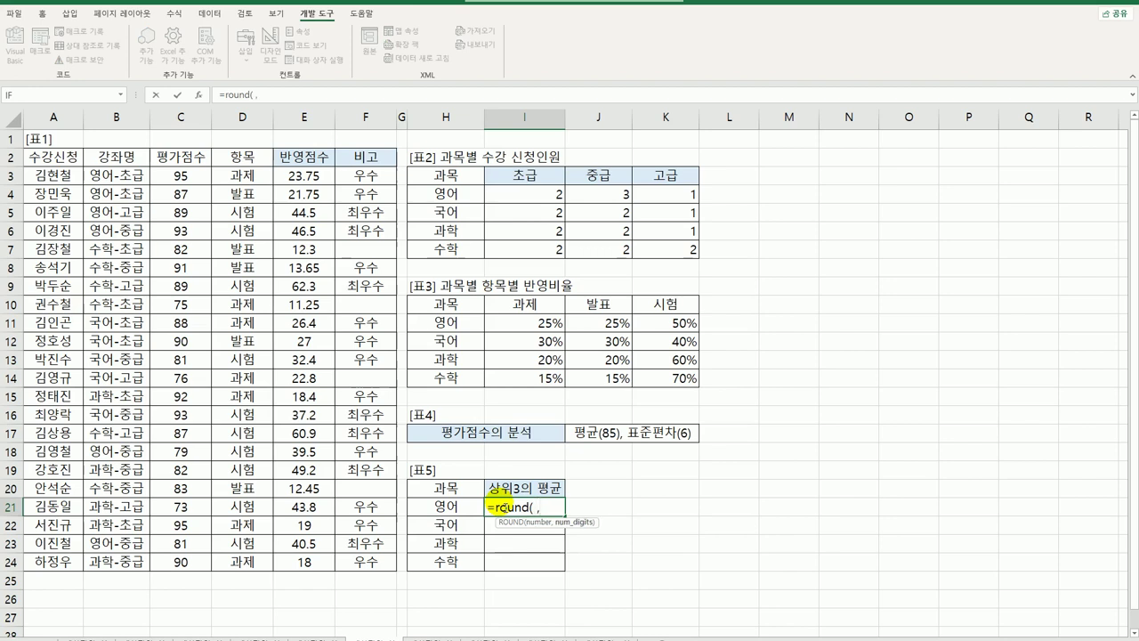
pyautogui.write('0)')
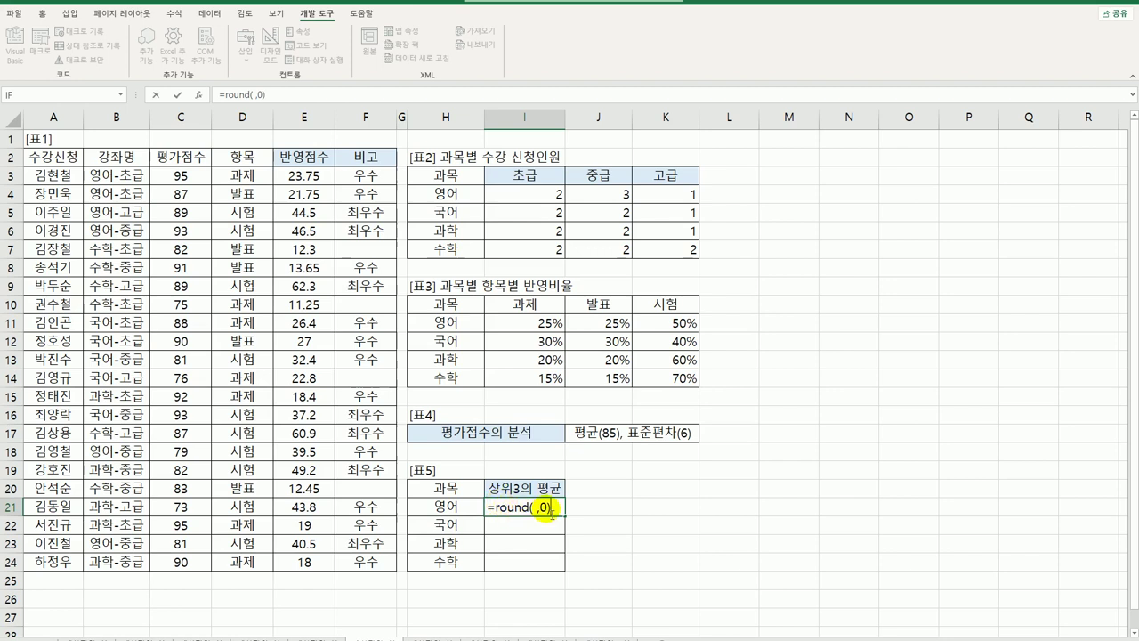
# - Nest AVERAGE with LARGE inside it as the number argument of ROUND in I21
pyautogui.click(532, 507)
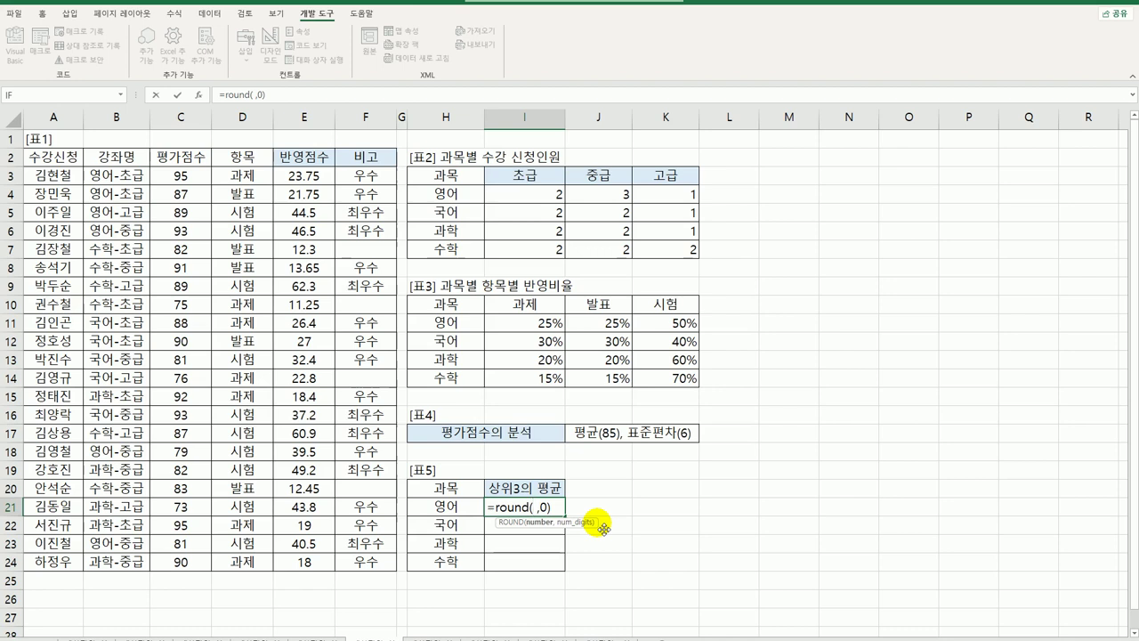
pyautogui.write('aver')
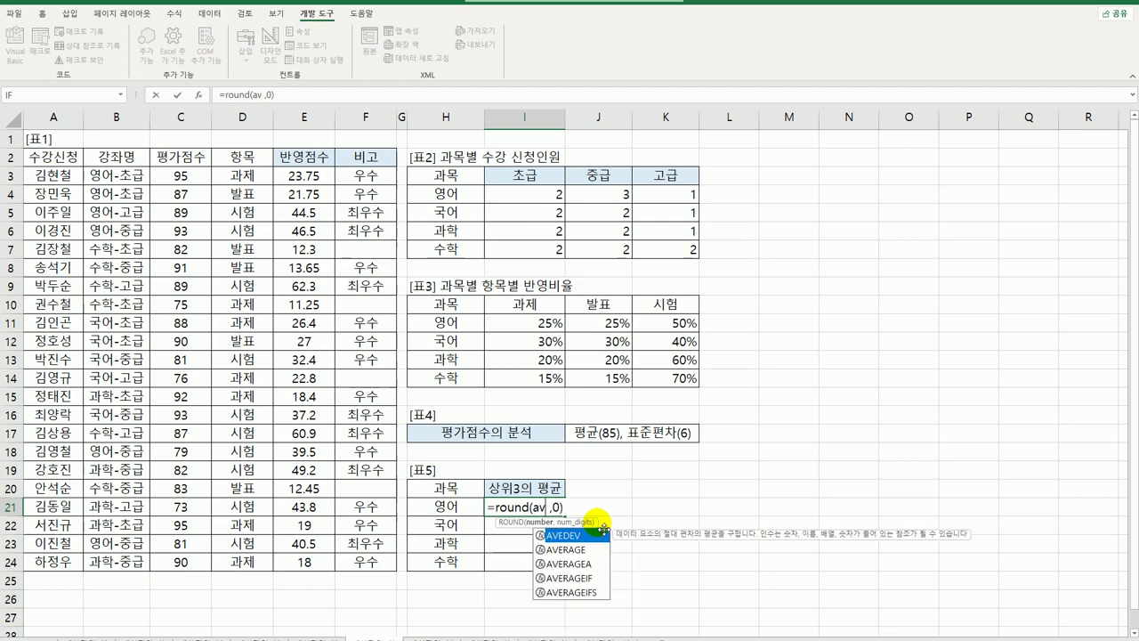
pyautogui.doubleClick(601, 534)
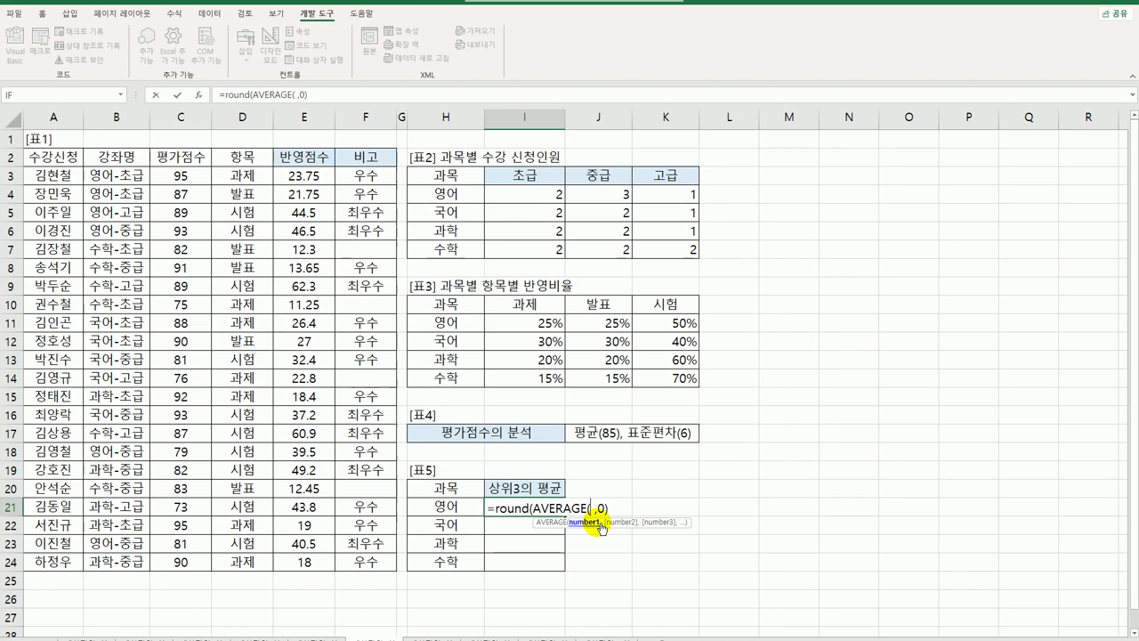
pyautogui.write('l')
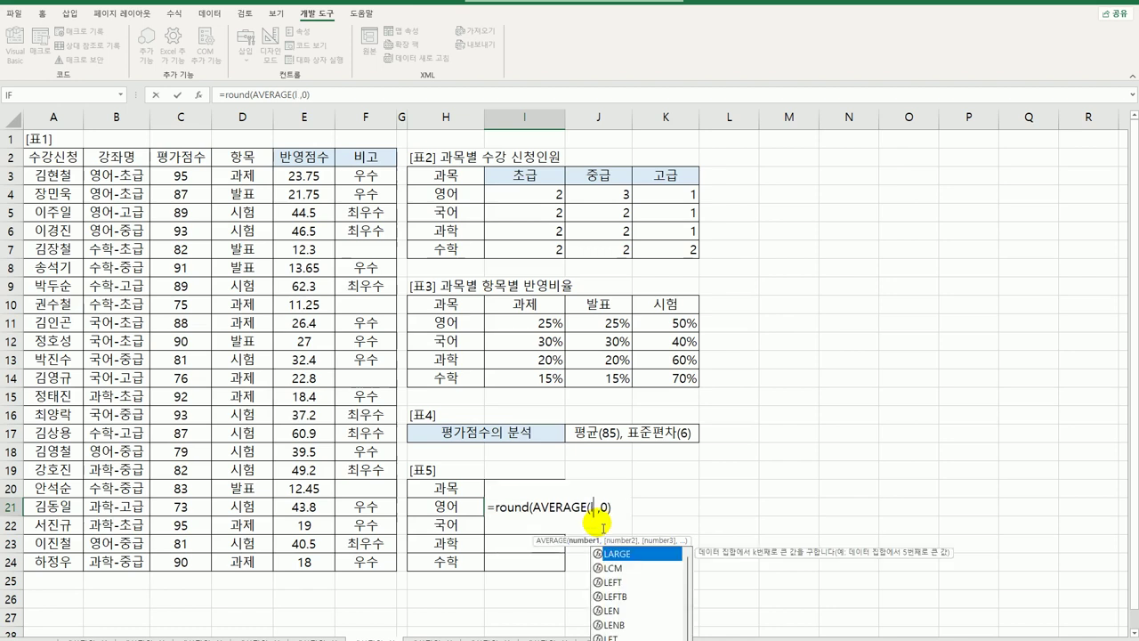
pyautogui.press('Tab')
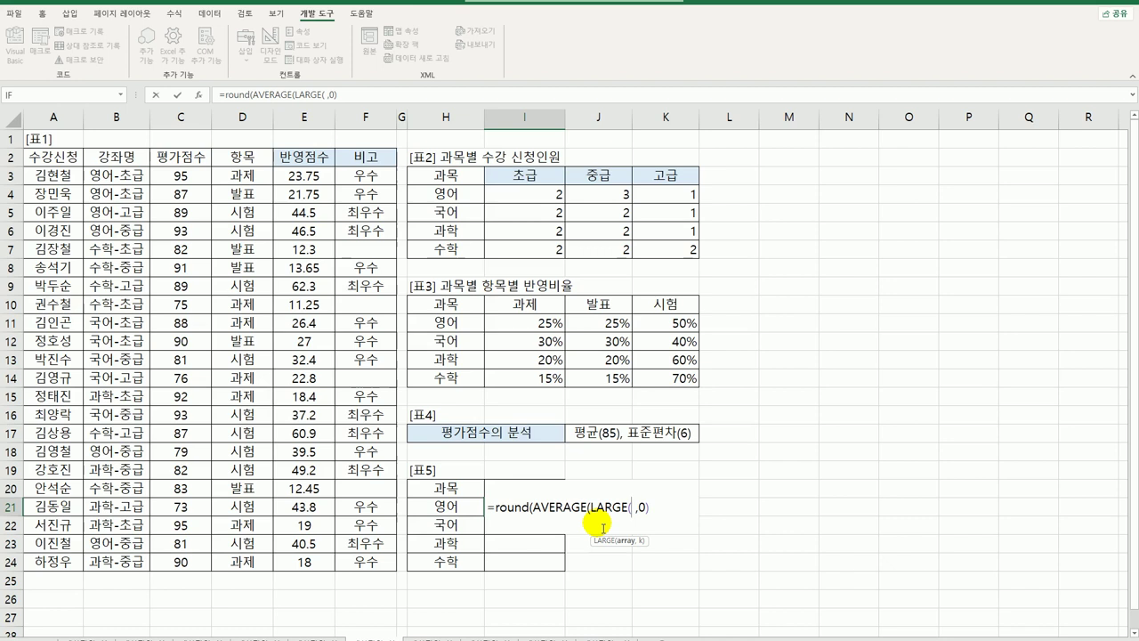
# - Begin LARGE's array with the condition that LEFT($B$3:$B$24,2) equals H21
pyautogui.write('(left(')
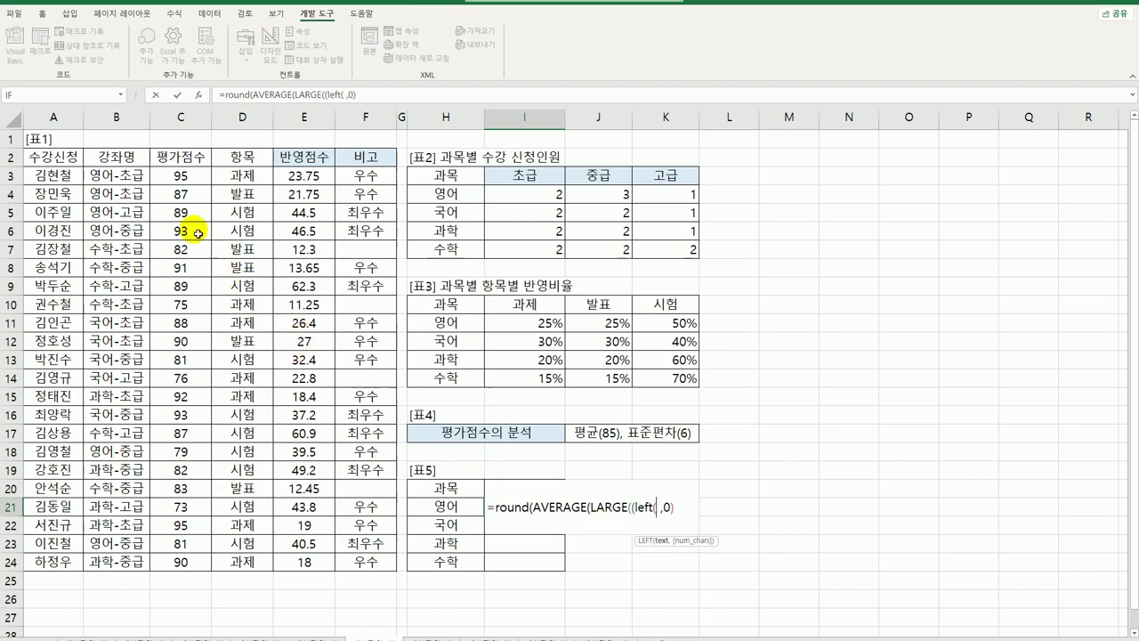
pyautogui.moveTo(129, 177); pyautogui.dragTo(106, 561)
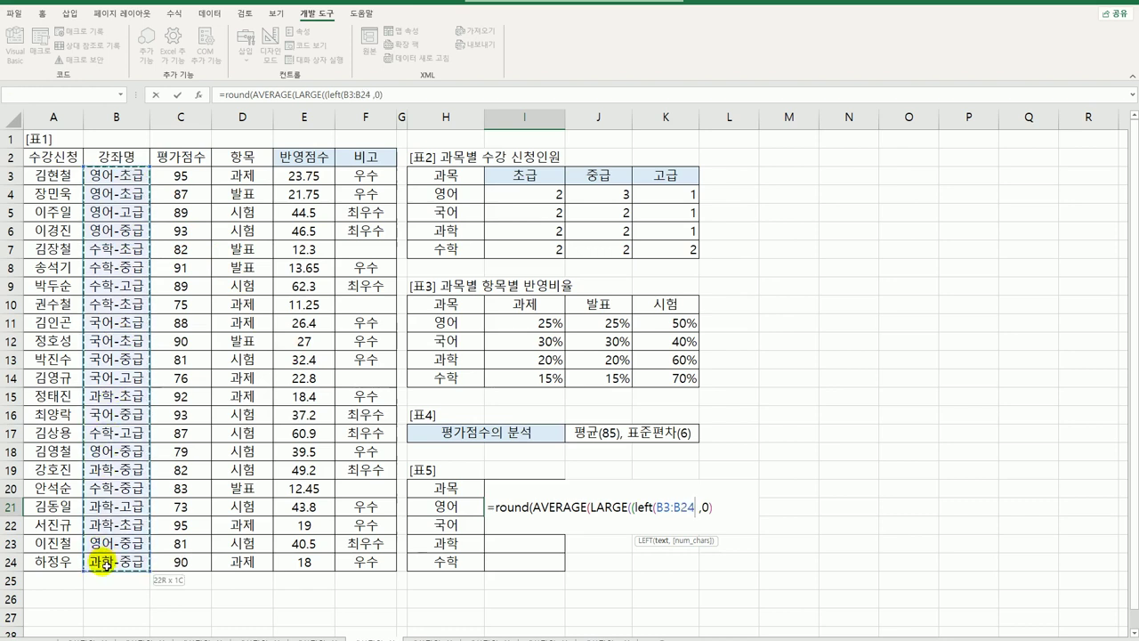
pyautogui.press('F4')
pyautogui.write(',2)')
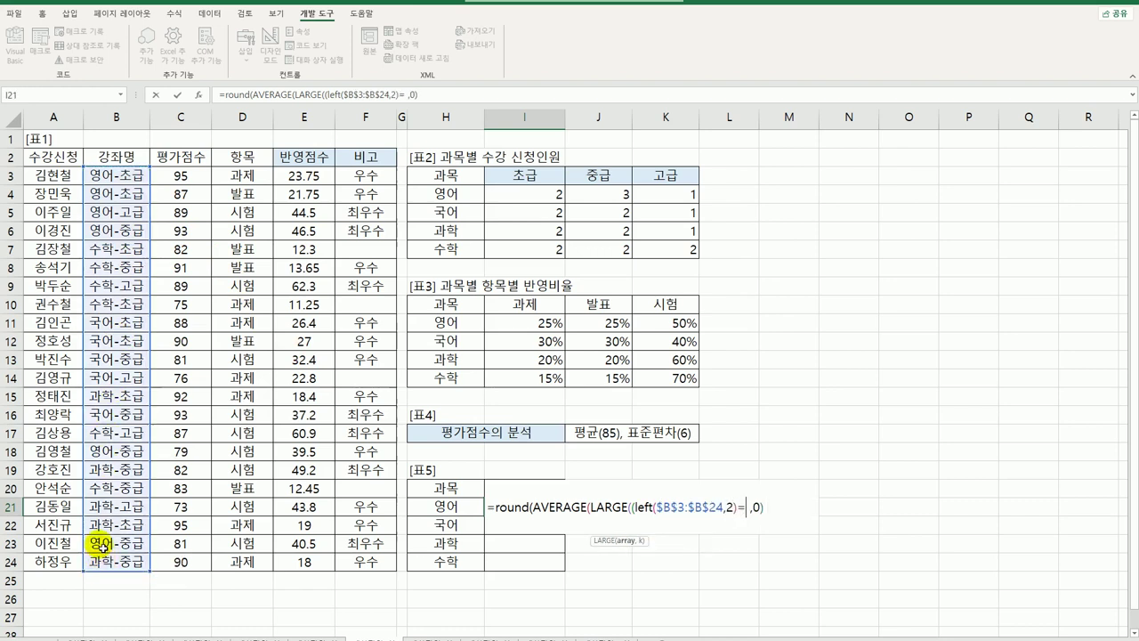
pyautogui.write('=')
pyautogui.press('Left')
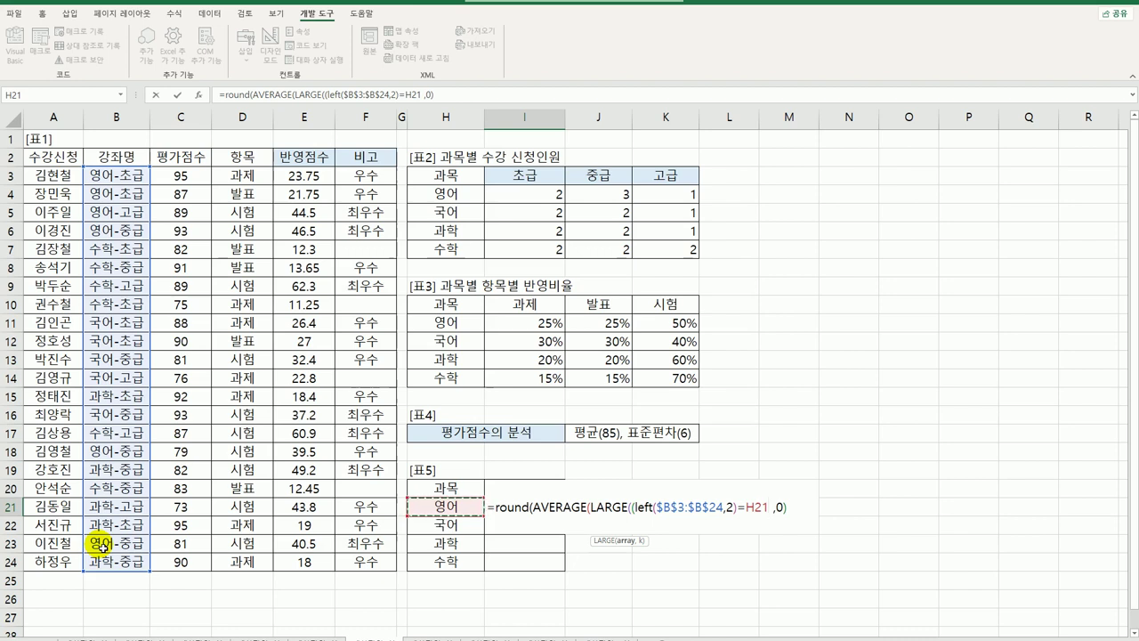
# - Close the subject condition, multiply it by $C$3:$C$24, and add the separator for LARGE's k argument
pyautogui.write(')*')
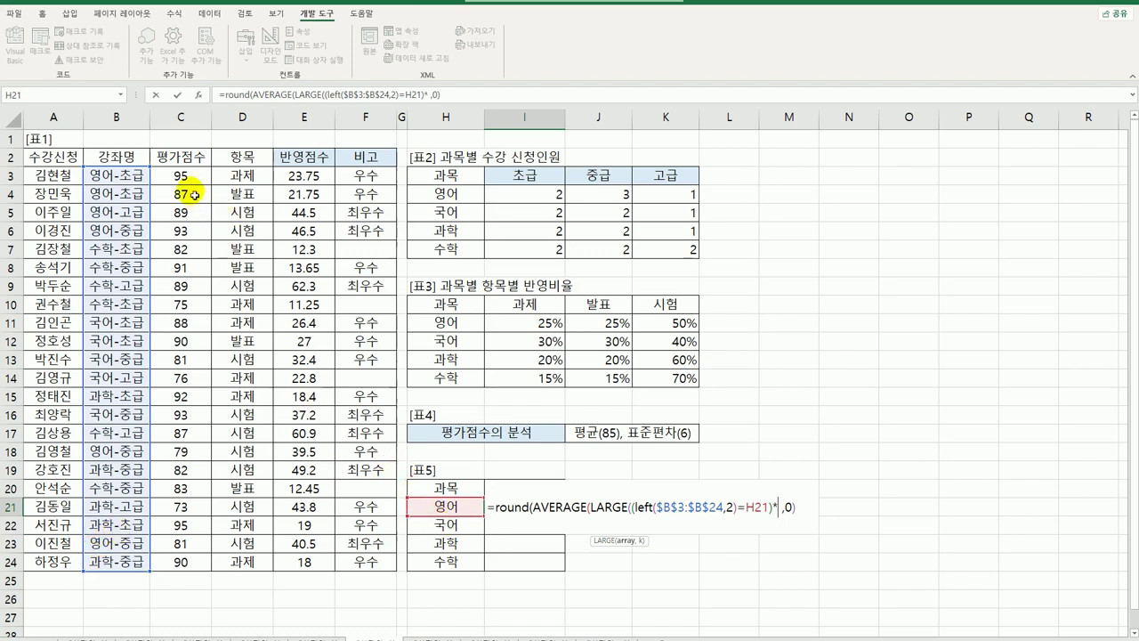
pyautogui.moveTo(180, 174); pyautogui.dragTo(184, 562)
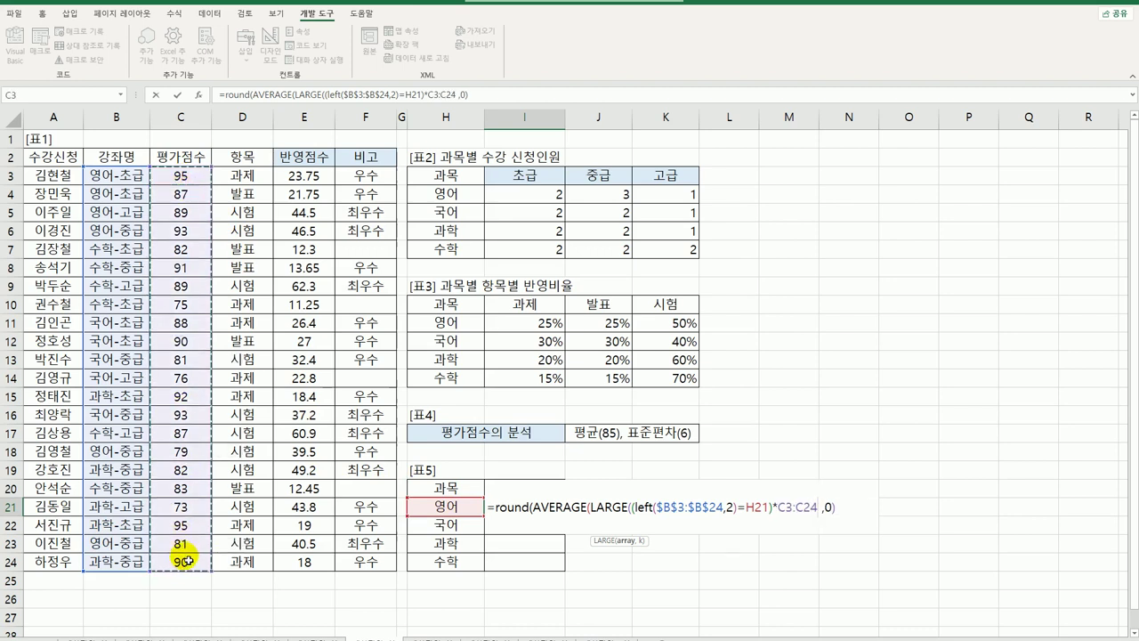
pyautogui.press('F4')
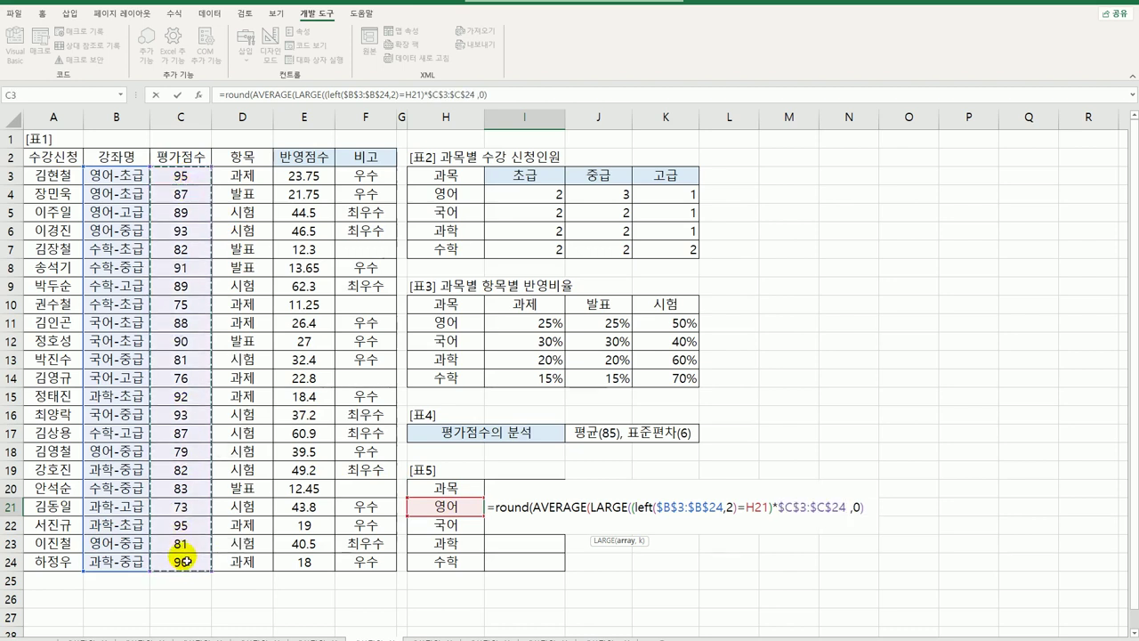
pyautogui.write(',')
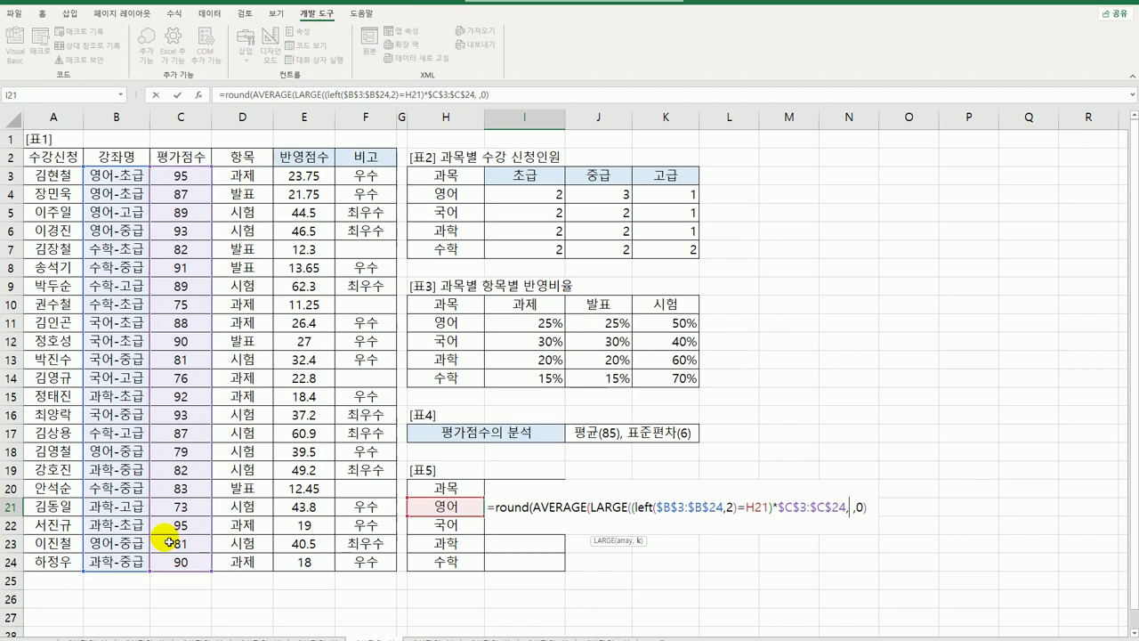
# - Supply {1,2,3} as LARGE's k argument in the I21 formula and close the LARGE and AVERAGE functions
pyautogui.write('(')
pyautogui.write('1,2,')
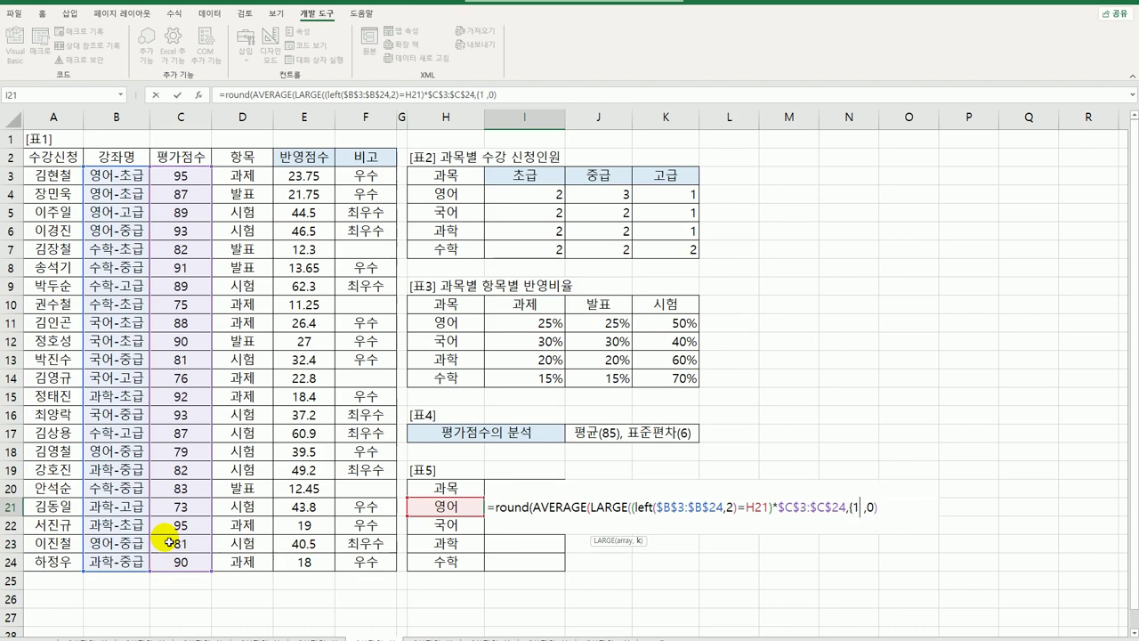
pyautogui.write('3}')
pyautogui.write(')')
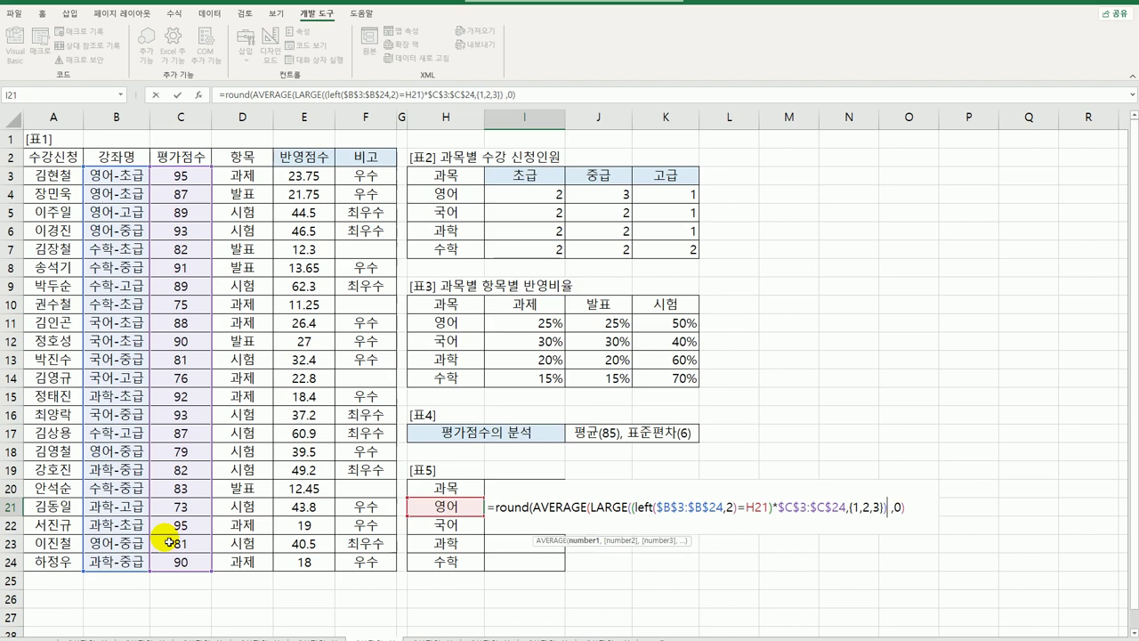
pyautogui.write(')')
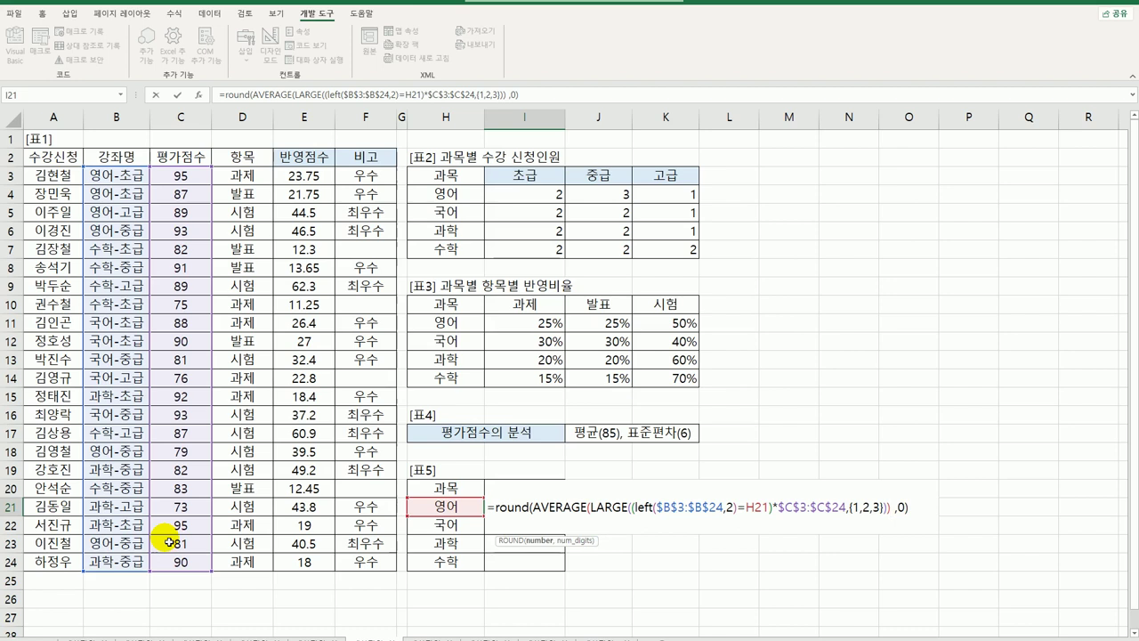
# - Commit the I21 formula as an array formula and fill it down through I24 for the remaining subjects
pyautogui.hotkey('ctrl', 'shift', 'Return')
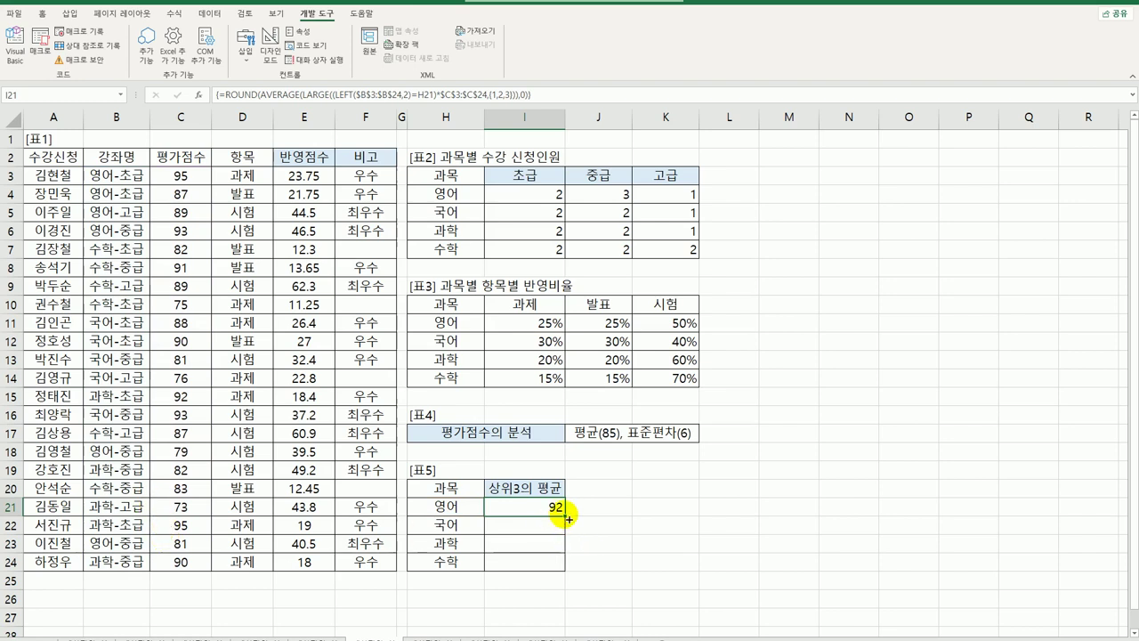
pyautogui.moveTo(567, 513); pyautogui.dragTo(567, 578)
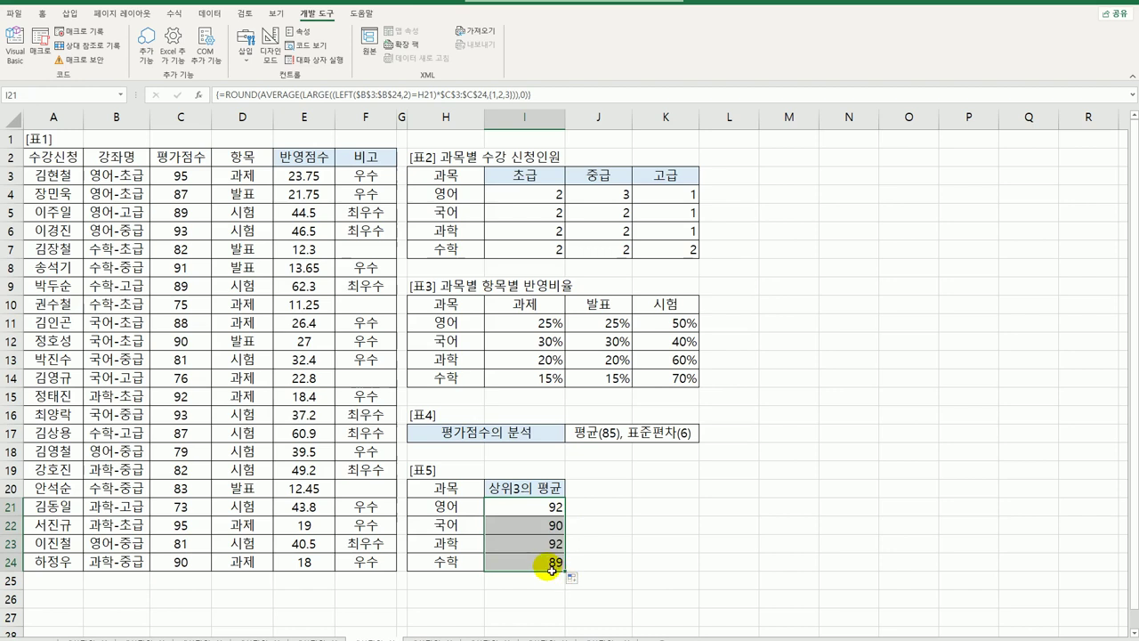
pyautogui.click(543, 570)
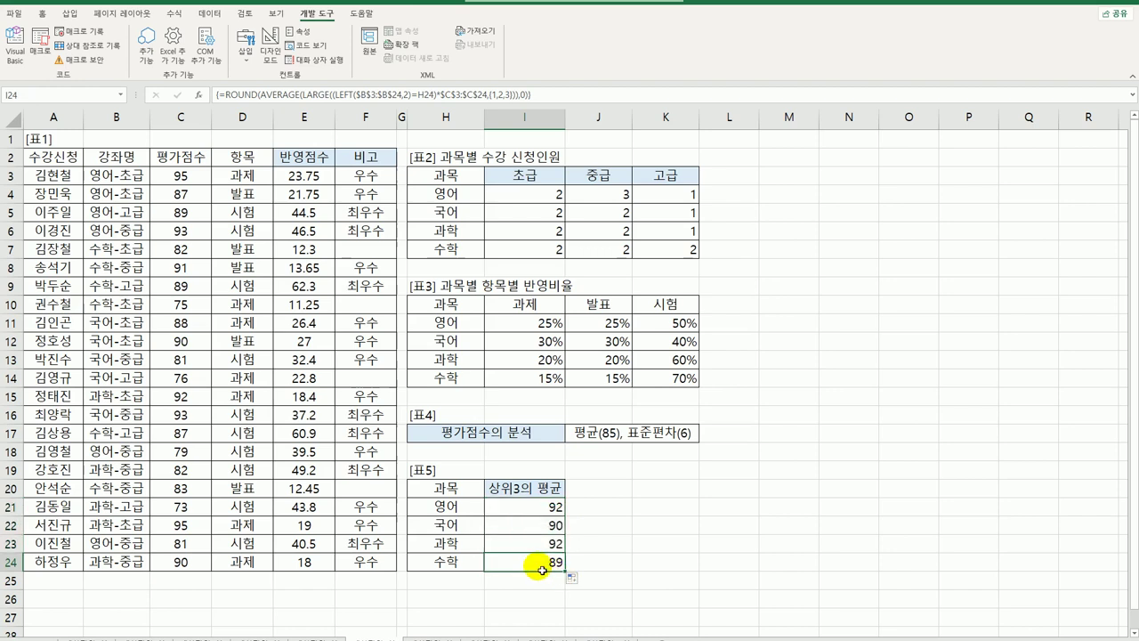